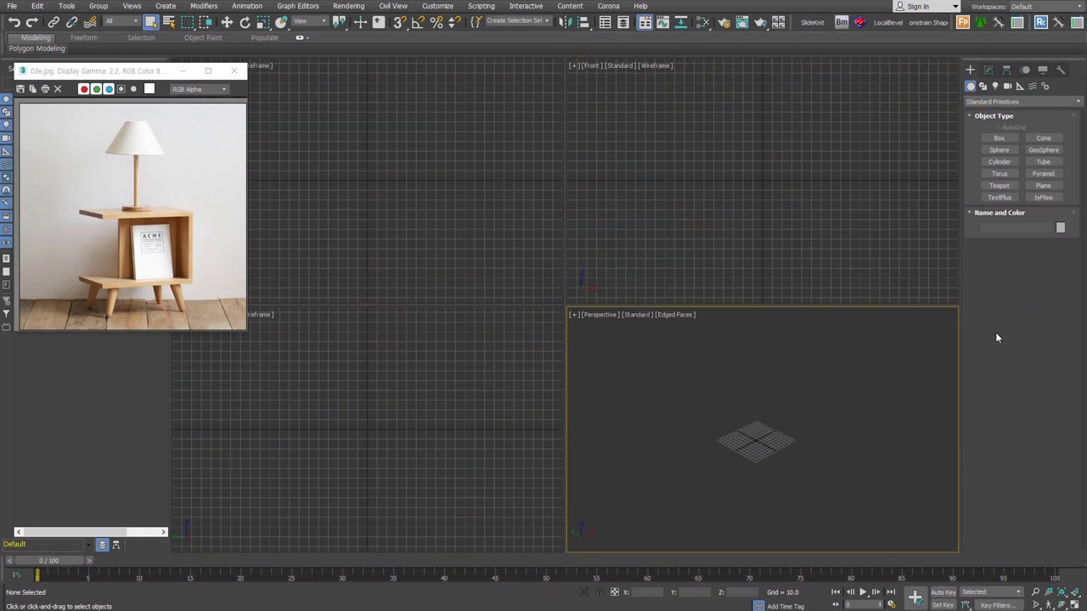
- Draw a box primitive on the ground grid for the table base
click(155, 73)
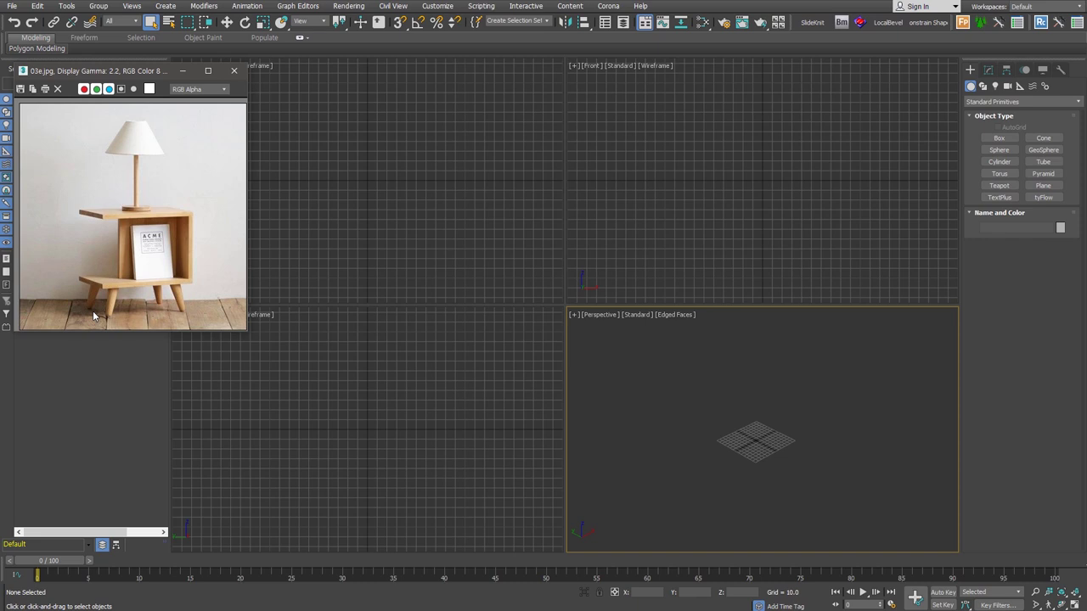
click(998, 138)
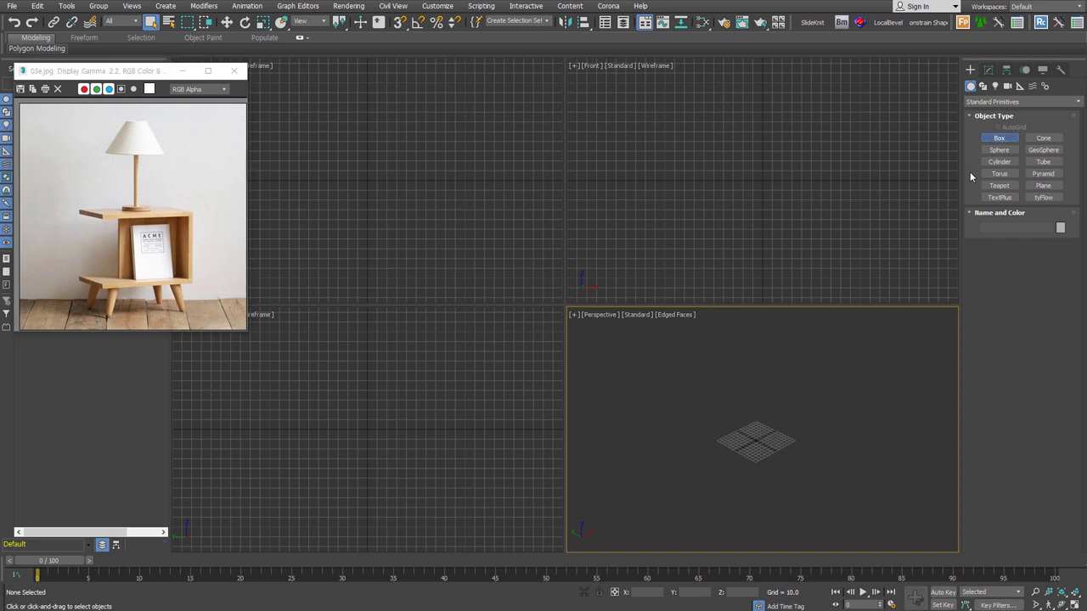
drag(787, 378, 728, 504)
click(727, 446)
- Size the box to Length 280, Width 420 and Height 120
double_click(1040, 325)
text(120)
key(shift+Tab)
text(280)
key(Return)
text(420)
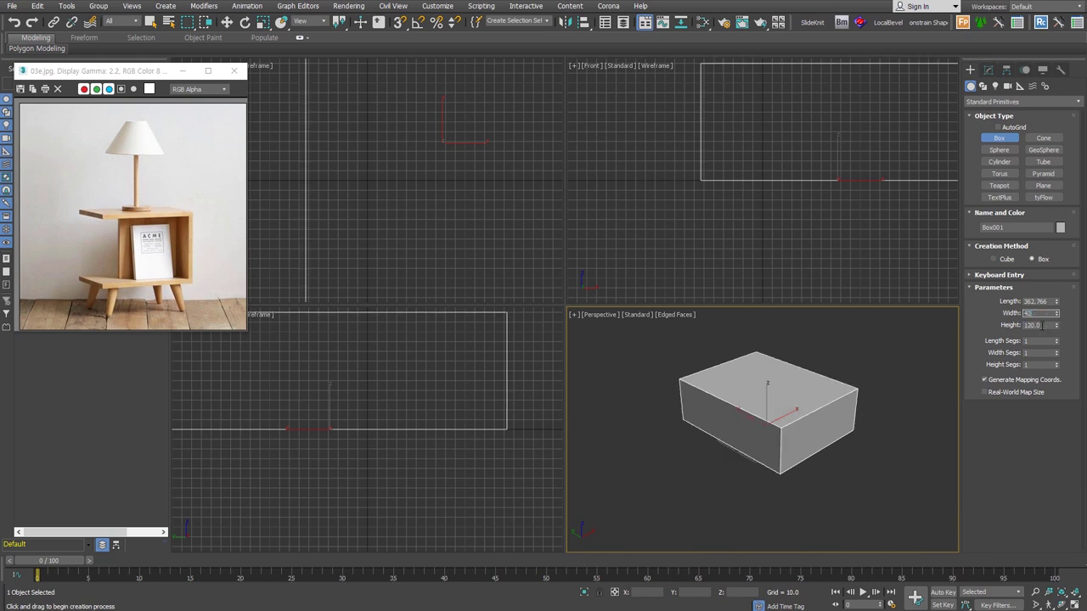
key(shift+Tab)
text(280)
key(Return)
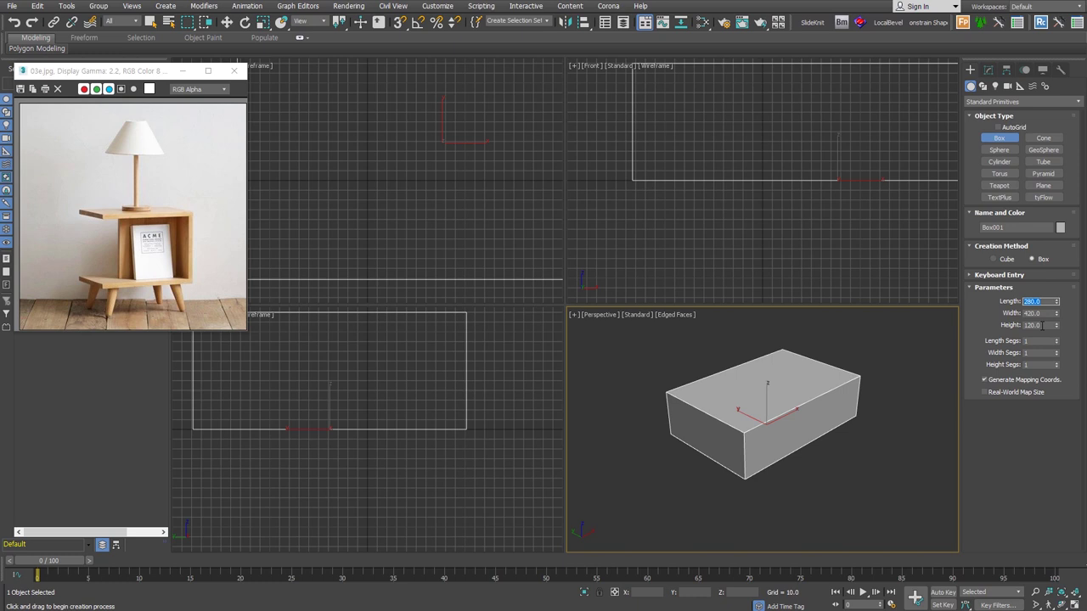
alt+middle_drag(857, 451, 738, 473)
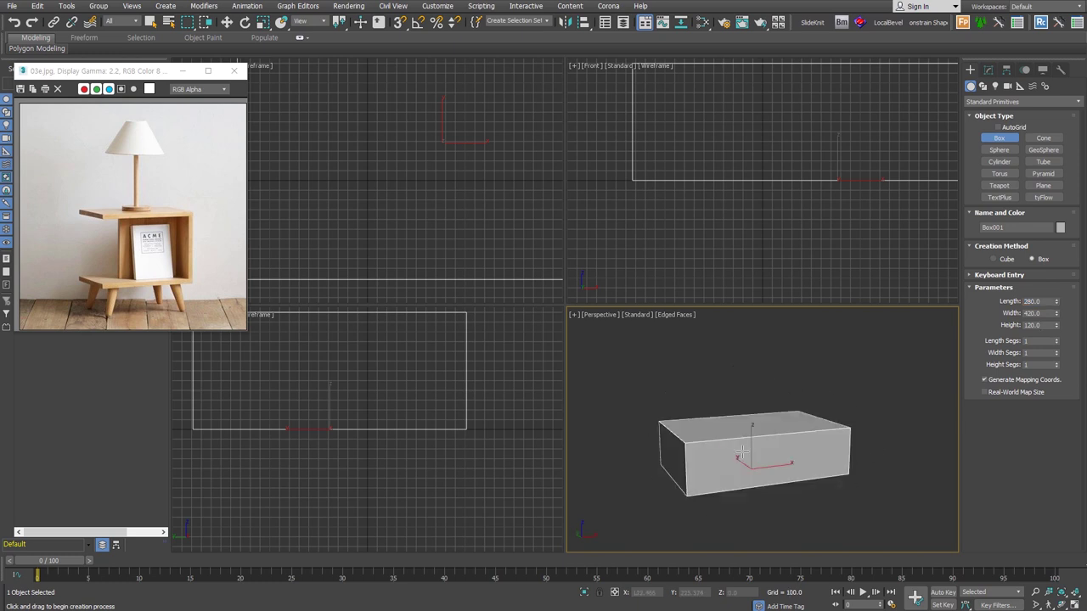
- Shift-drag a snapped copy of the box up onto the original
key(w)
key(s)
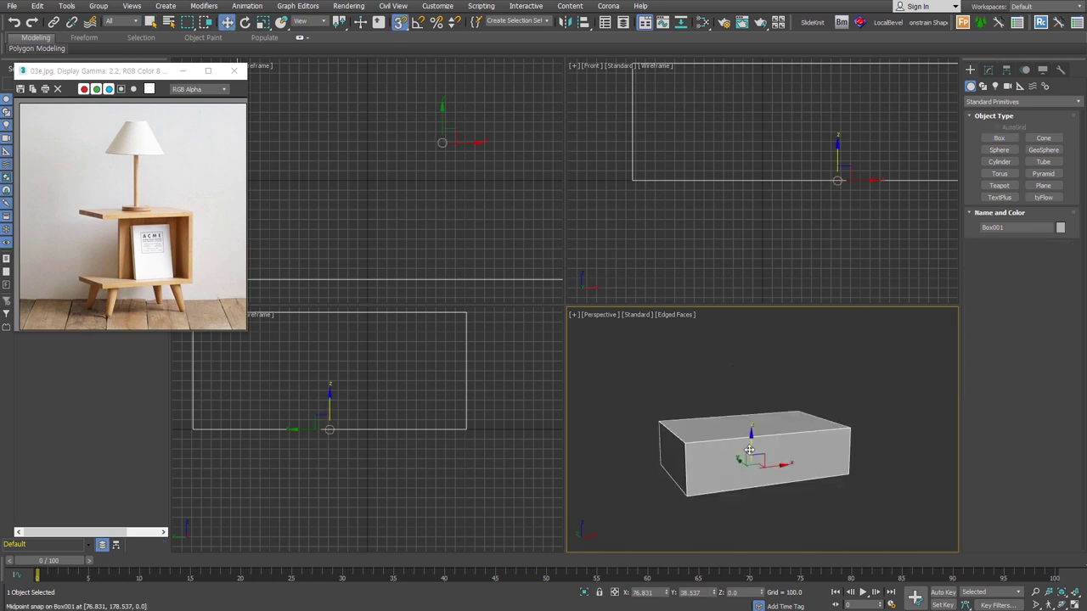
shift+drag(749, 450, 693, 498)
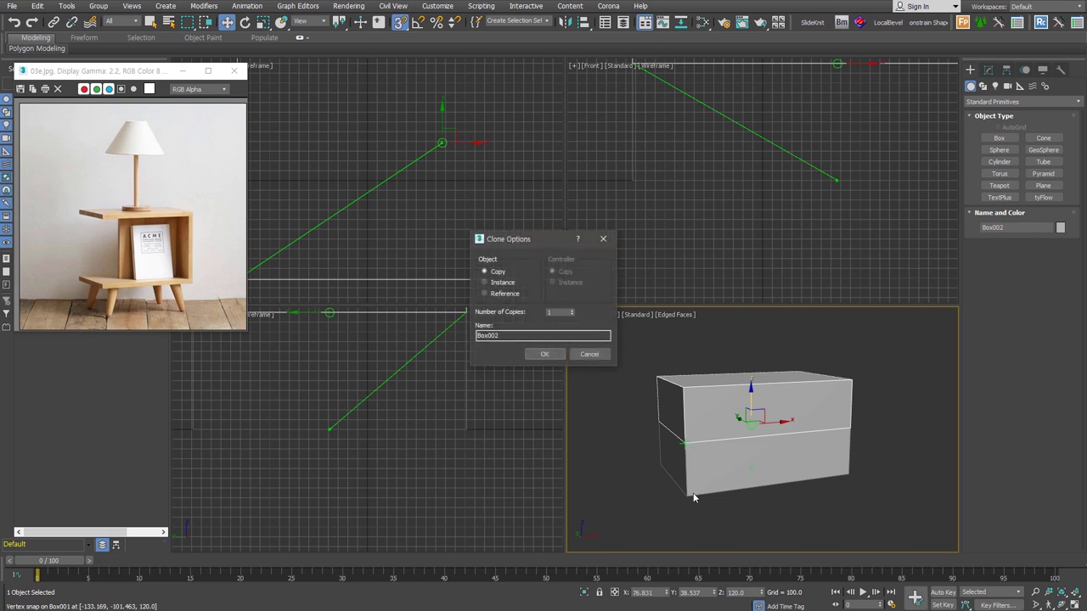
- Confirm the copy and set the upper box's height to 280
click(544, 354)
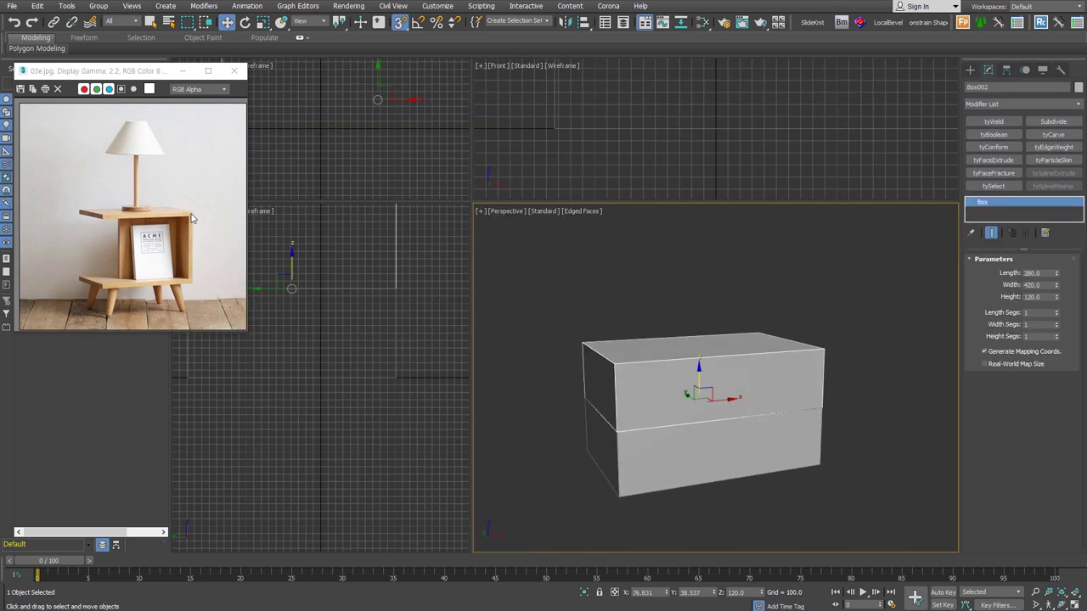
double_click(1031, 296)
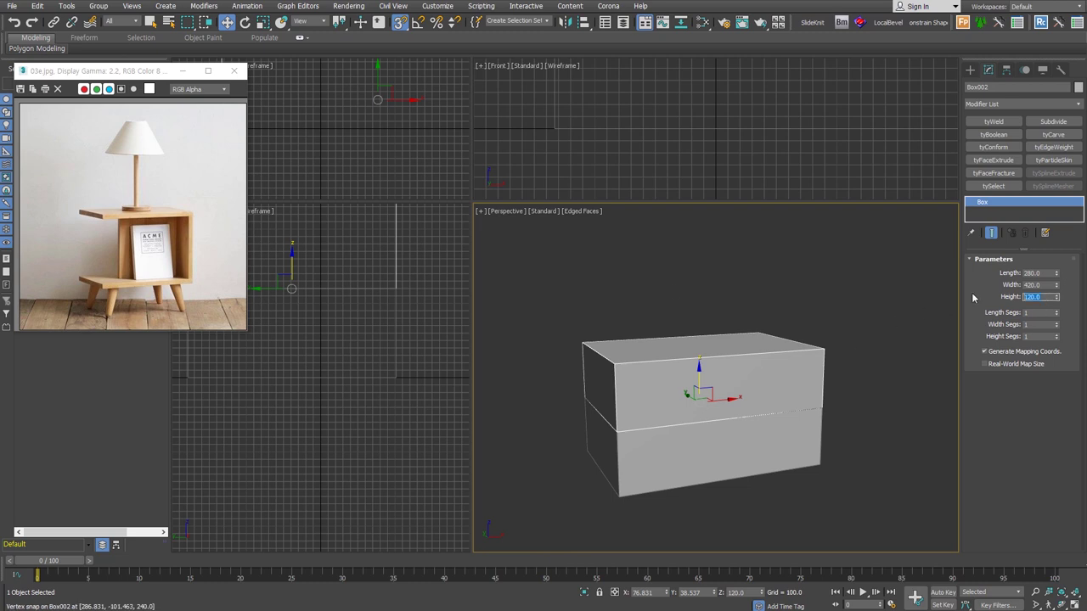
text(280)
key(Return)
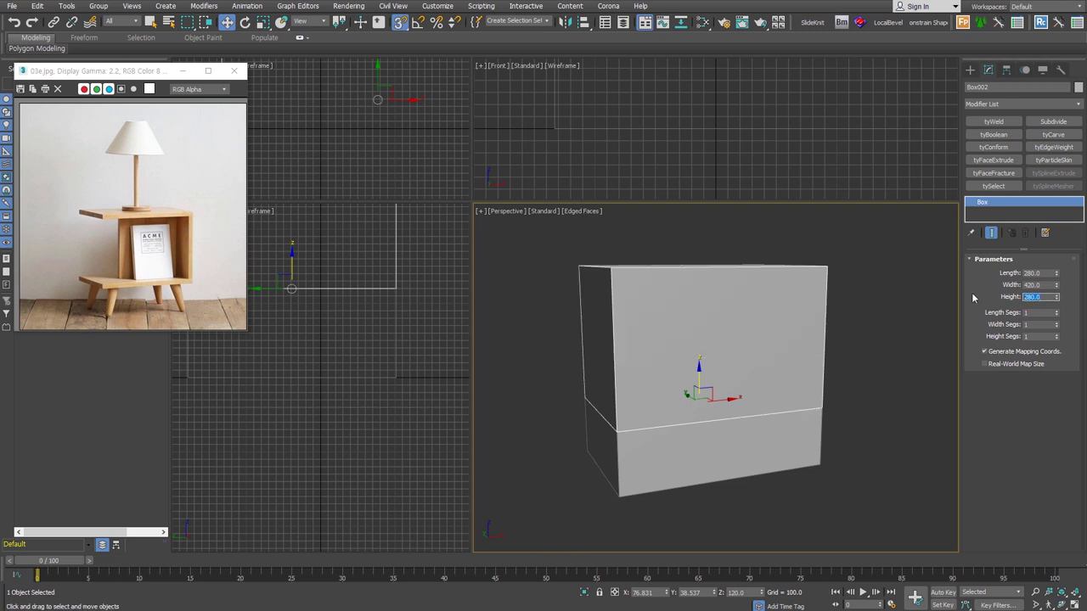
- Snap the base box centred under the upper box in an orthographic view, grids hidden
alt+middle_drag(862, 445, 701, 439)
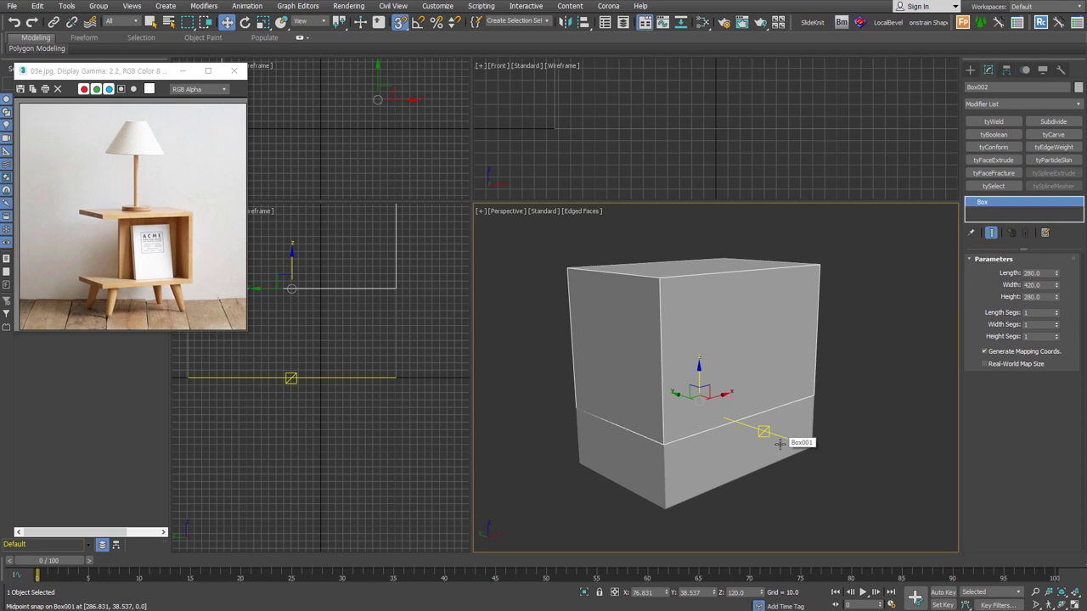
key(u)
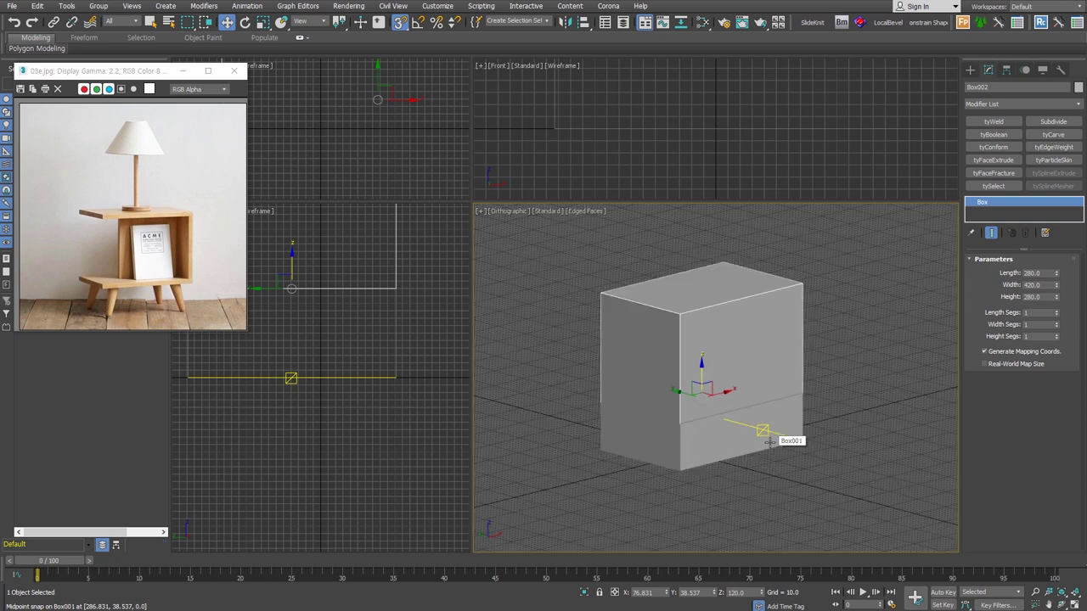
drag(768, 439, 764, 457)
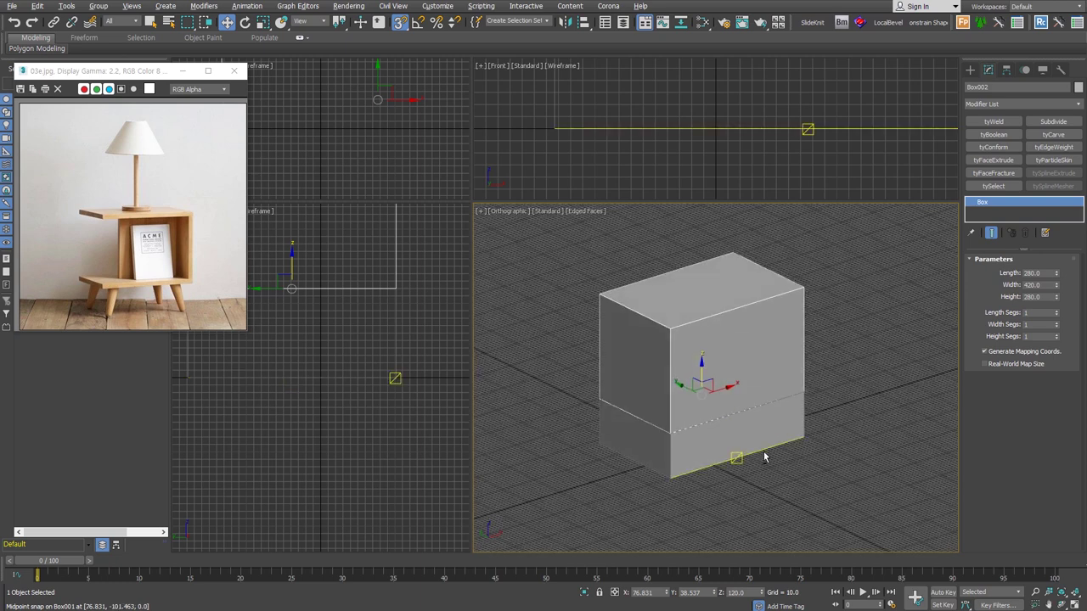
key(g)
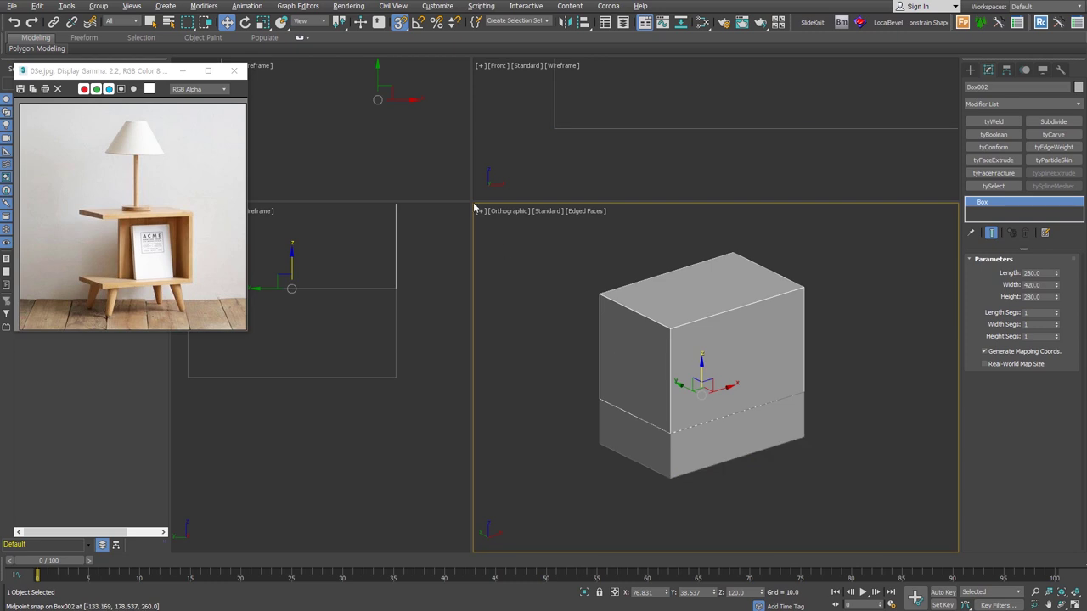
drag(473, 201, 435, 189)
mouse_move(621, 359)
alt+middle_down()
mouse_move(704, 423)
mouse_move(638, 422)
mouse_move(739, 429)
alt+middle_up()
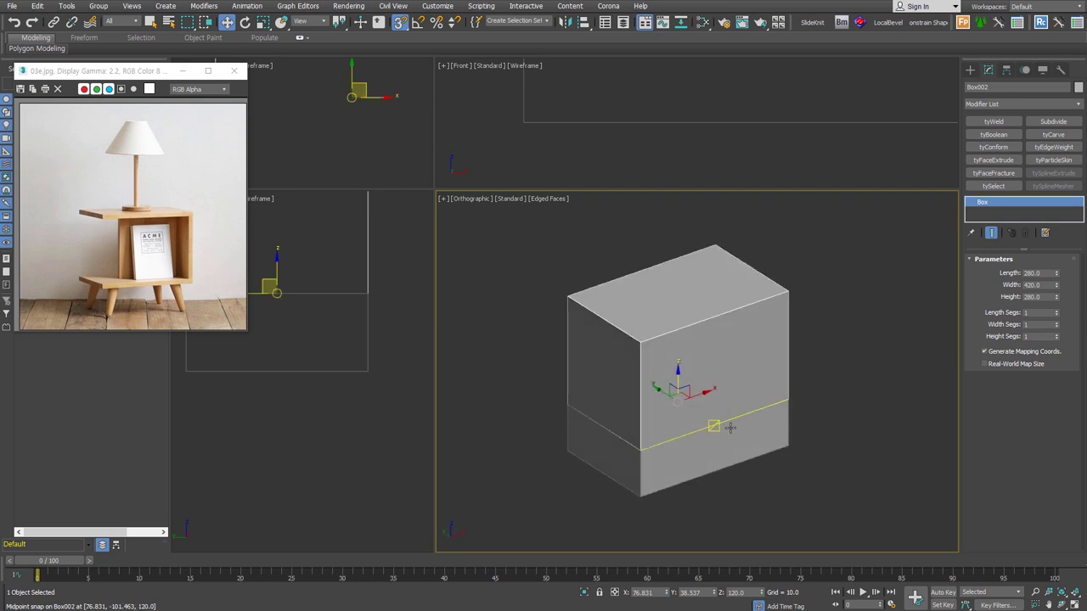
- Make the base box see-through with Alt+X, then reselect the upper box
click(727, 437)
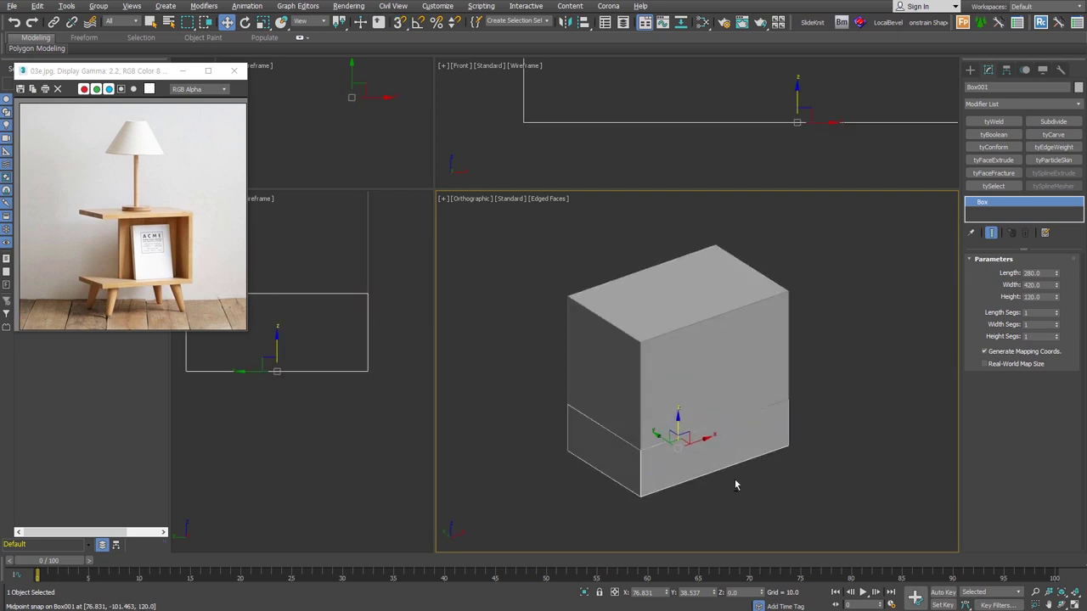
key(alt+x)
alt+middle_drag(756, 487, 751, 476)
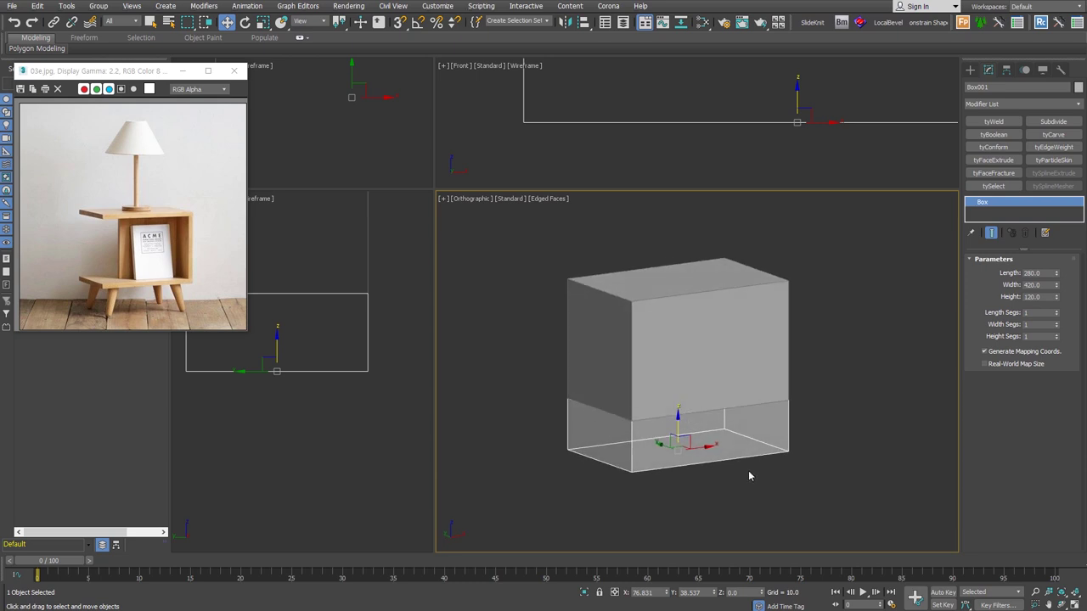
click(734, 388)
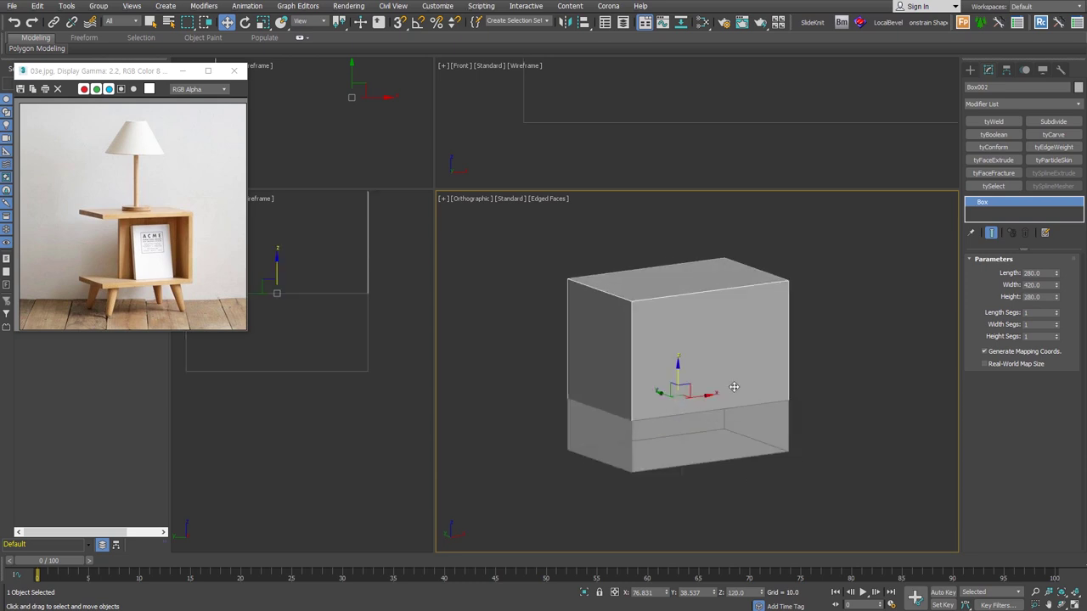
click(970, 69)
- Draw a cone under the box in the wireframe Top view
click(1044, 138)
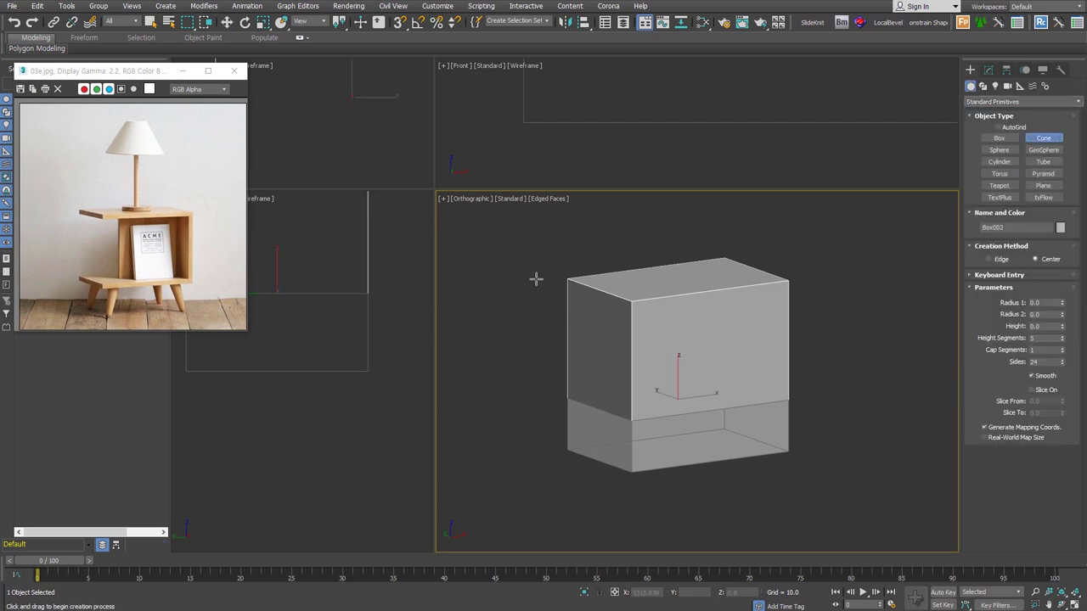
middle_drag(611, 332, 613, 332)
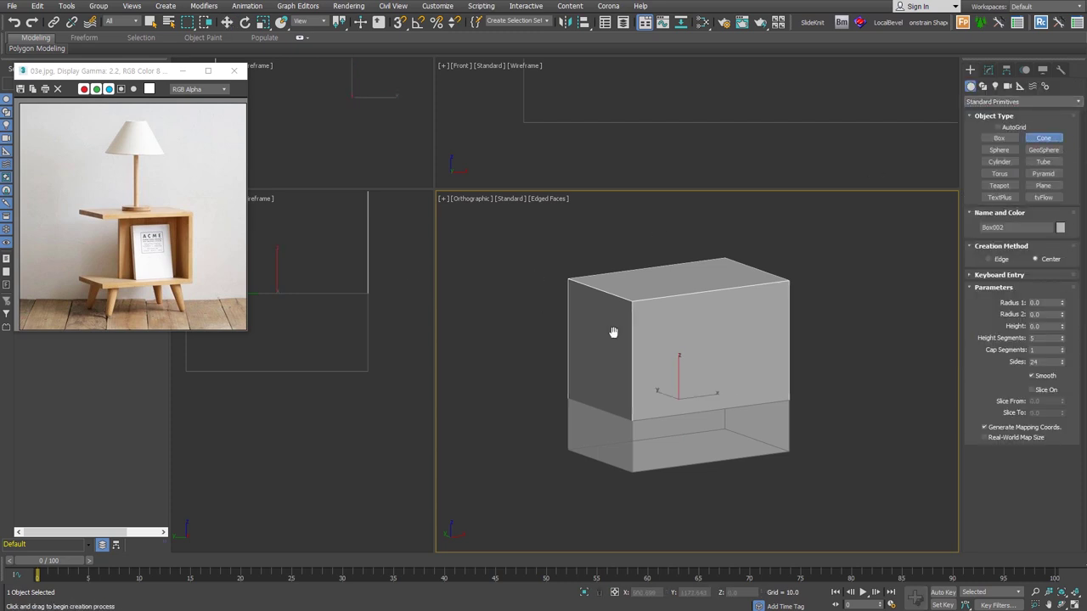
key(t)
key(F3)
drag(552, 448, 562, 464)
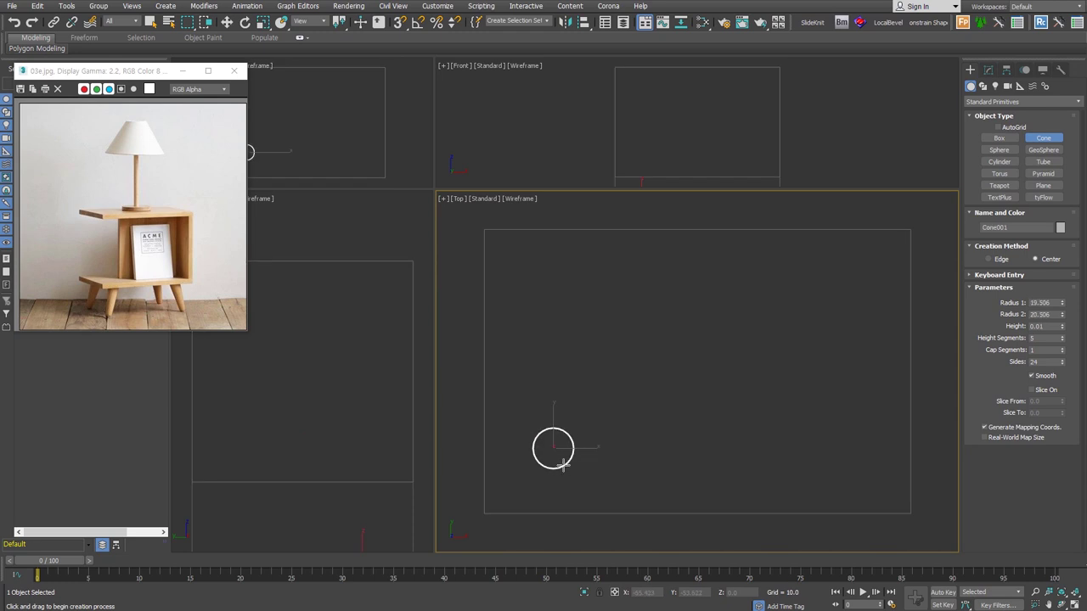
click(560, 509)
mouse_move(628, 514)
alt+middle_down()
mouse_move(653, 445)
mouse_move(632, 442)
alt+middle_up()
- Set the cone's radii to 25 and 7 and its height to -140
double_click(1045, 303)
text(25)
key(Tab)
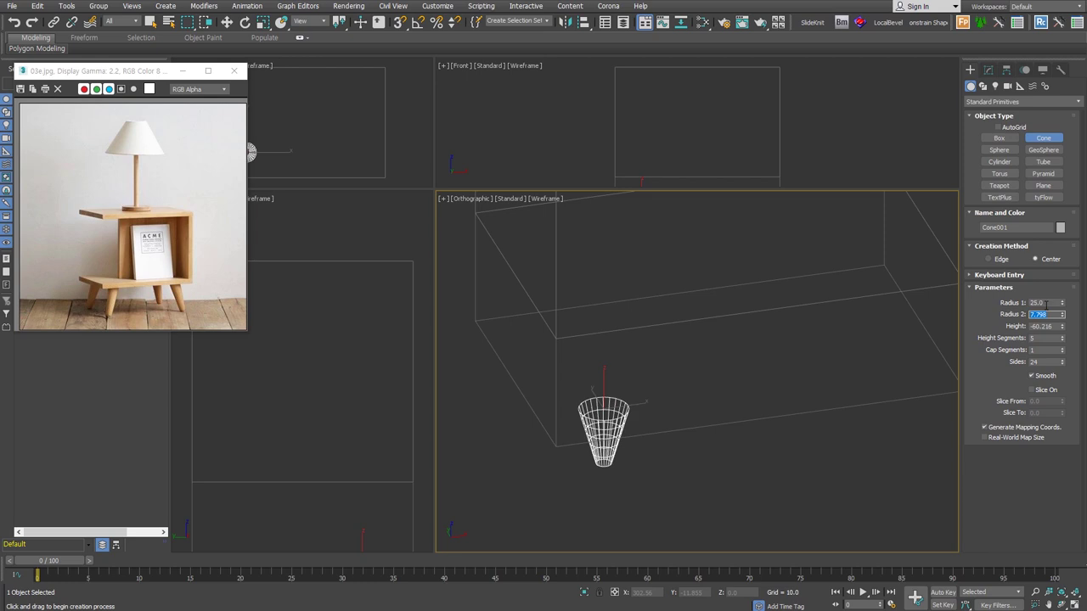
text(7)
key(Tab)
text(-)
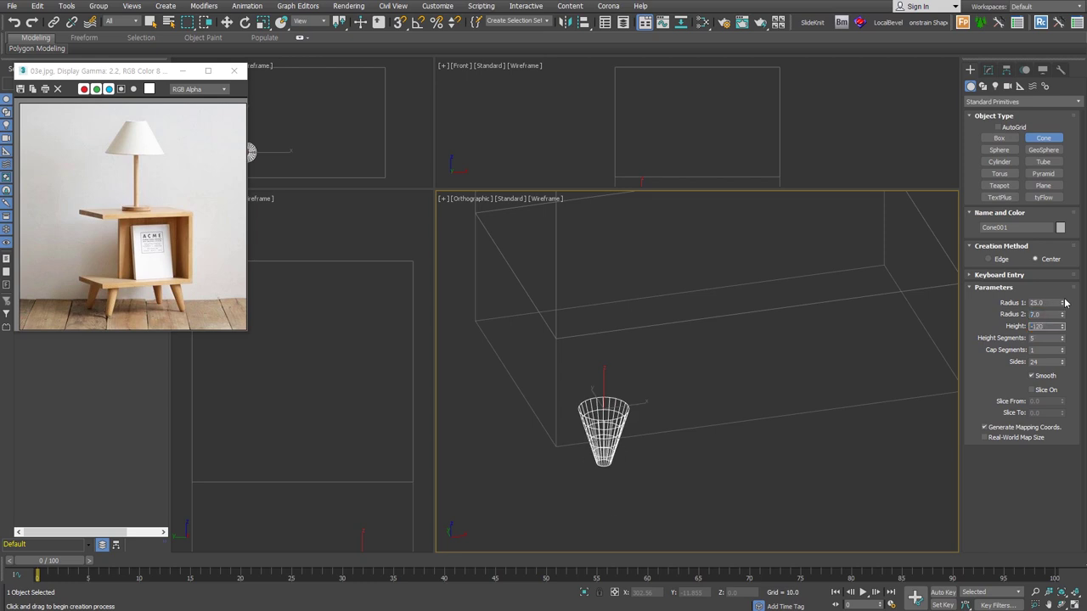
key(Return)
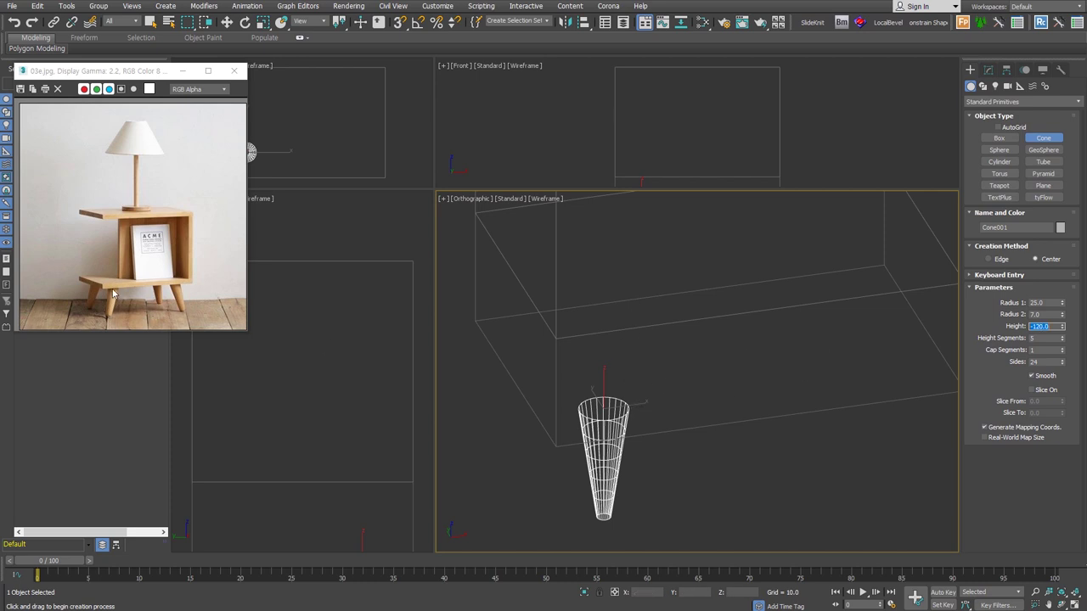
text(-)
key(Return)
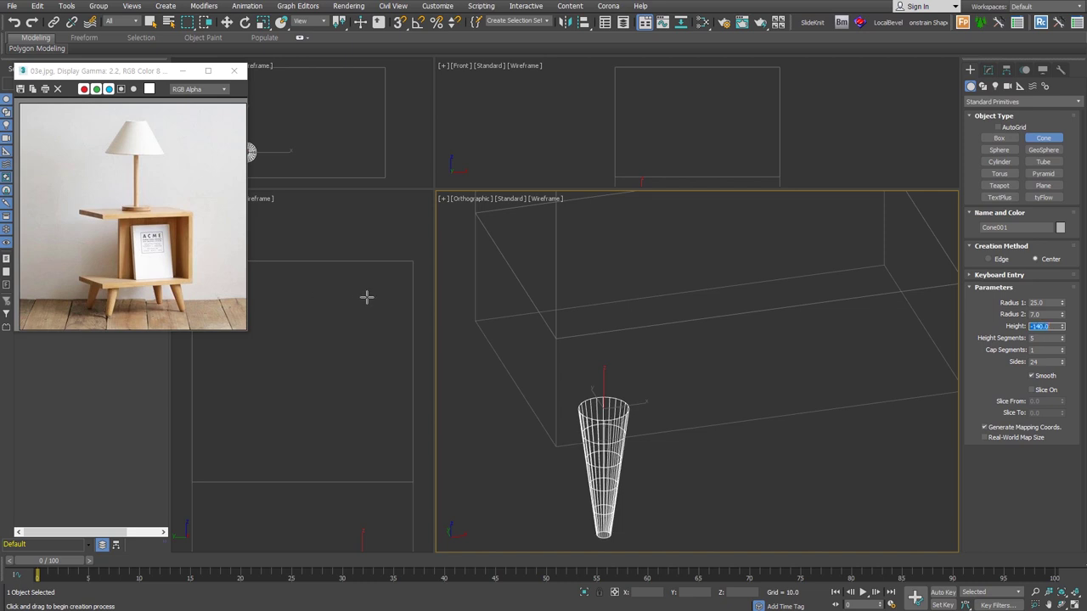
- Give the cone 1 height segment and 36 sides
right_click(1062, 341)
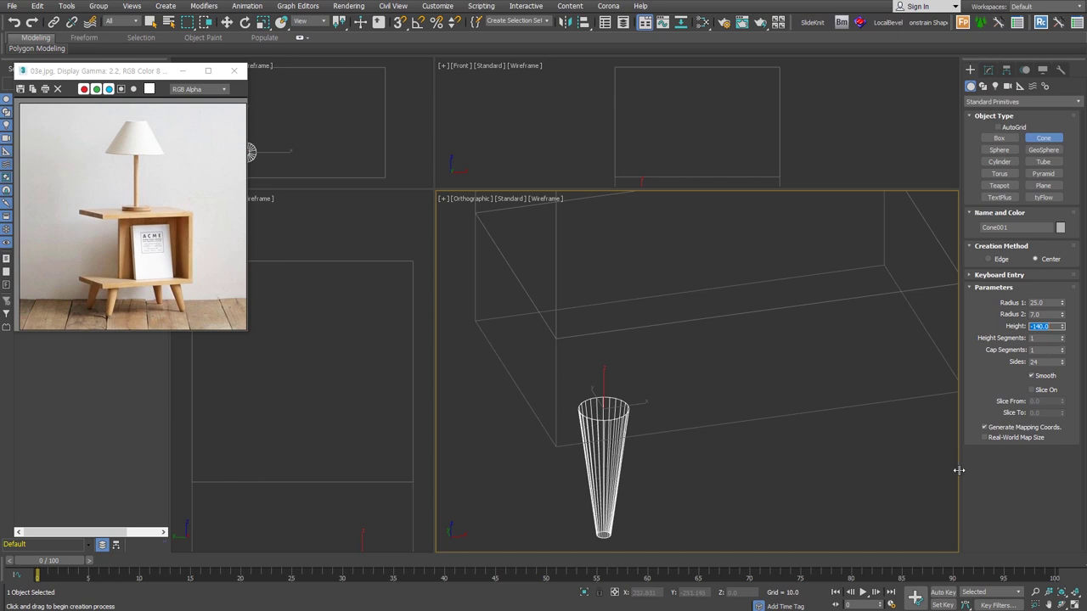
double_click(1049, 362)
text(36)
key(Return)
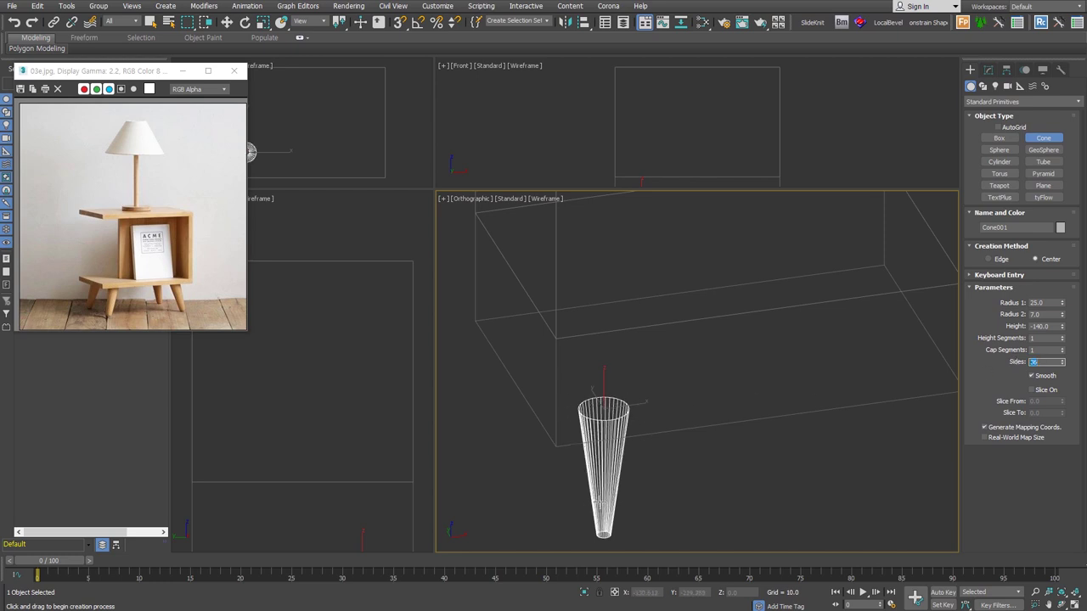
mouse_move(601, 504)
alt+middle_down()
mouse_move(728, 410)
mouse_move(710, 427)
mouse_move(708, 466)
mouse_move(711, 446)
alt+middle_up()
- Frame the cone in the Top view, ready for rotating
key(w)
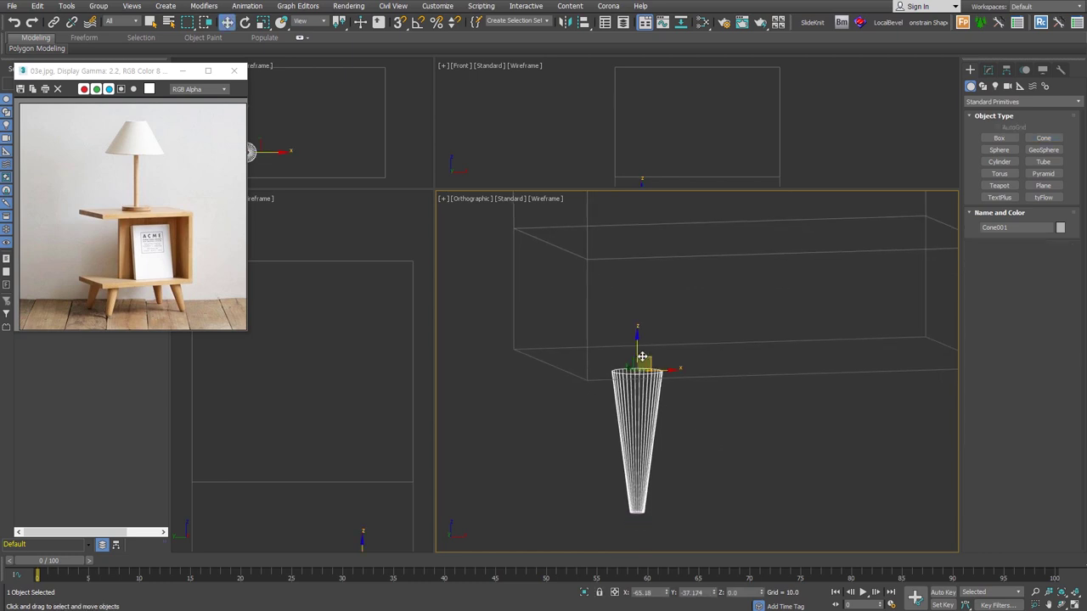
drag(639, 351, 633, 318)
key(t)
key(z)
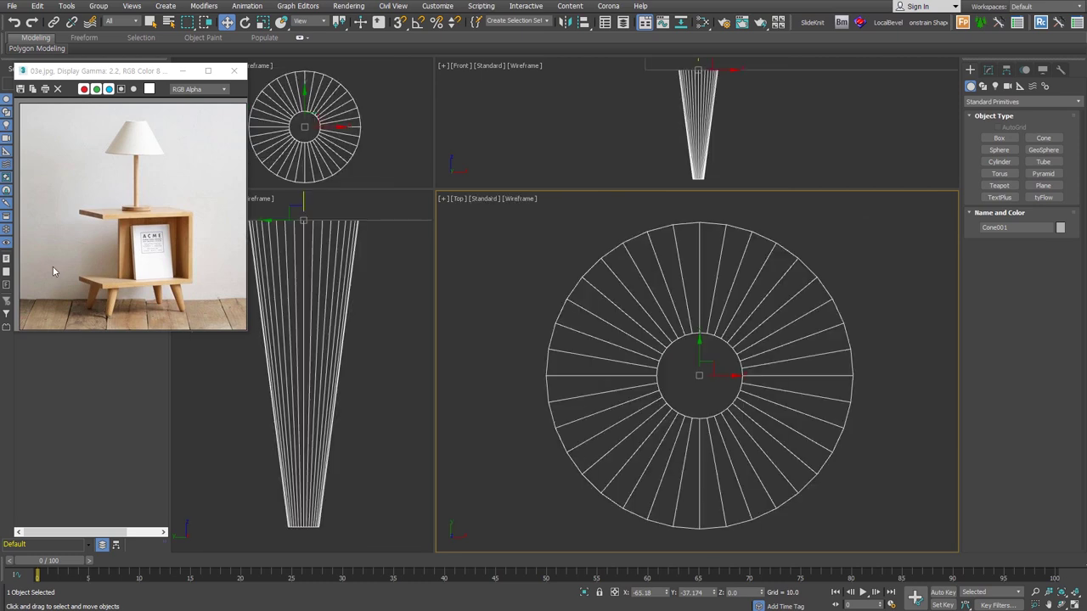
scroll(631, 368, down, 2)
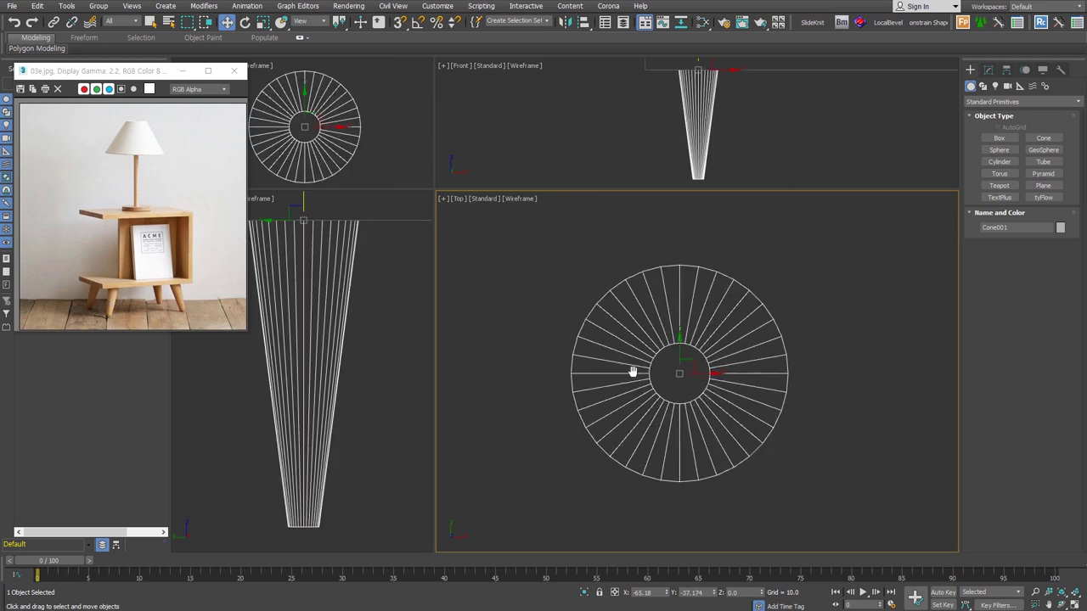
scroll(630, 369, down, 3)
- With angle snap on, rotate the cone 15° on Y and 45° on Z
key(e)
drag(710, 363, 724, 359)
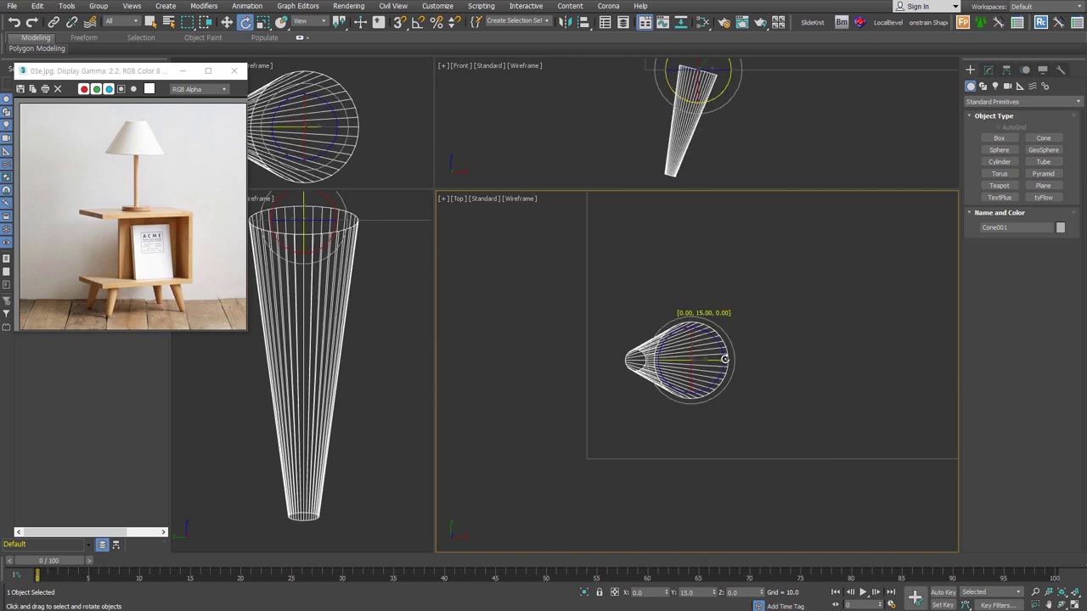
right_click(724, 359)
key(a)
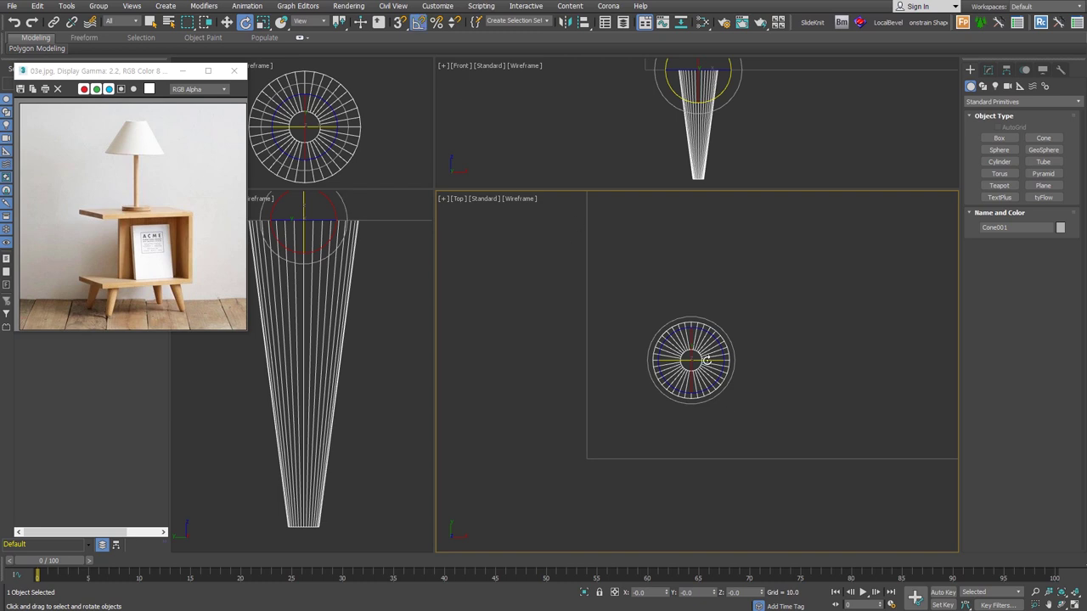
drag(704, 361, 716, 361)
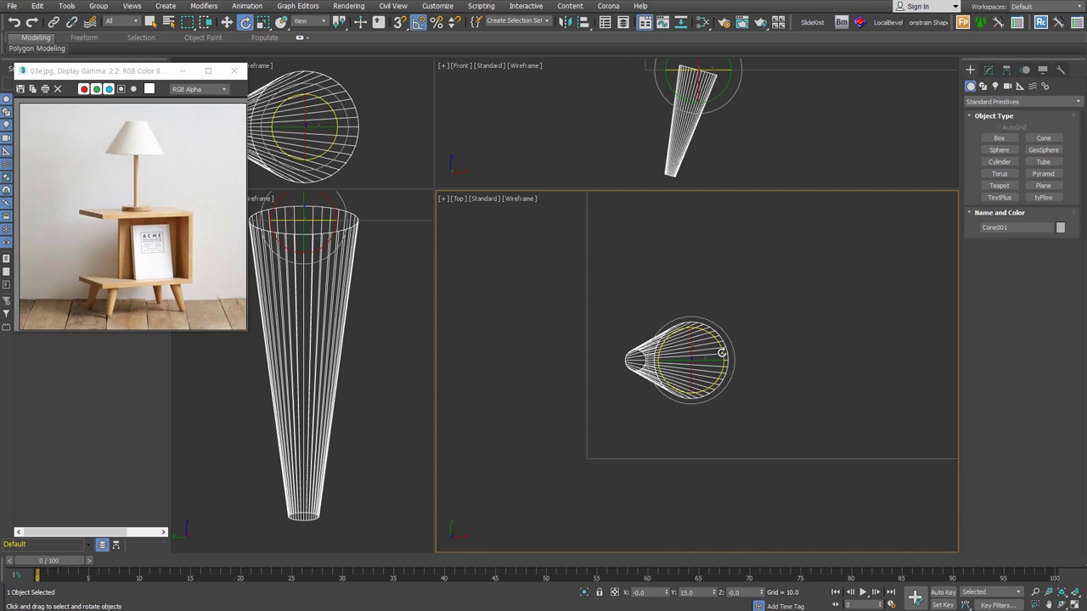
drag(721, 351, 714, 330)
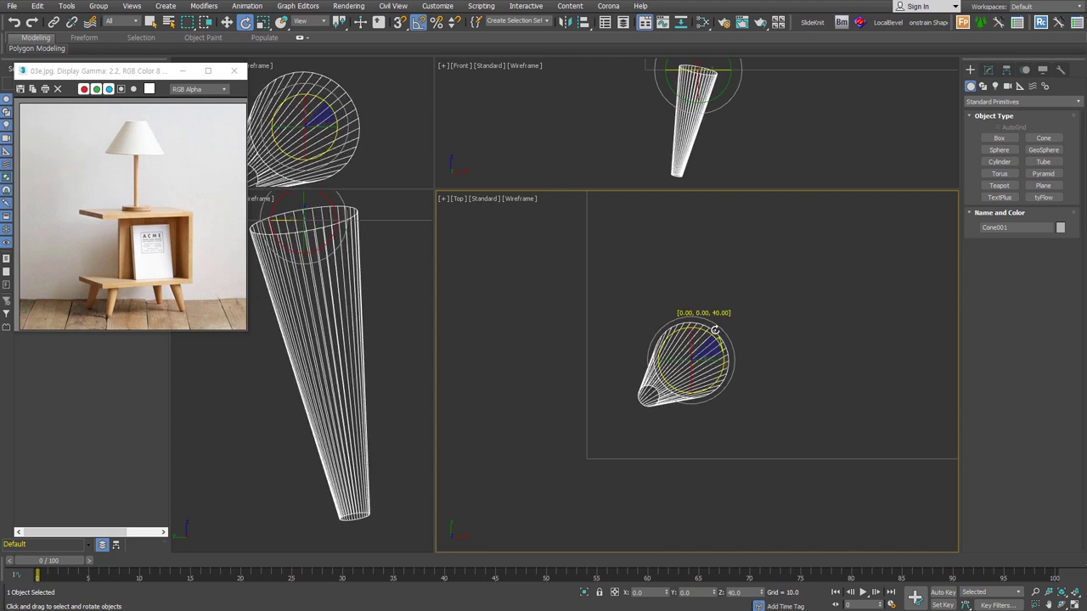
mouse_move(726, 505)
alt+middle_down()
mouse_move(759, 460)
mouse_move(690, 444)
alt+middle_up()
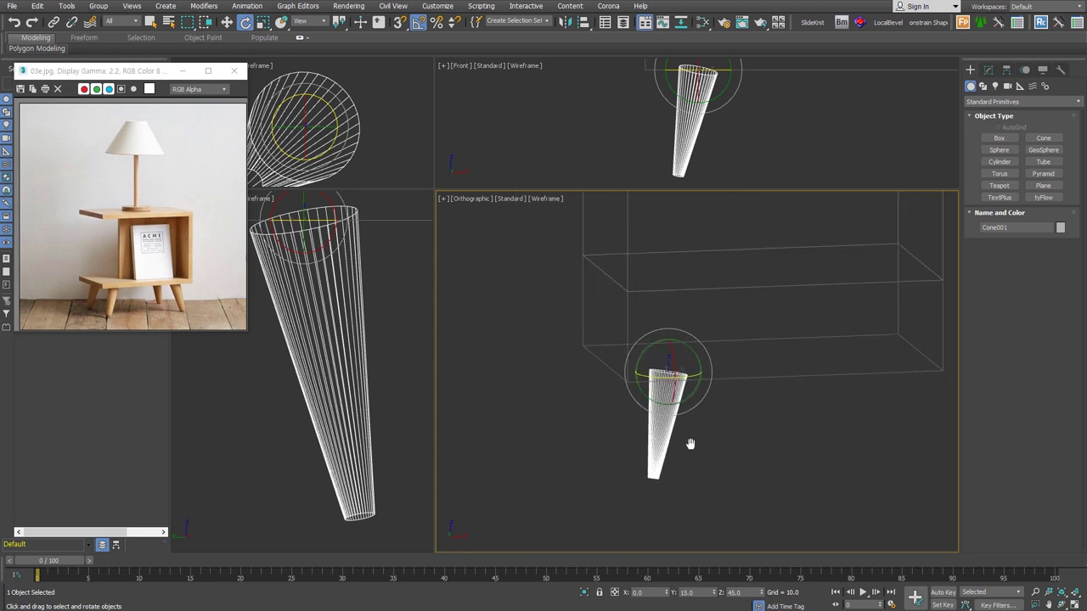
- Align the cone's minimum Z to Box001's minimum Z, leaving X and Y unchanged
click(583, 21)
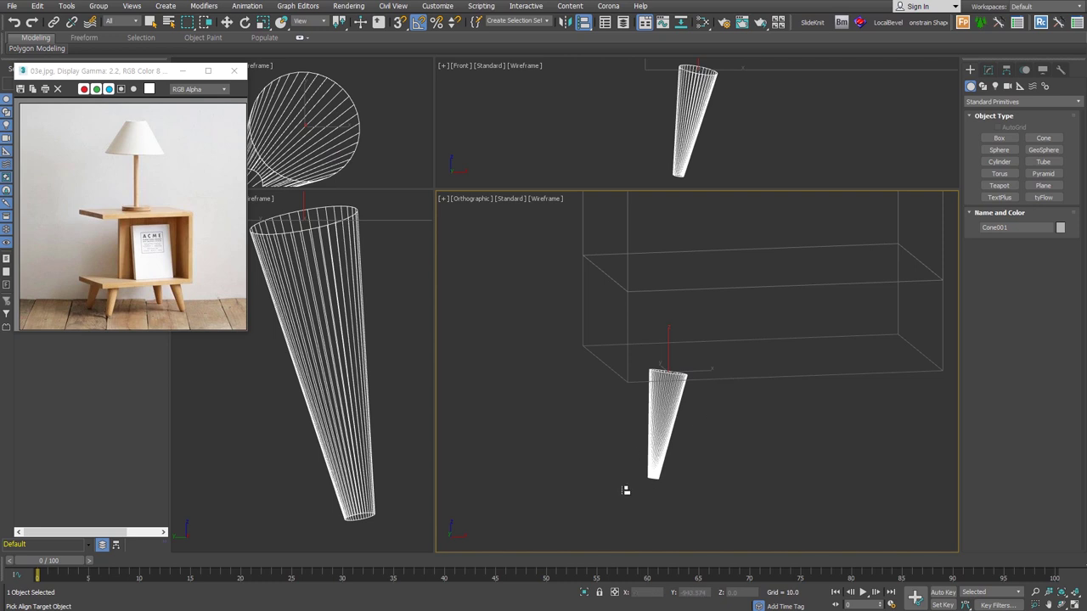
middle_drag(755, 387, 710, 430)
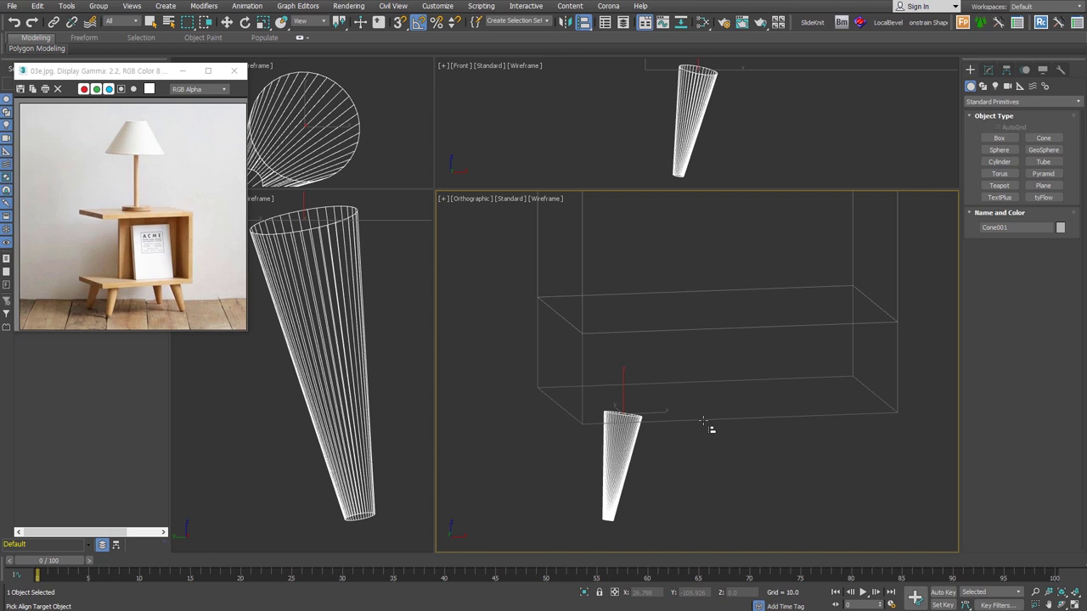
click(702, 421)
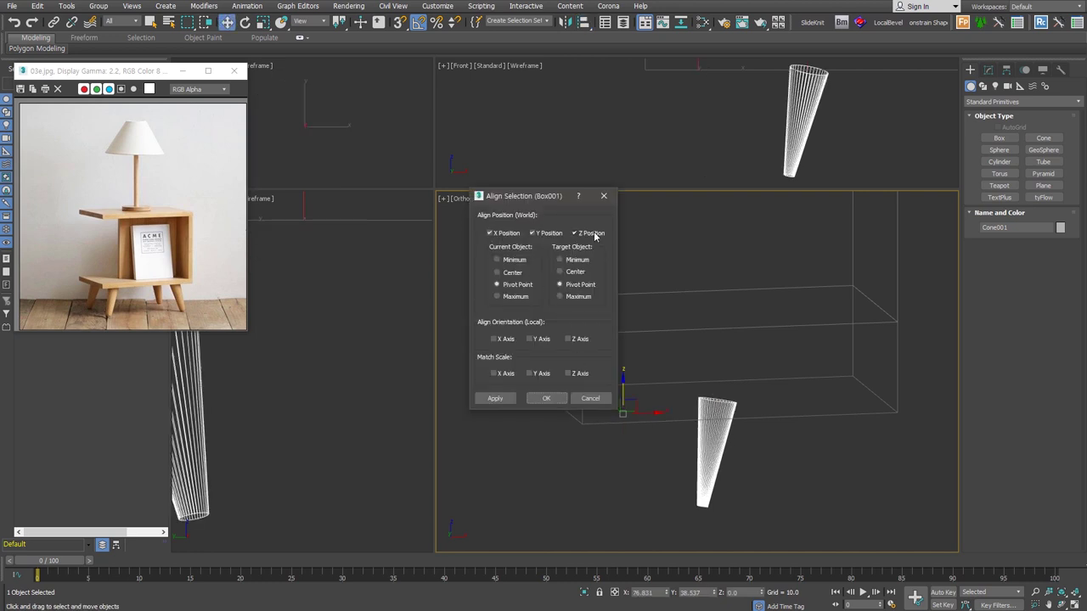
drag(566, 203, 493, 213)
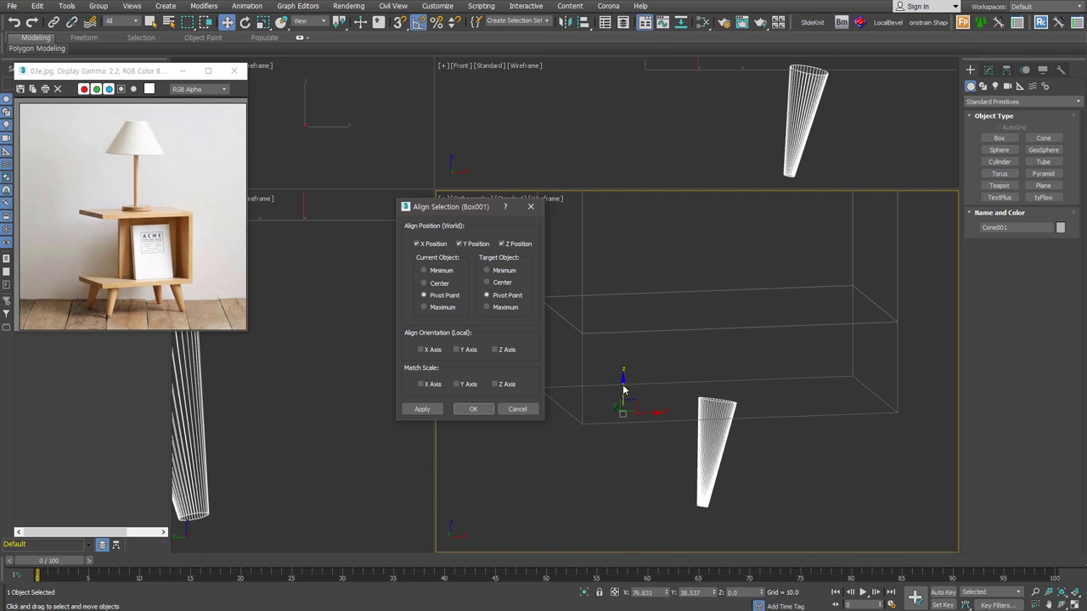
click(473, 246)
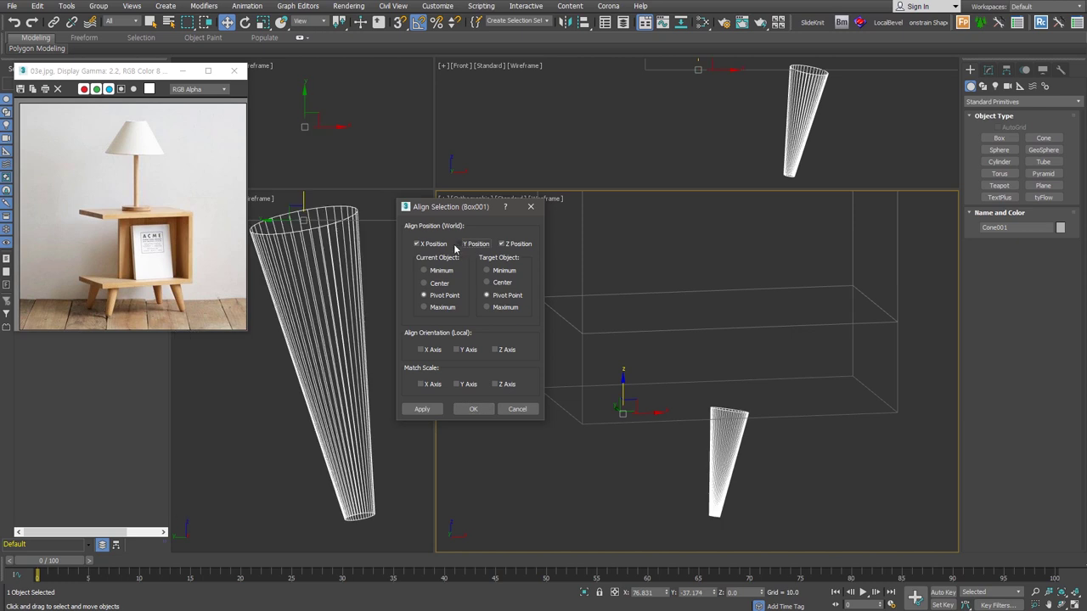
click(439, 247)
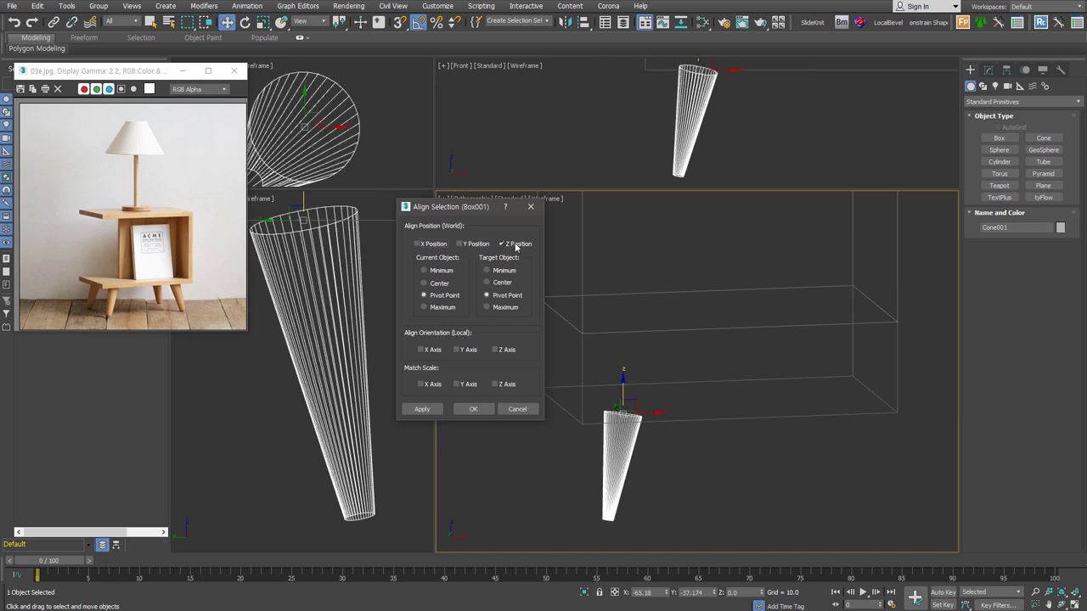
click(488, 270)
click(440, 271)
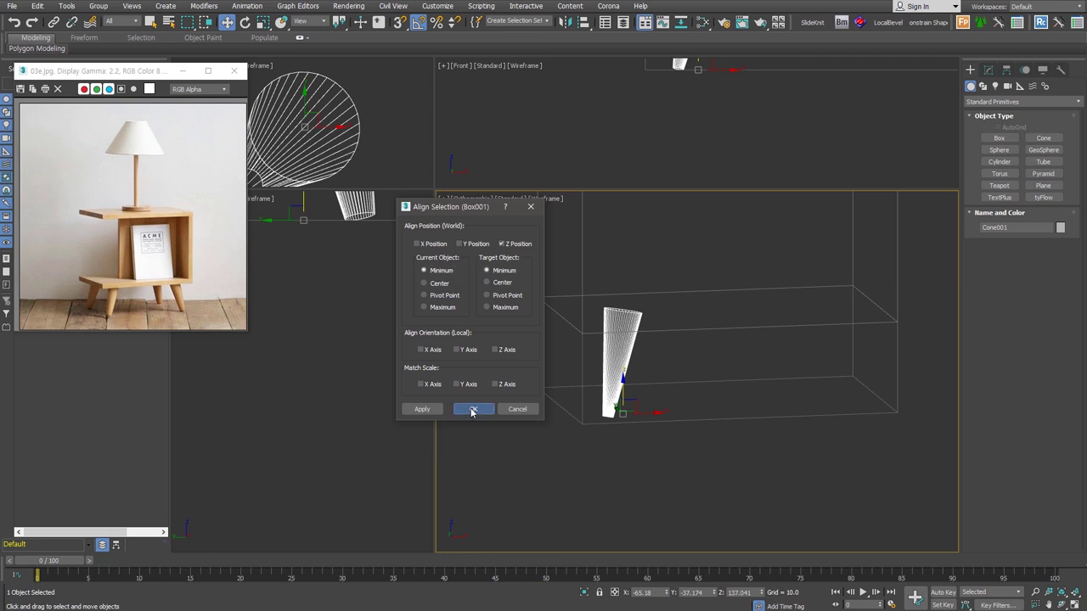
click(473, 408)
- Orbit to a head-on view and select the box
mouse_move(657, 446)
alt+middle_down()
mouse_move(631, 437)
mouse_move(776, 428)
alt+middle_up()
drag(765, 387, 766, 388)
mouse_move(766, 388)
alt+middle_down()
mouse_move(768, 459)
mouse_move(752, 520)
alt+middle_up()
- Convert the box to Editable Poly, attach the cone, and delete the box element
key(ctrl+e)
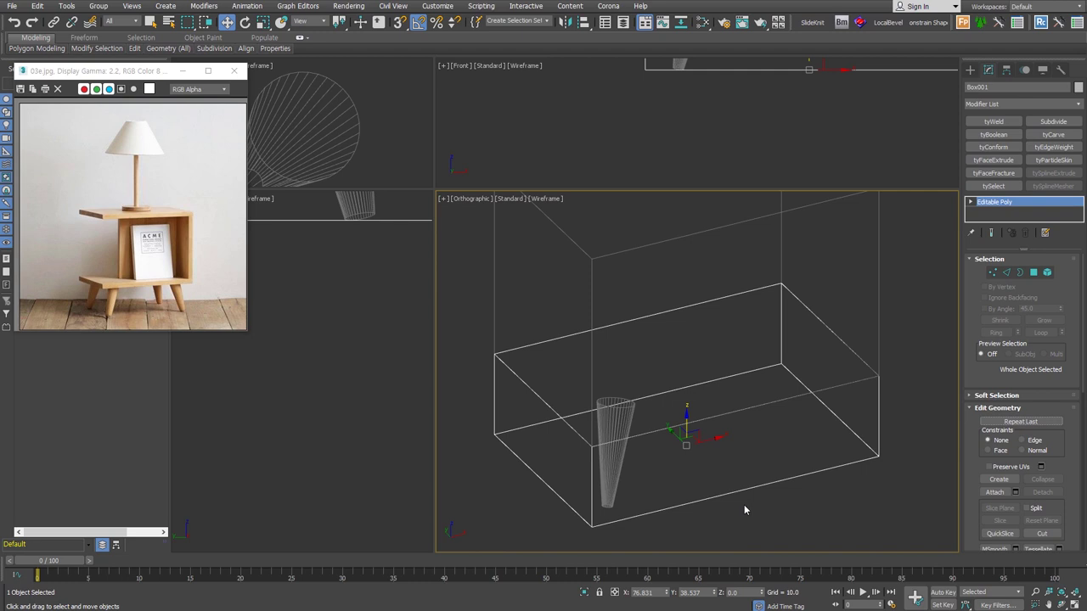
key(alt+a)
click(609, 475)
key(5)
click(851, 451)
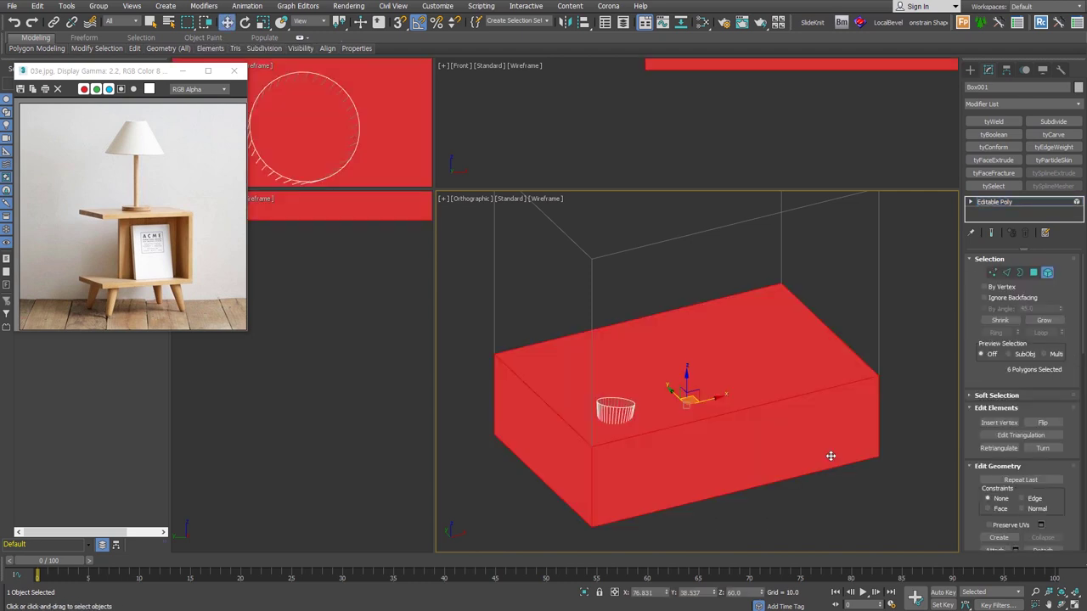
key(Delete)
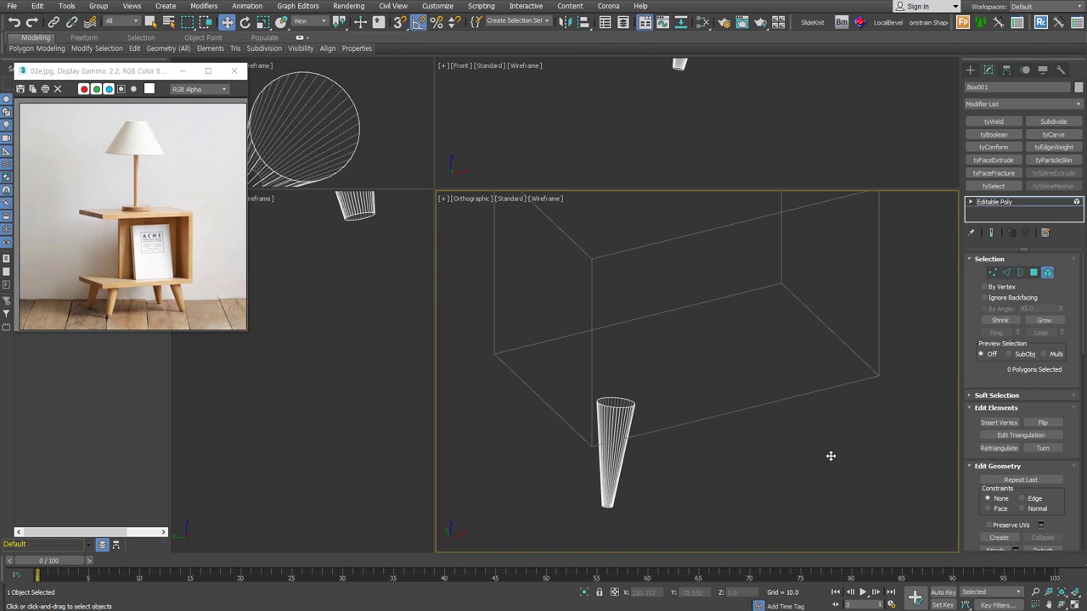
key(f)
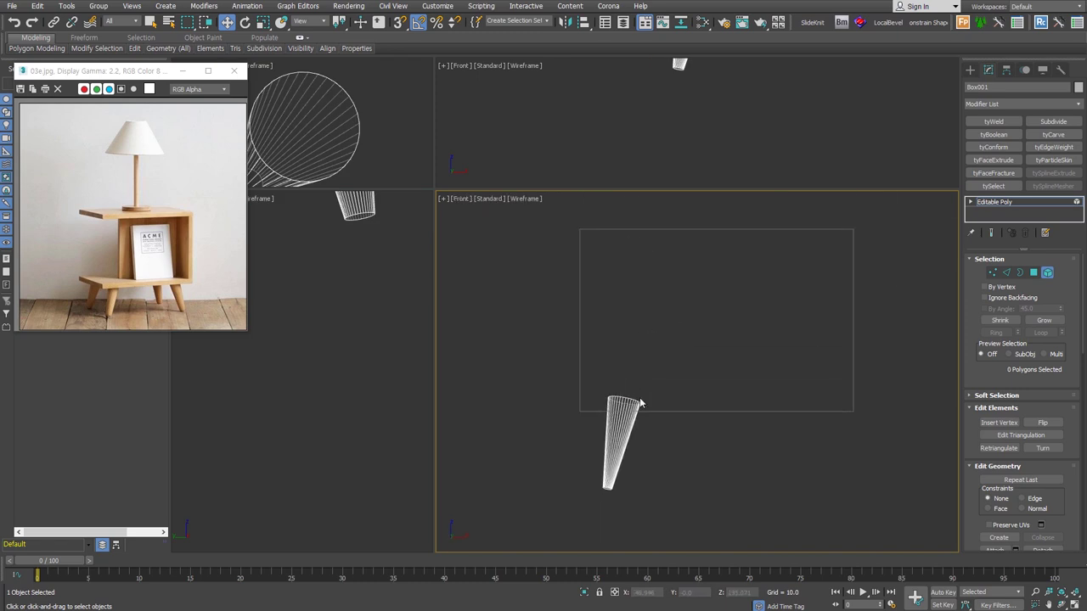
key(2)
mouse_move(711, 416)
alt+middle_down()
mouse_move(717, 499)
mouse_move(682, 501)
alt+middle_up()
scroll(682, 500, up, 3)
- Add a SwiftLoop edge loop near the bottom of the cone leg
key(alt+shift+w)
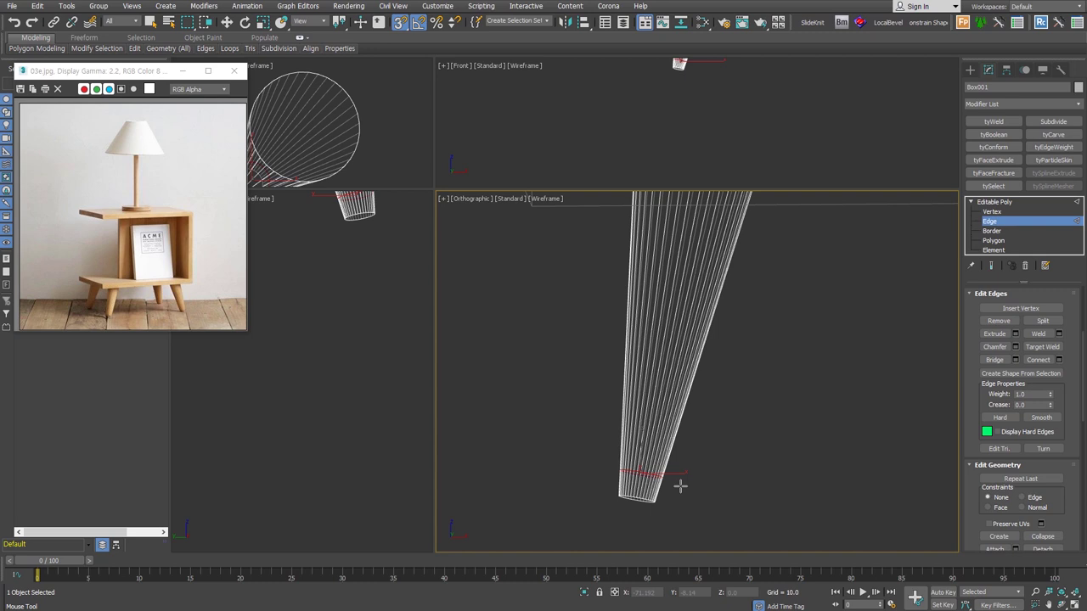
key(w)
key(f)
key(2)
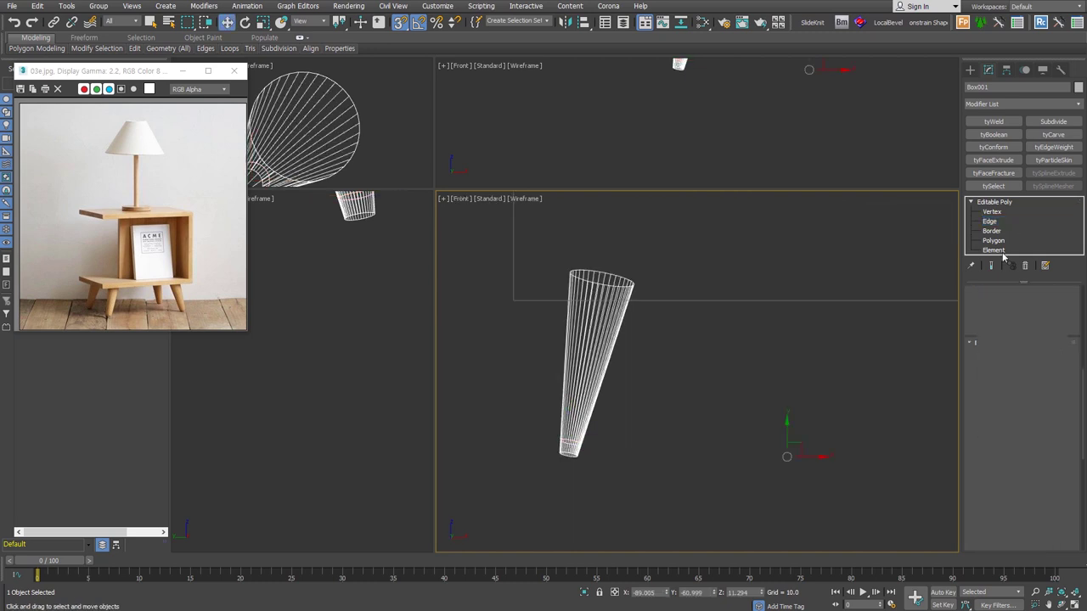
- QuickSlice the leg in Front view, level with the box's bottom corner
click(1002, 389)
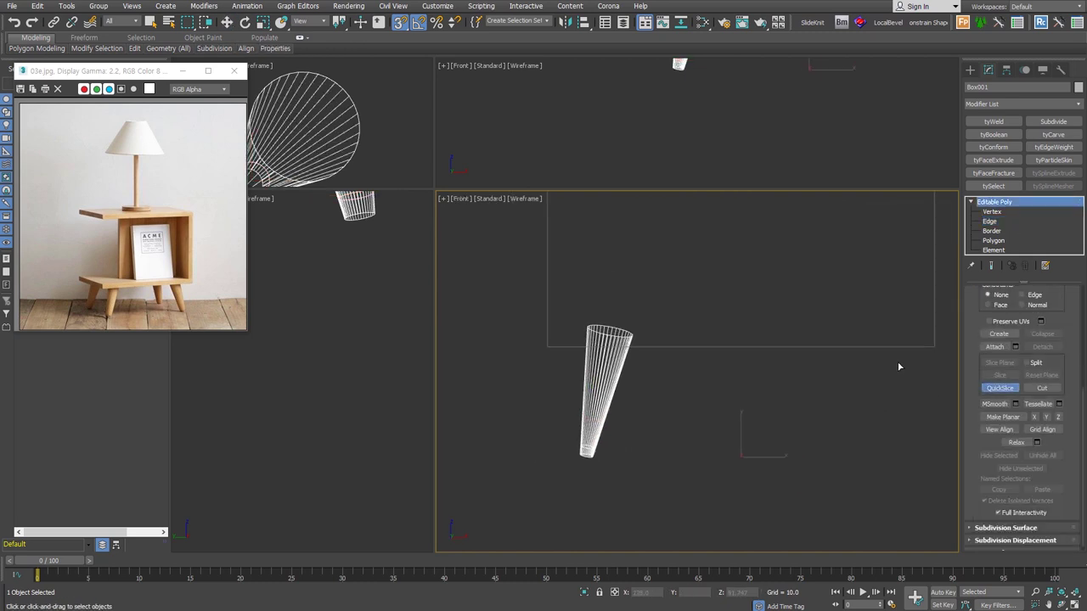
click(932, 347)
click(552, 345)
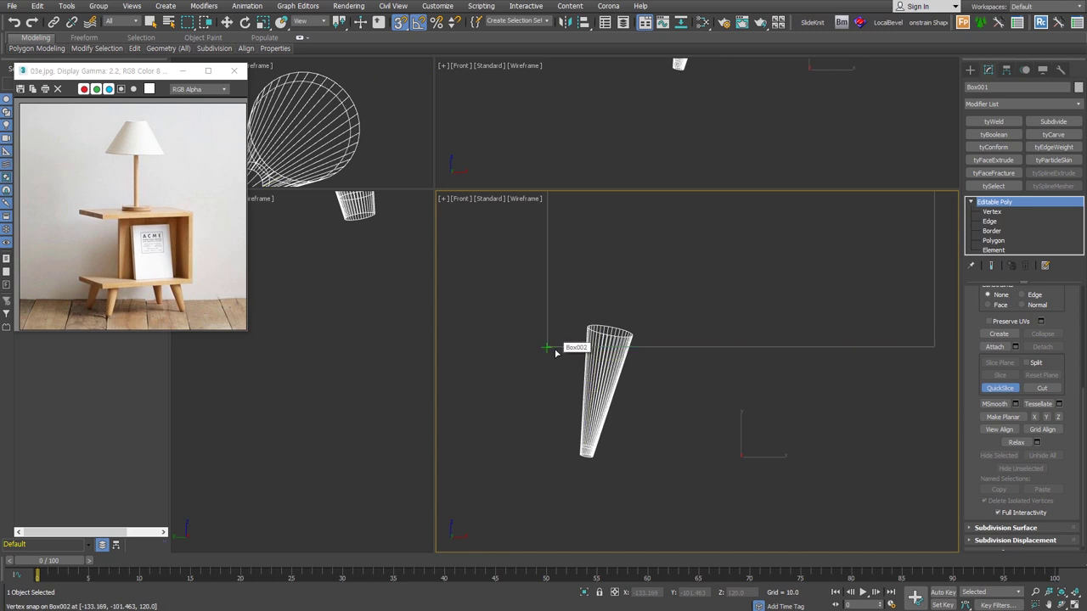
key(w)
key(4)
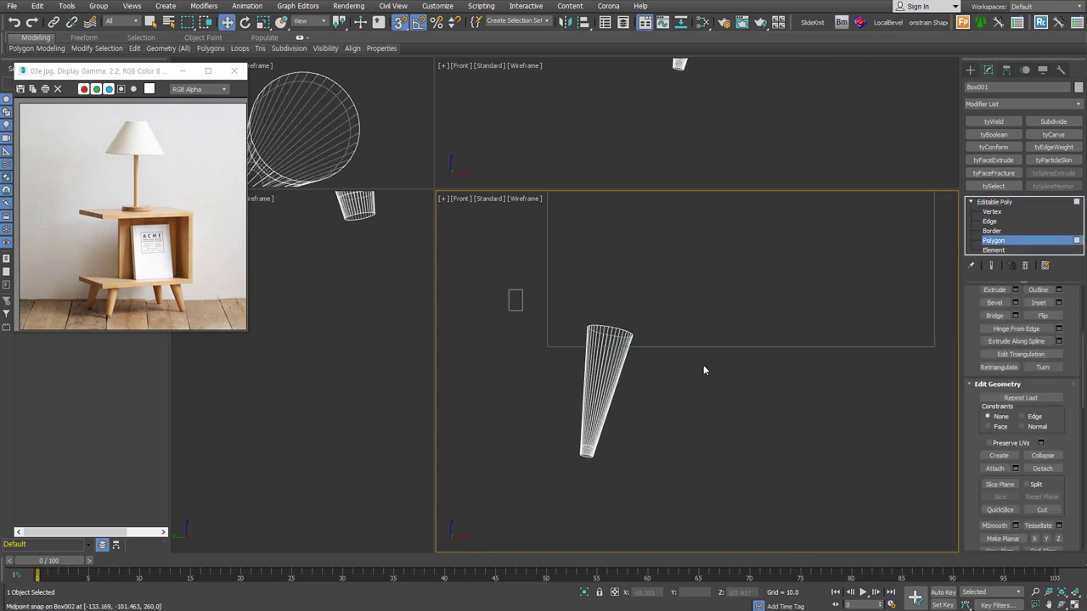
click(702, 514)
mouse_move(702, 513)
alt+middle_down()
mouse_move(661, 427)
mouse_move(557, 448)
mouse_move(664, 436)
alt+middle_up()
- Inset the leg's bottom face and collapse it to a single point
click(684, 423)
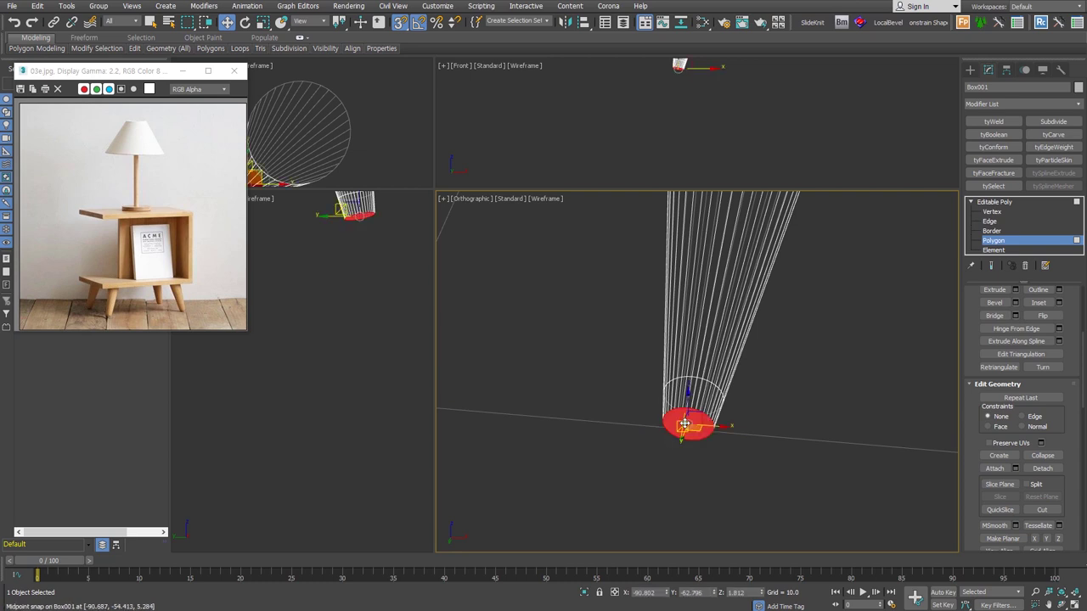
scroll(684, 423, up, 4)
right_click(689, 383)
click(645, 444)
drag(709, 426, 710, 404)
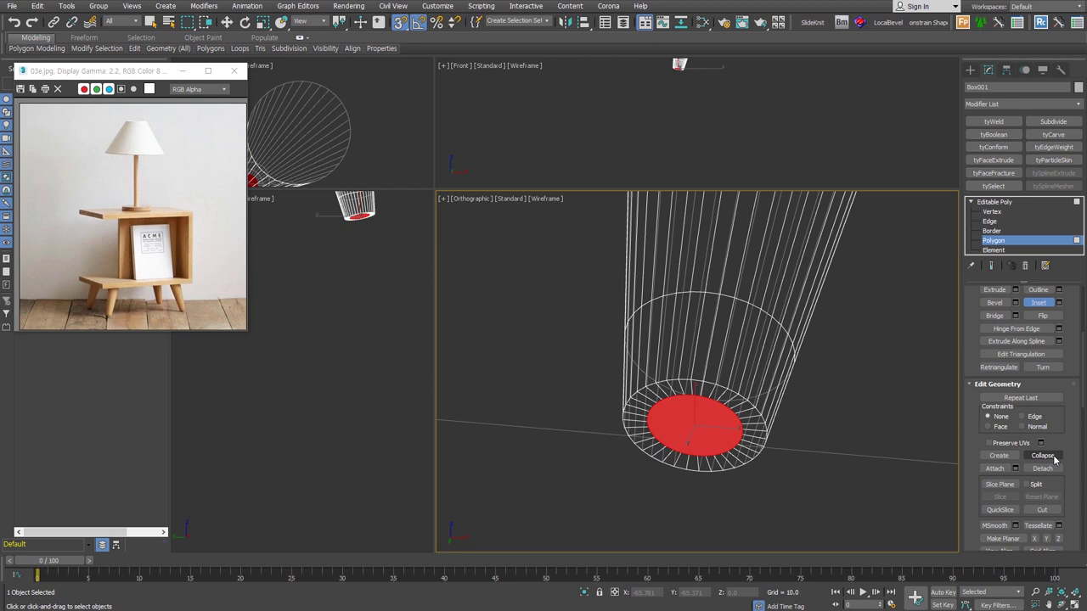
click(1054, 458)
- Chamfer the foot edges by 12.672 with 15 segments and remove the extra edge ring
key(2)
key(w)
click(708, 384)
right_click(708, 384)
click(587, 447)
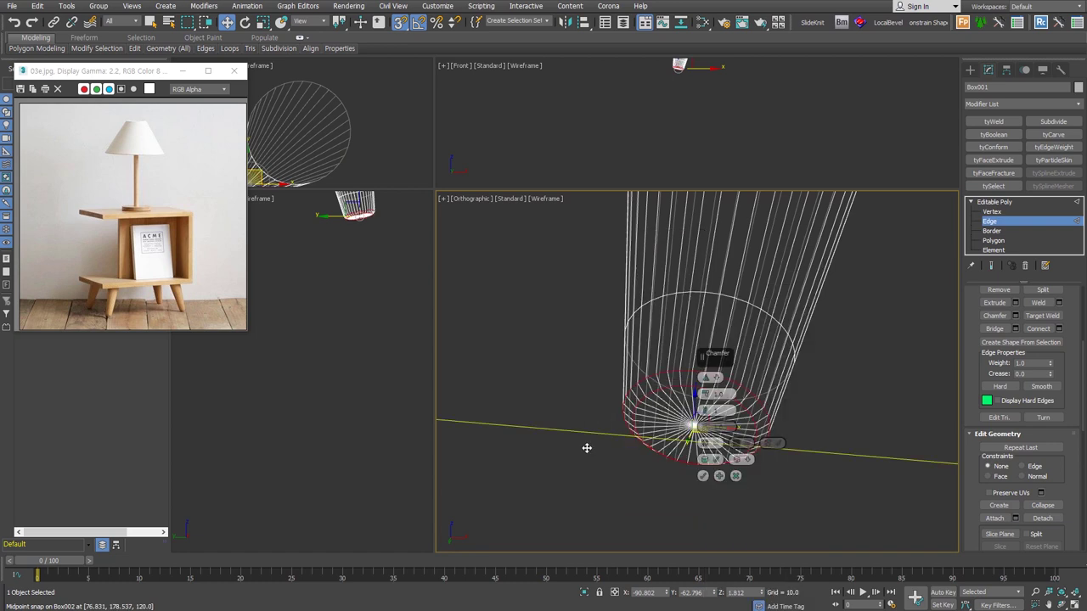
mouse_move(705, 374)
mouse_down()
mouse_move(703, 360)
mouse_move(891, 331)
mouse_move(874, 323)
mouse_up()
drag(859, 383, 863, 340)
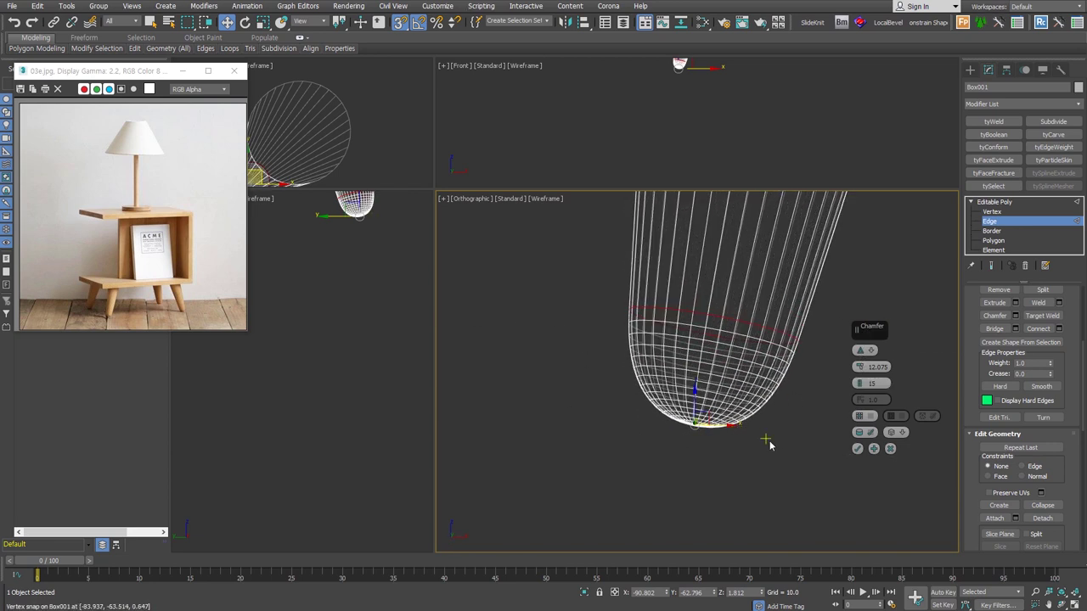
drag(859, 369, 868, 406)
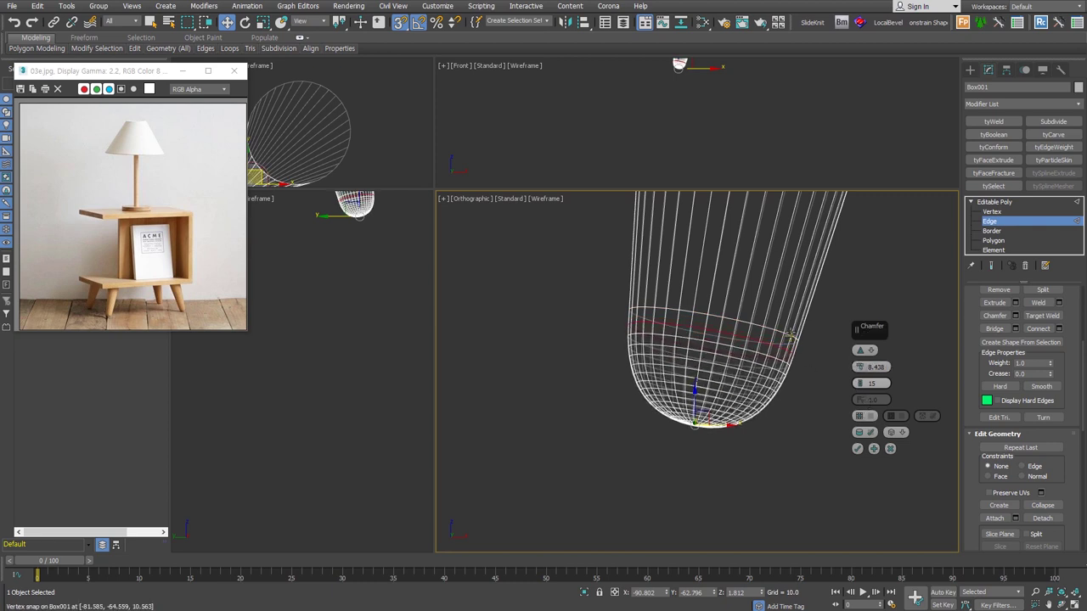
drag(859, 367, 696, 331)
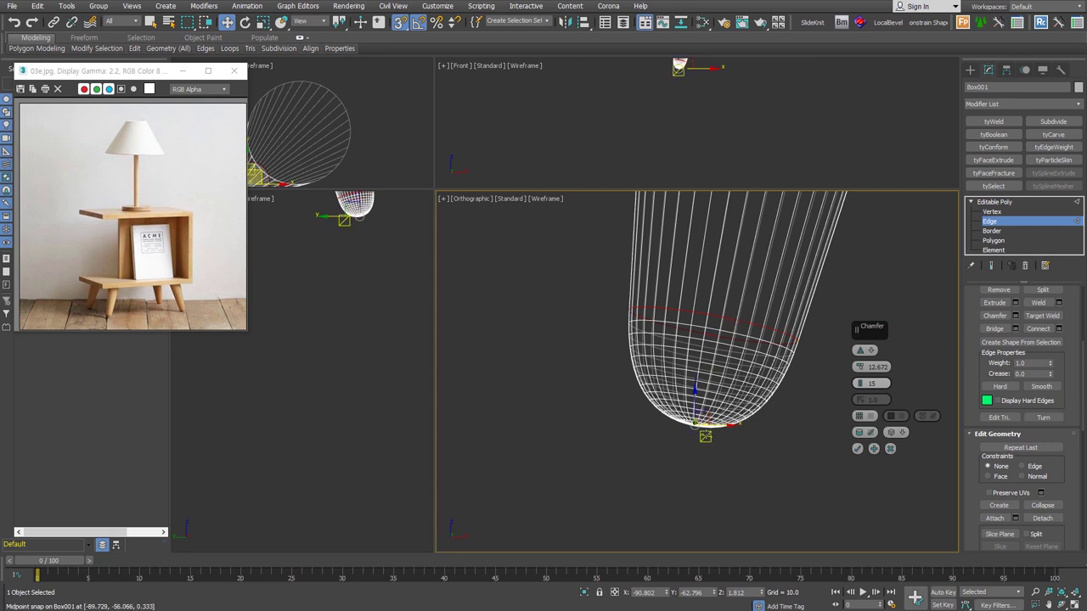
click(857, 449)
drag(968, 376, 968, 554)
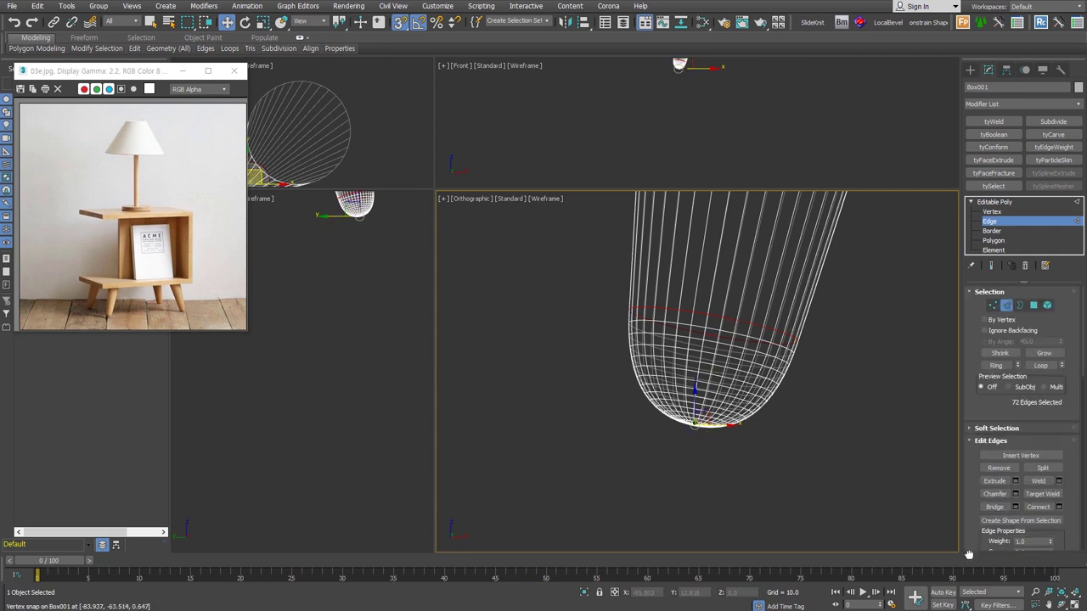
click(1014, 471)
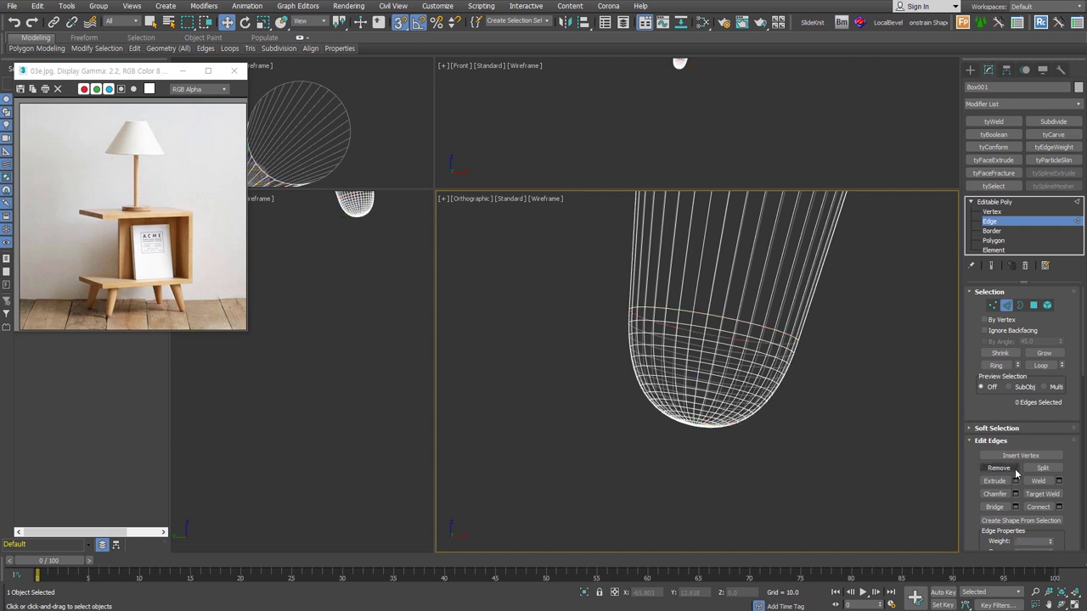
- Add a flipped Symmetry modifier to mirror the leg into a second leg
key(2)
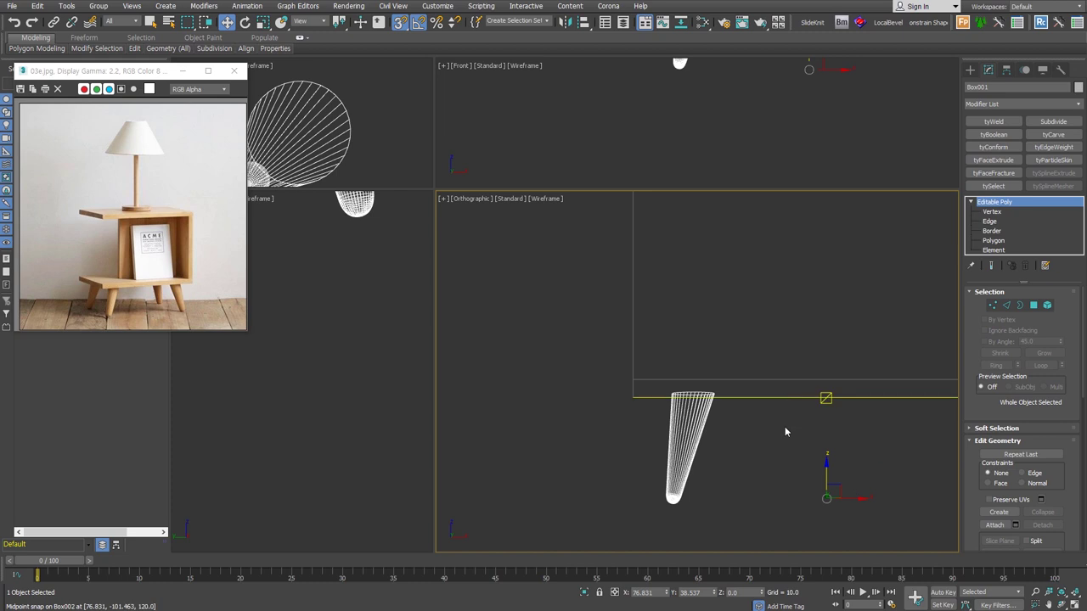
alt+middle_drag(826, 461, 755, 500)
scroll(754, 500, down, 3)
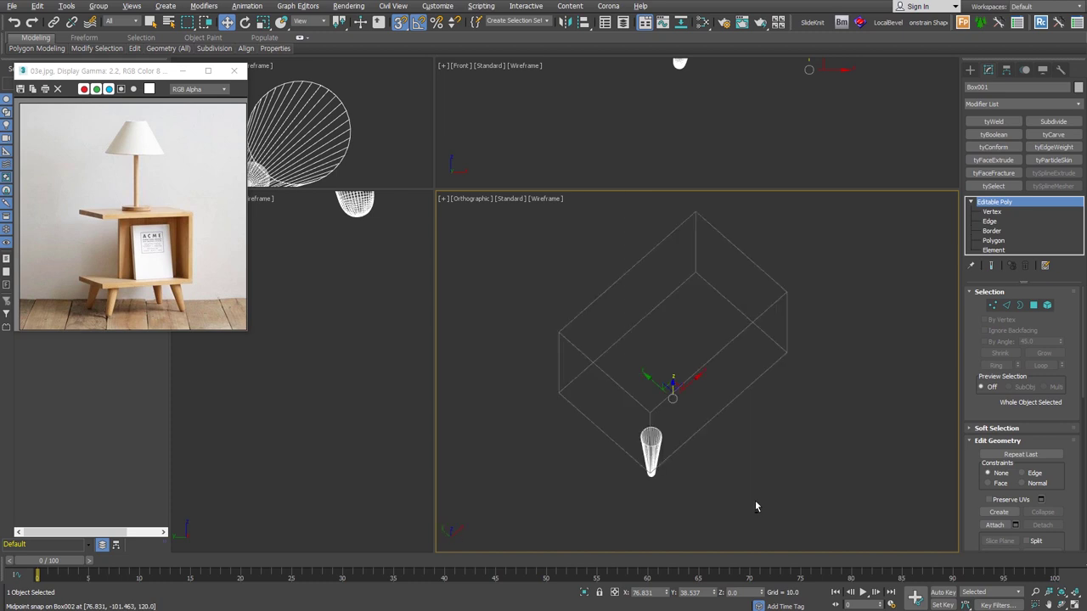
key(t)
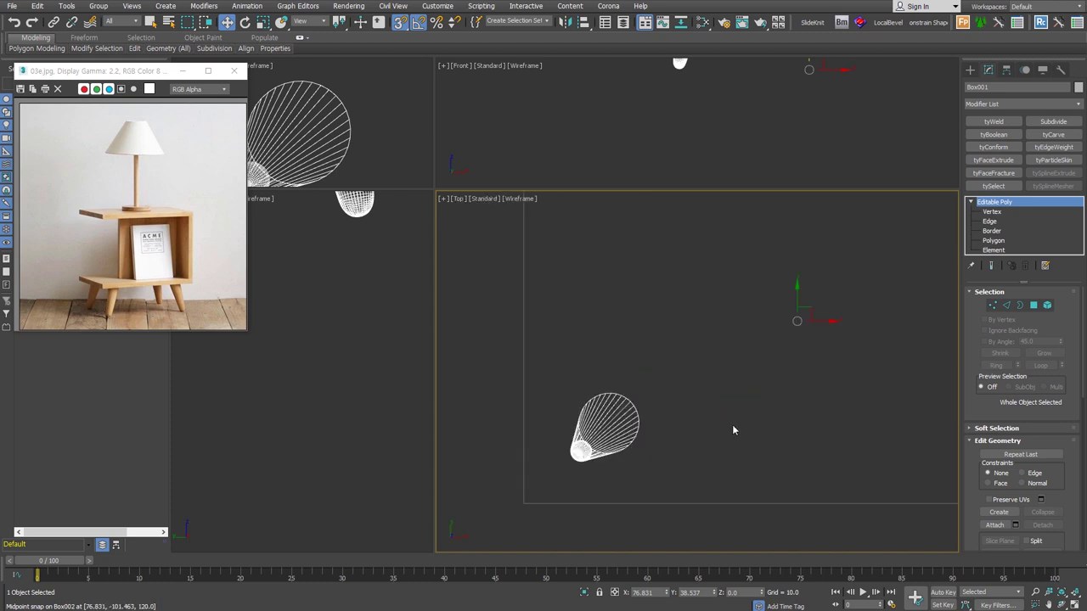
scroll(731, 427, down, 2)
middle_drag(732, 427, 677, 441)
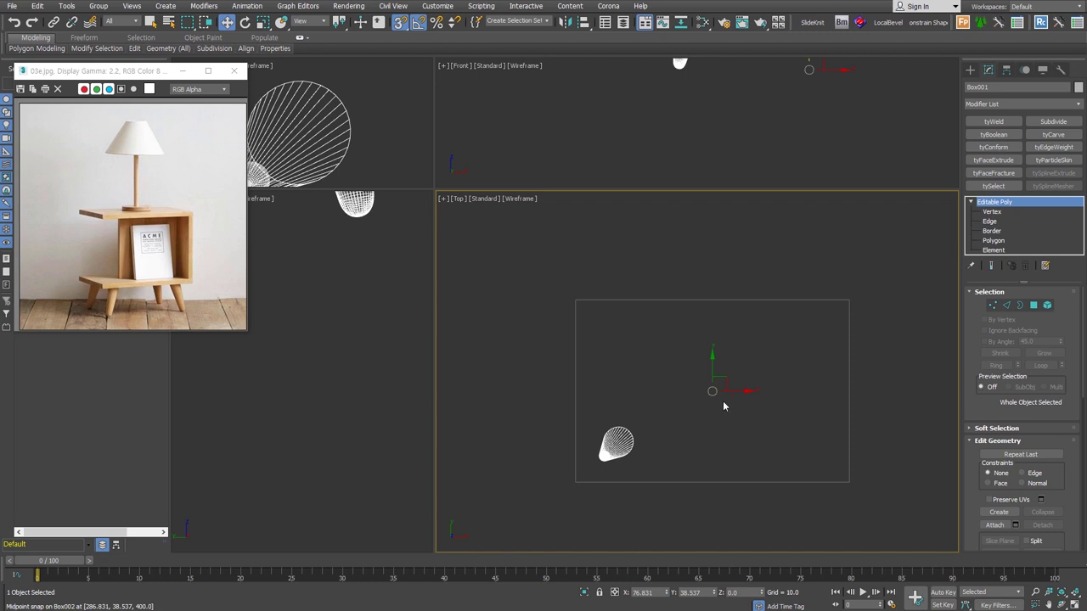
click(1023, 103)
scroll(1000, 300, down, 5)
click(1000, 301)
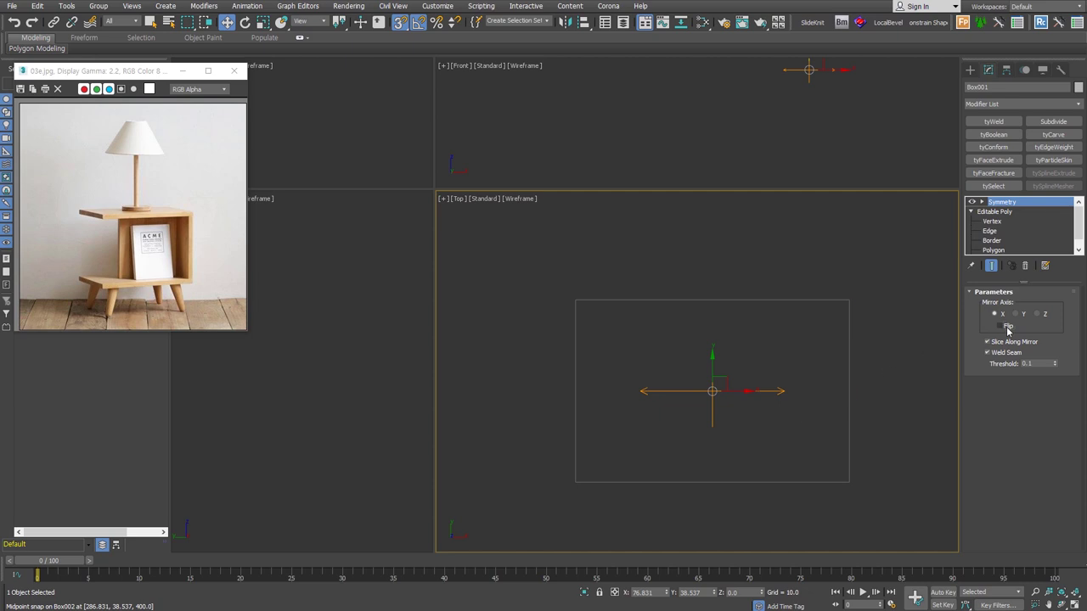
click(999, 326)
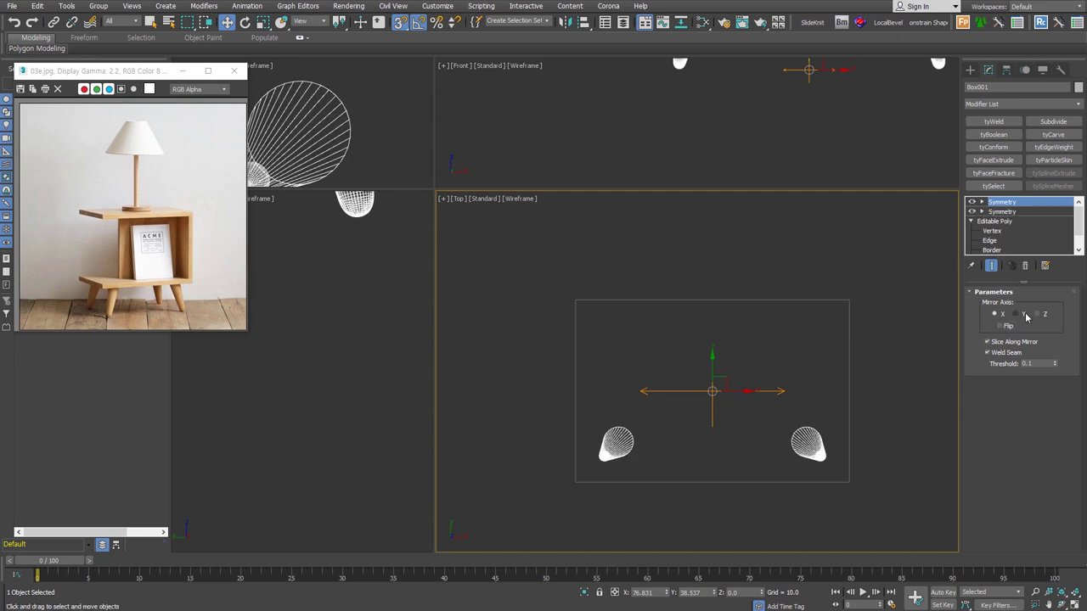
- Add a second flipped Symmetry across the other axis to get four legs
click(1014, 314)
click(999, 326)
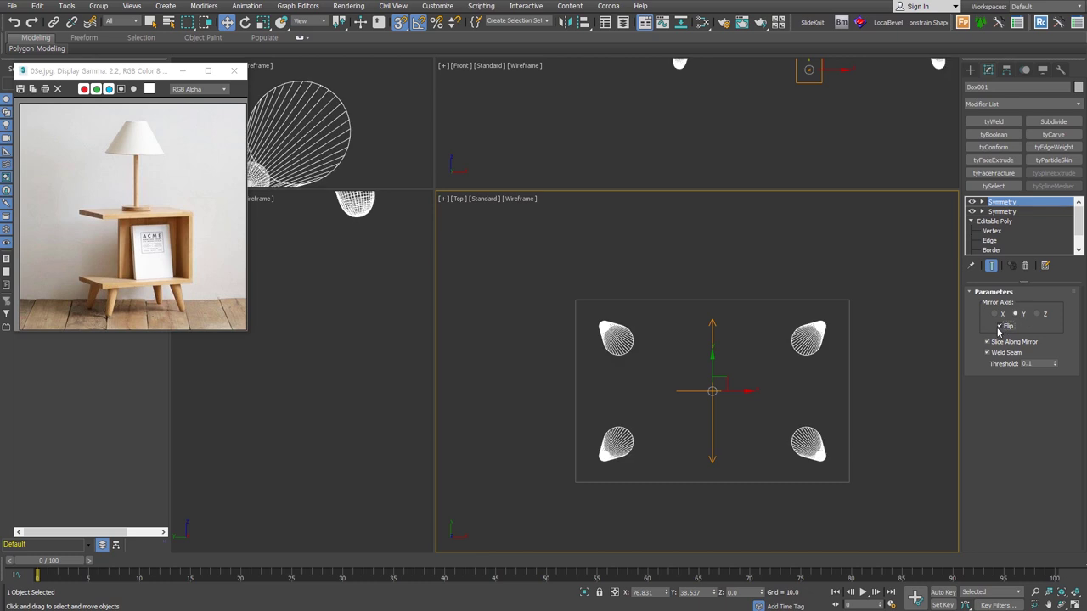
alt+middle_drag(764, 365, 795, 400)
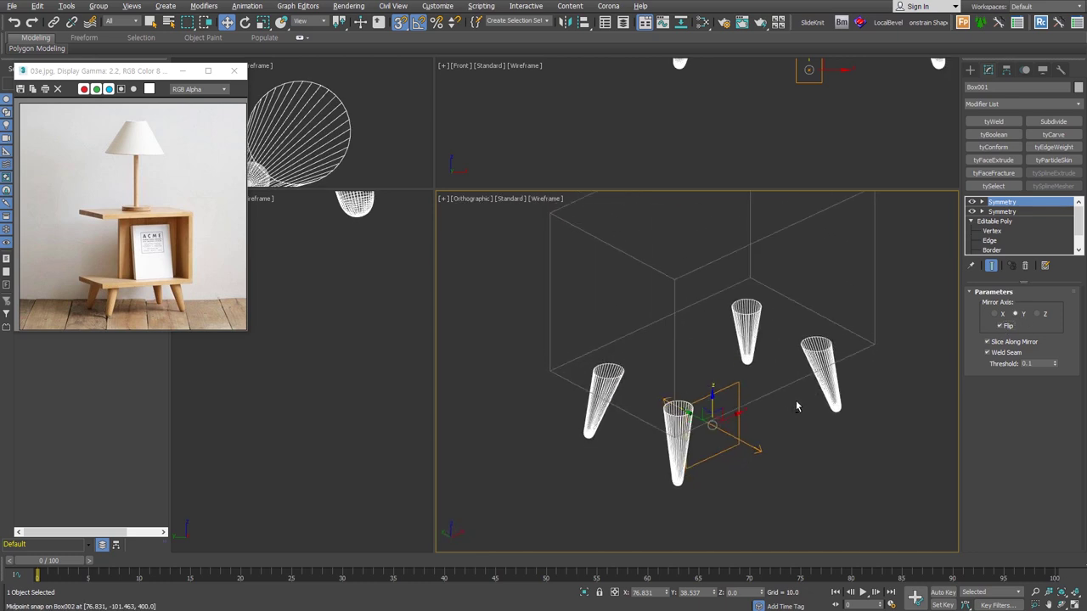
- Apply cylindrical UVW mapping to the legs
drag(1022, 258, 1023, 312)
click(994, 221)
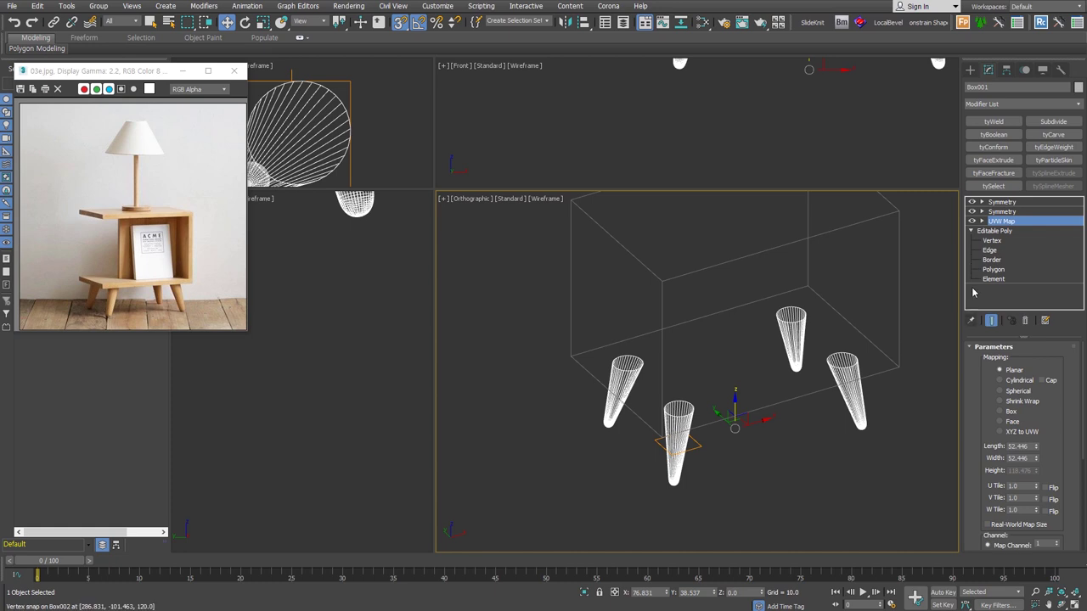
click(1024, 382)
alt+middle_drag(832, 416, 820, 473)
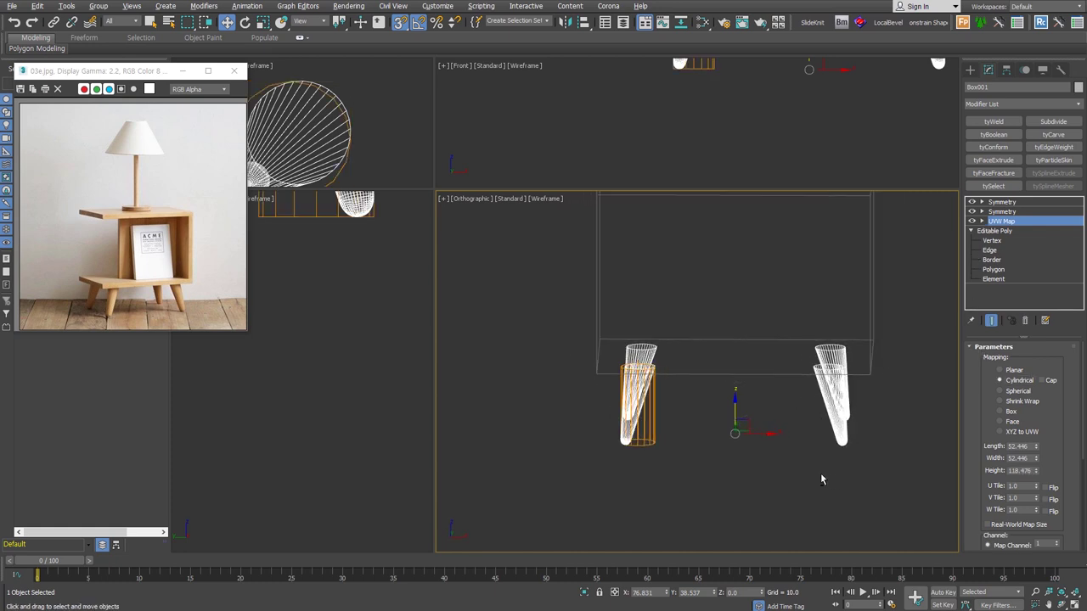
- Collapse the modifier stack into one Editable Poly and select the cabinet box
click(1014, 211)
click(1028, 202)
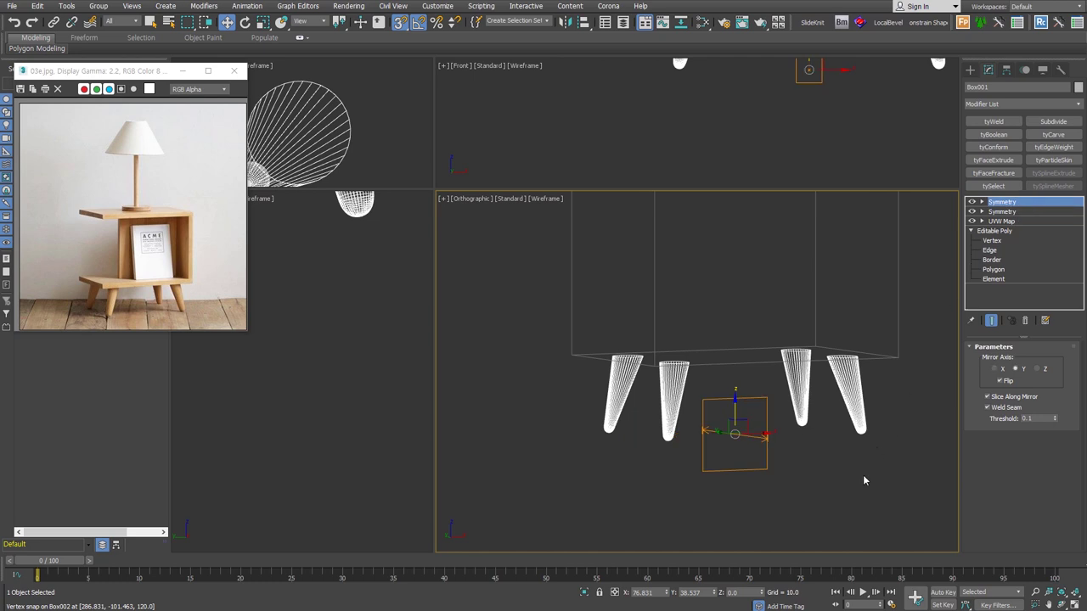
key(ctrl+shift+c)
alt+middle_drag(805, 477, 787, 496)
key(F3)
click(792, 387)
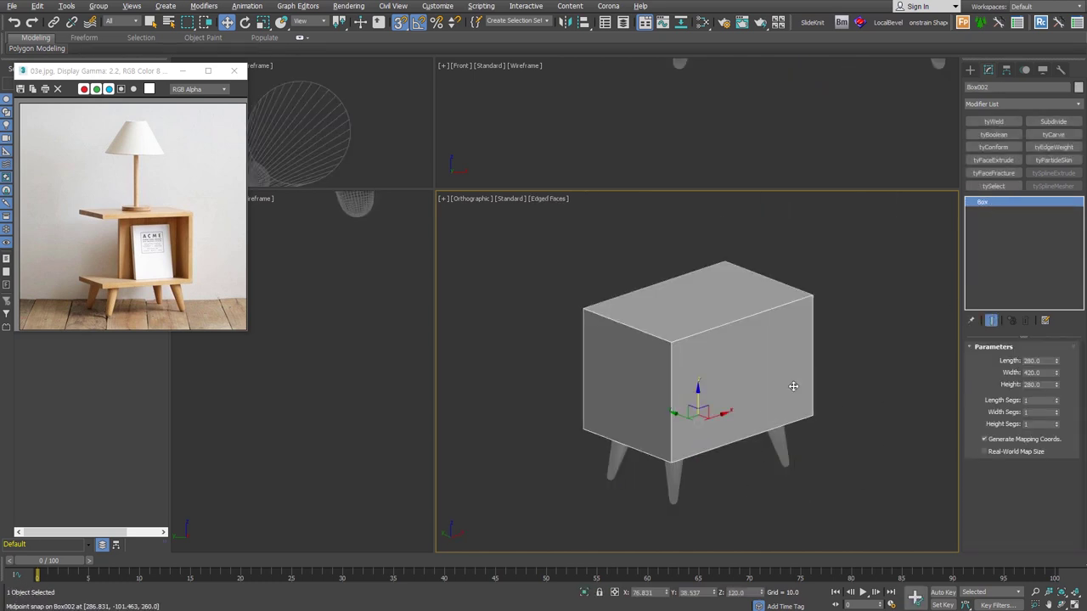
- Make Box002 see-through with Alt+X and convert it to an editable poly
key(alt+x)
middle_drag(792, 386, 796, 376)
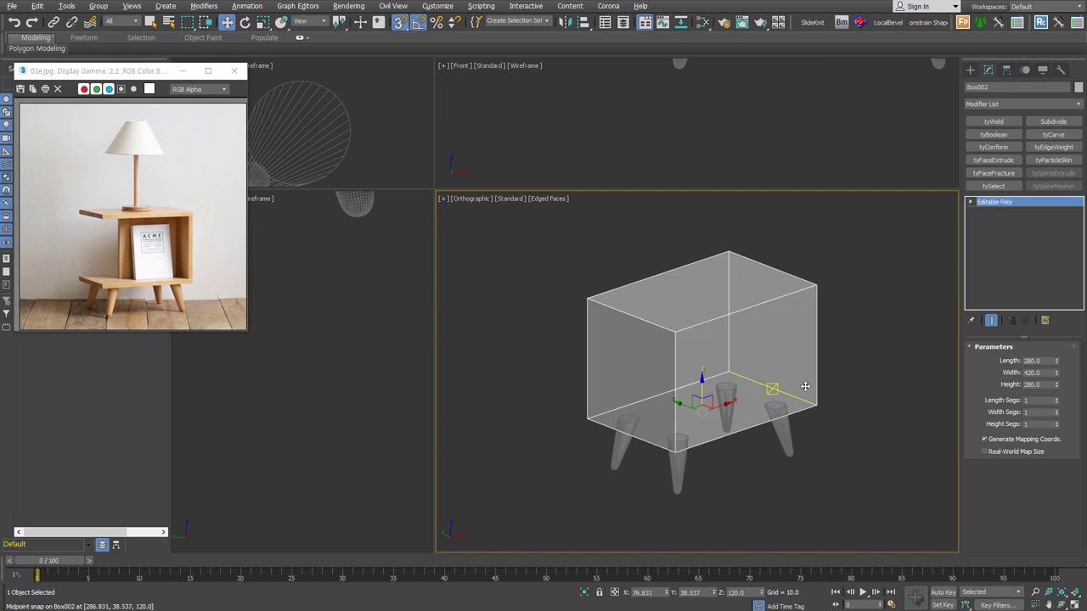
key(alt+c)
key(4)
- Grow a selection from the front polygon to five faces and detach them as Object001
click(769, 365)
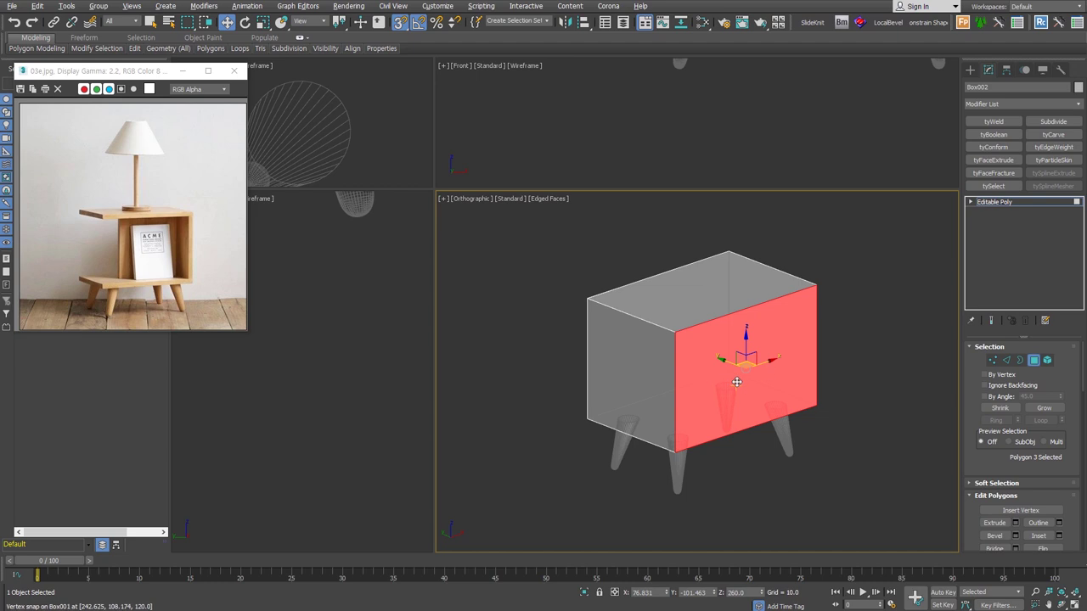
key(ctrl+Page_Up)
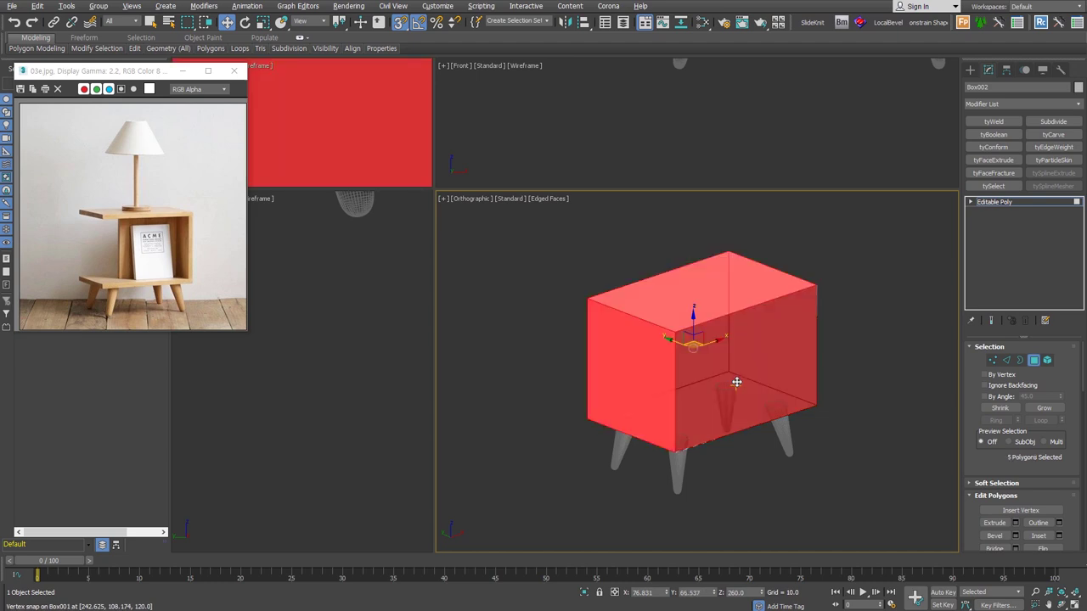
key(ctrl+d)
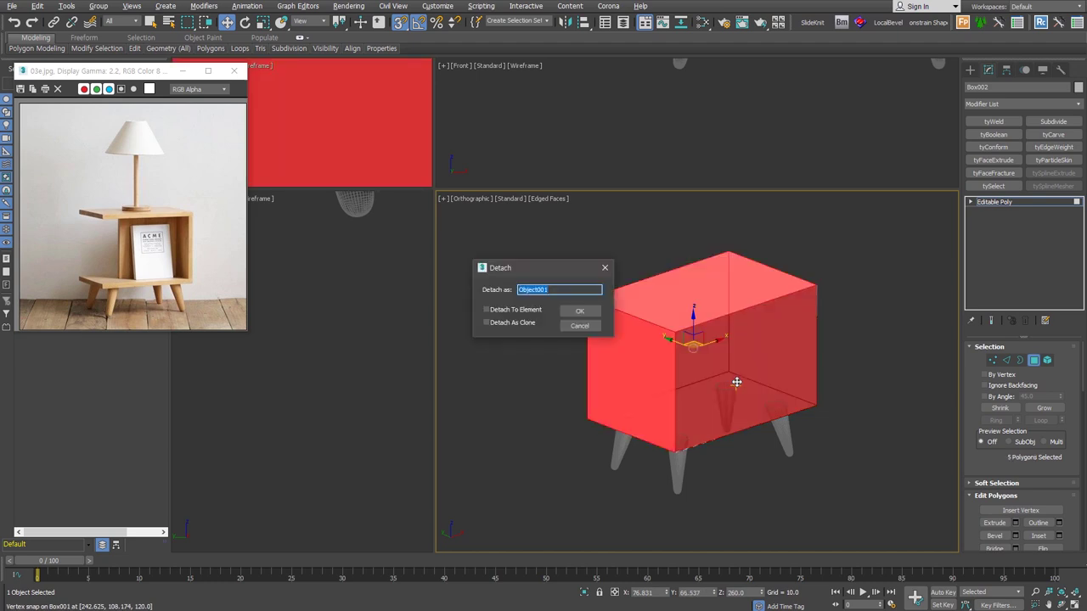
key(Return)
alt+middle_drag(735, 382, 662, 373)
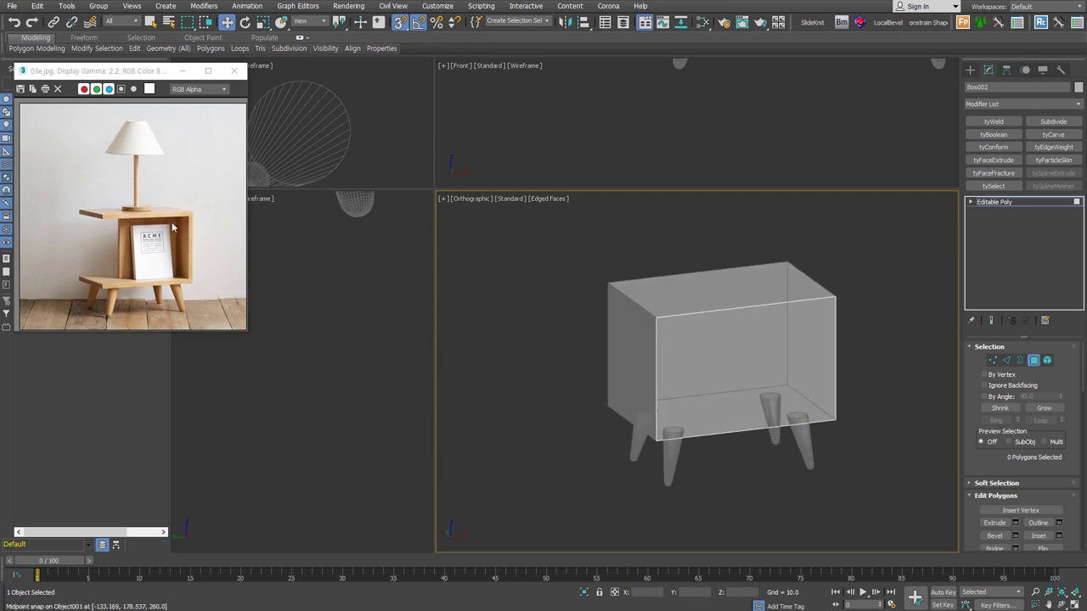
middle_drag(814, 429, 795, 417)
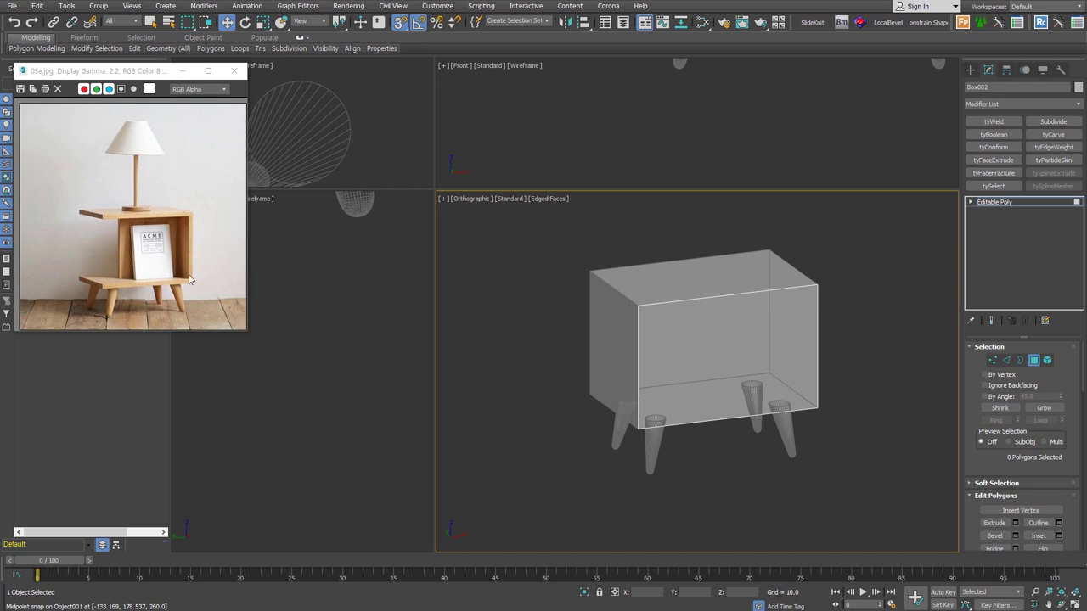
- Chamfer the box's top and bottom front edges
click(1006, 360)
click(745, 284)
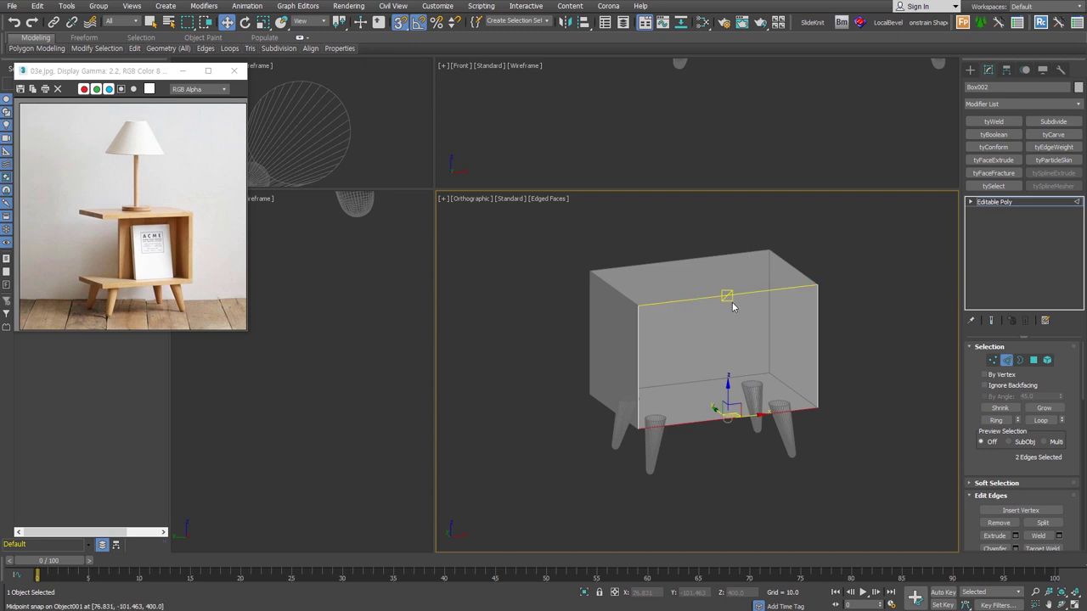
right_click(726, 332)
click(610, 405)
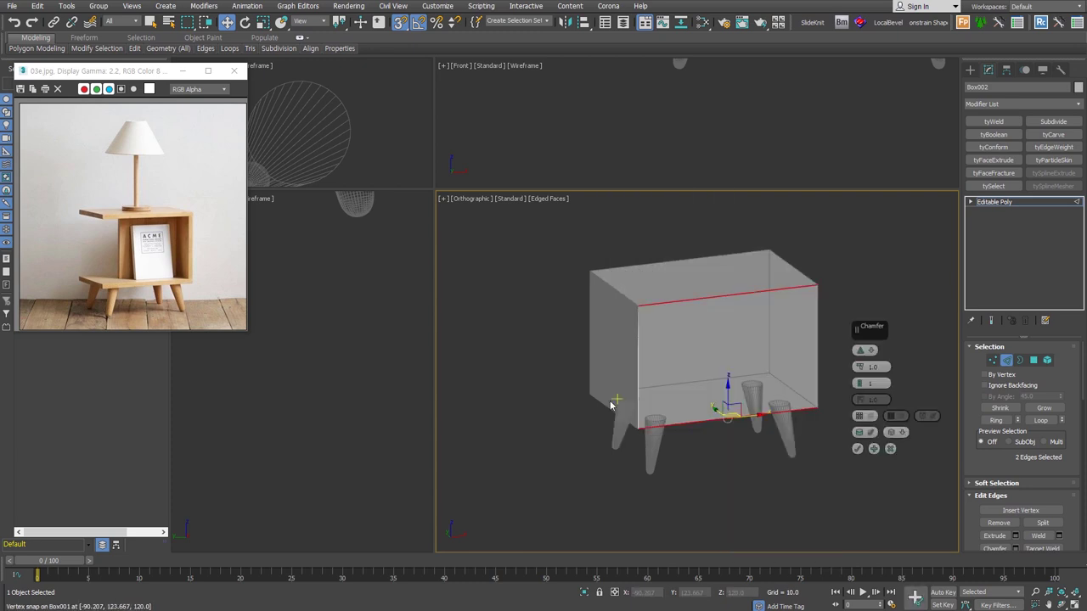
key(Return)
click(856, 448)
scroll(1027, 467, down, 1)
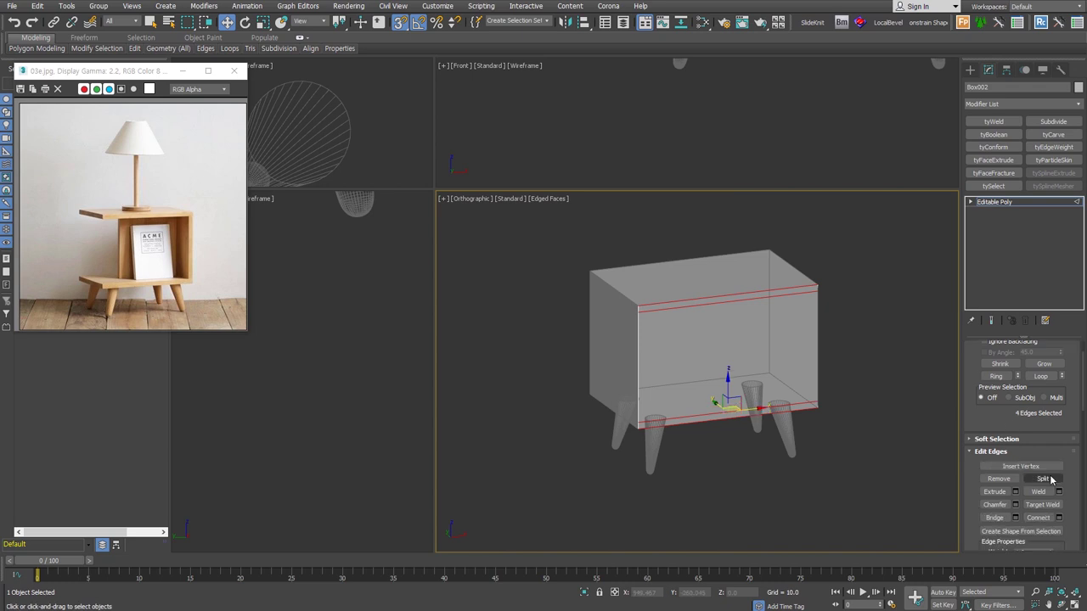
- Slide a vertical front edge toward the middle to split the front face
click(818, 327)
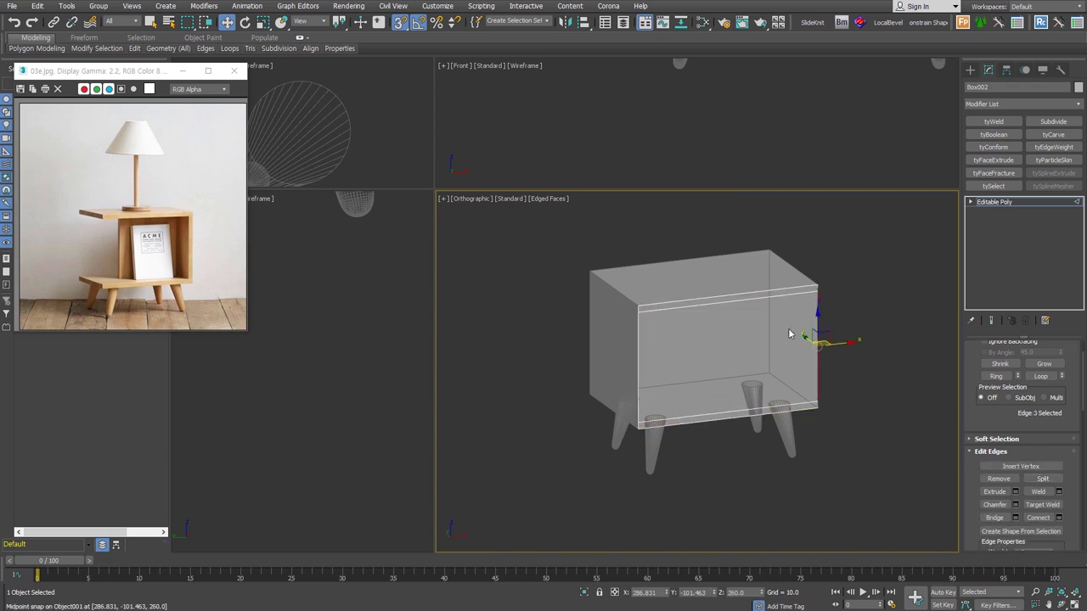
right_click(837, 347)
click(639, 360)
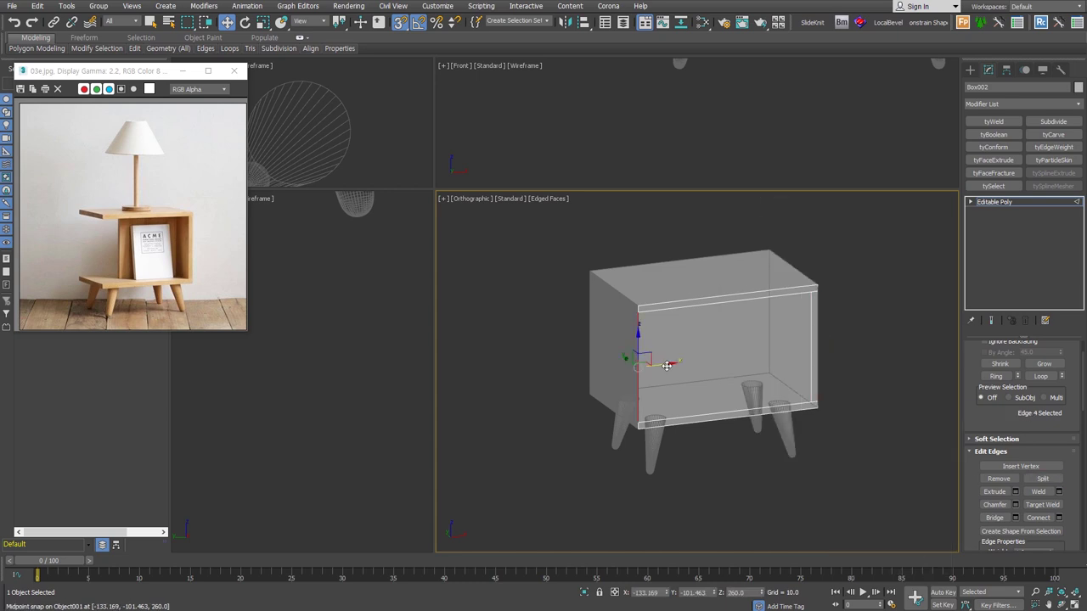
drag(668, 365, 729, 350)
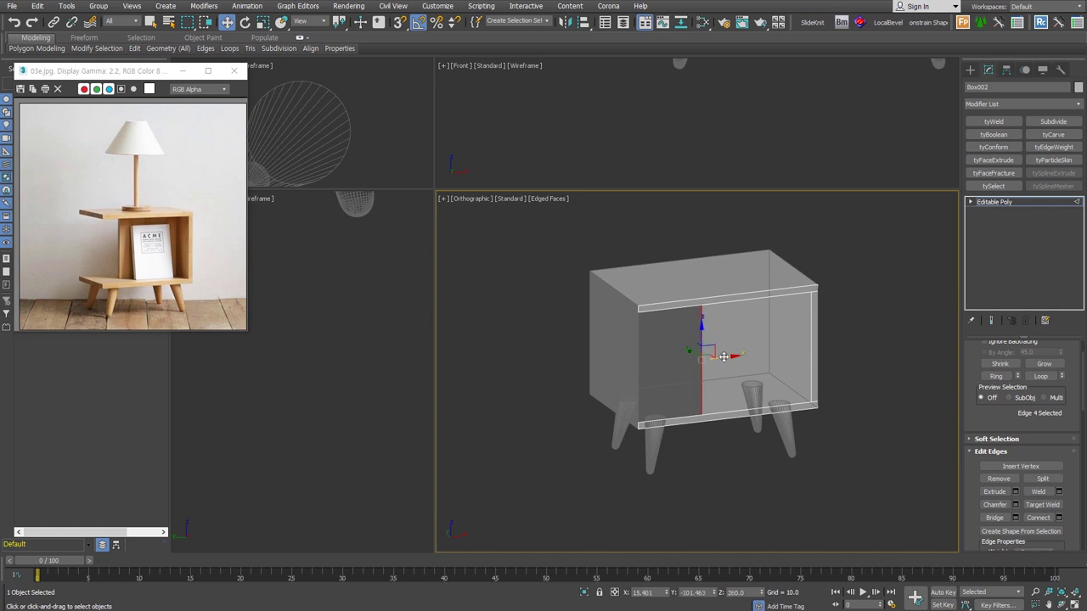
- Detach the right front polygon as Object002
key(4)
click(763, 348)
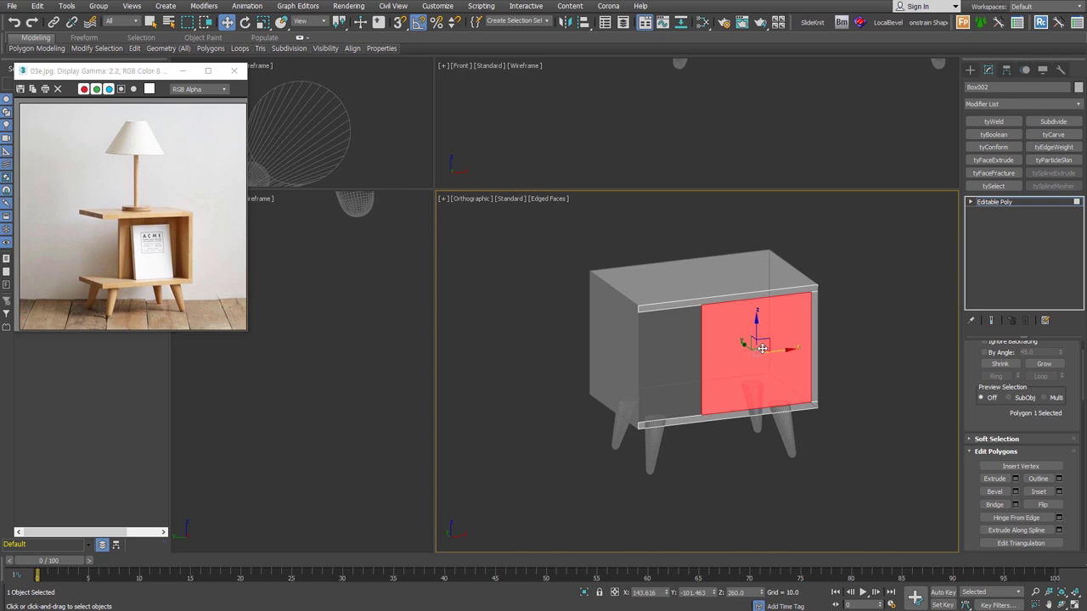
key(ctrl+d)
key(Return)
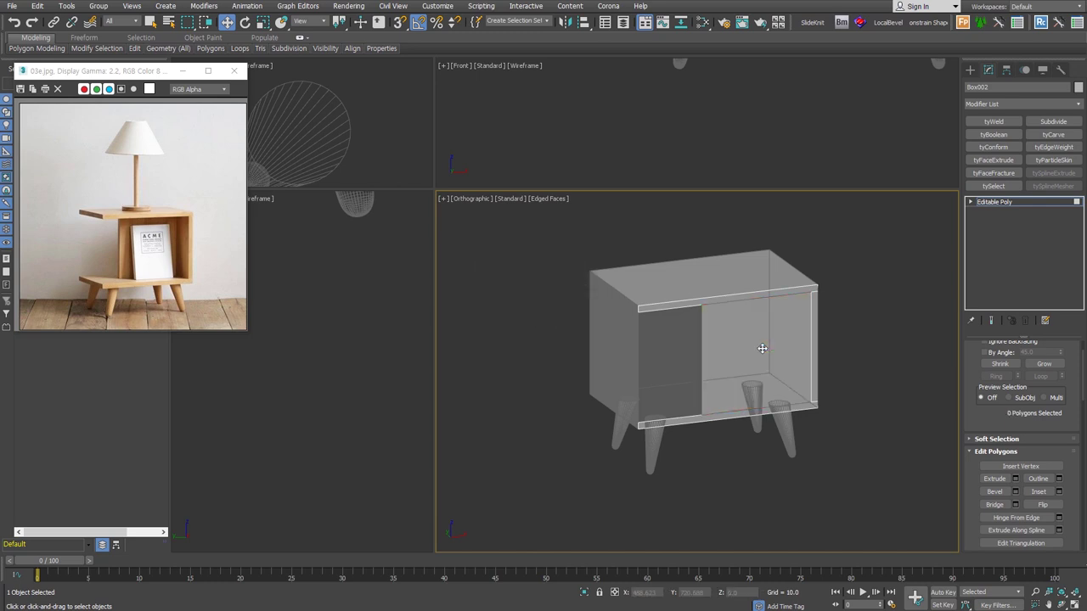
- Set the shell inner thickness to 280 and delete the detached left side panel
key(Return)
text(280)
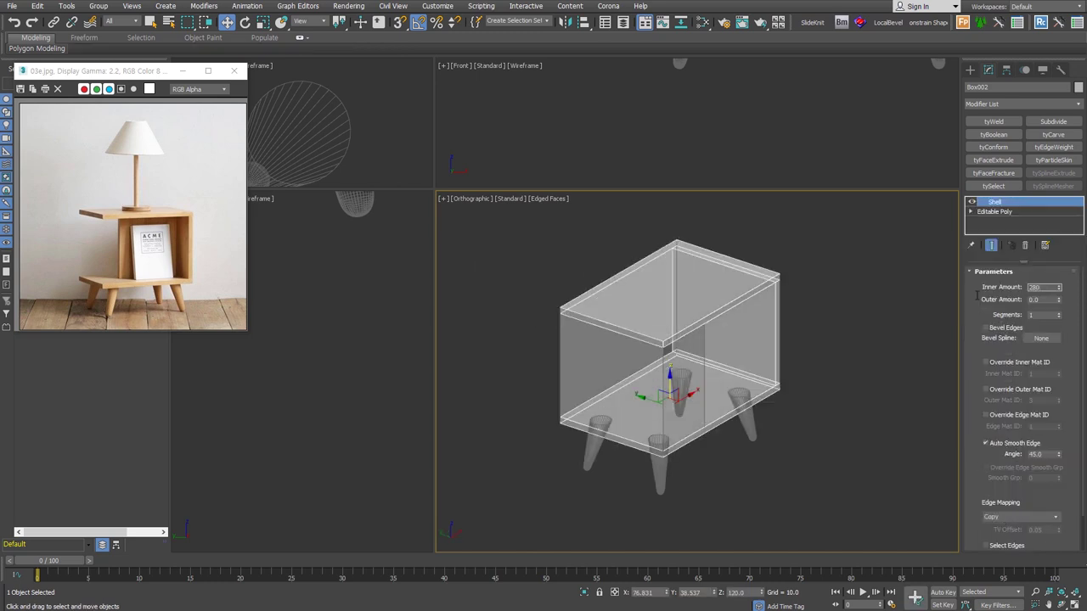
key(ctrl+z)
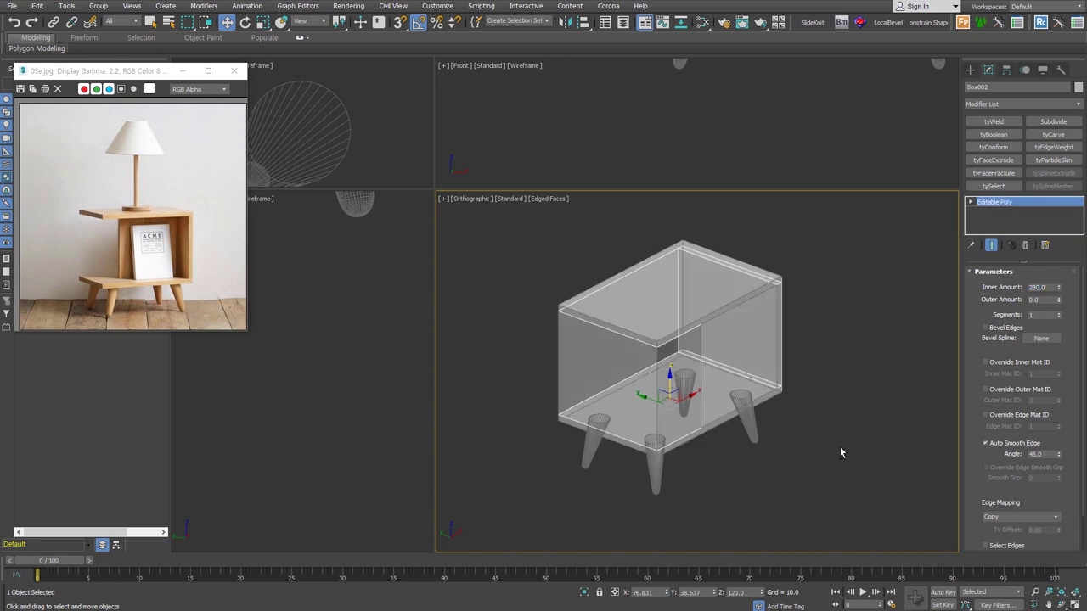
click(569, 368)
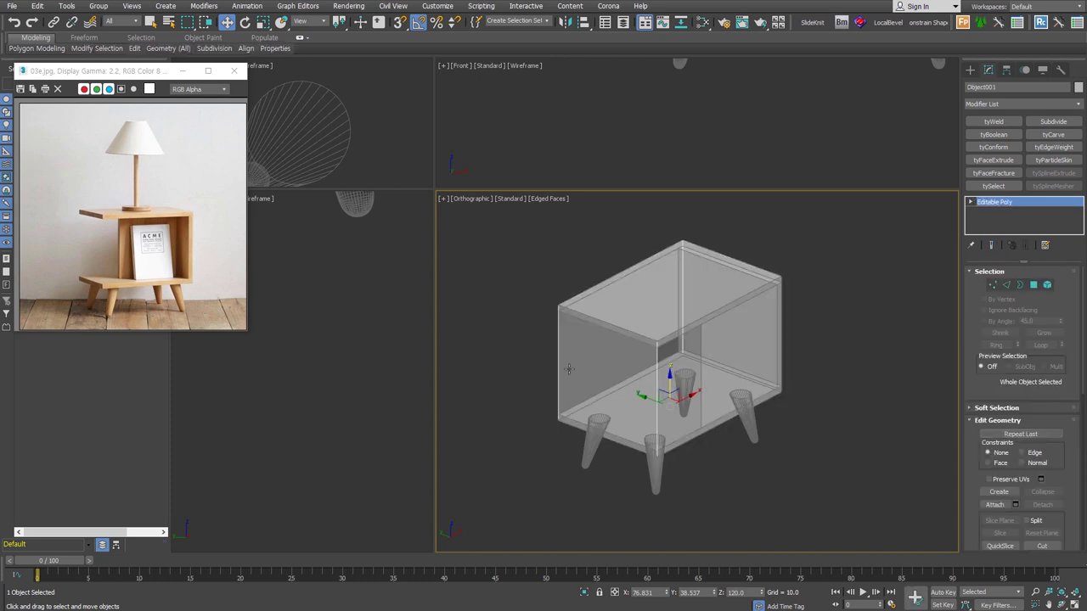
key(Delete)
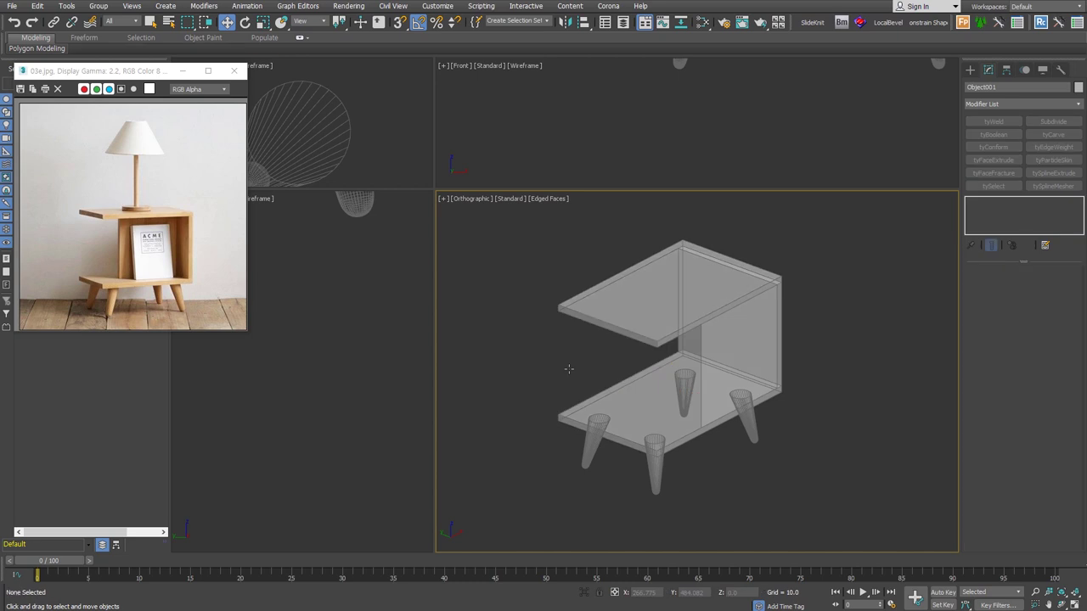
click(759, 412)
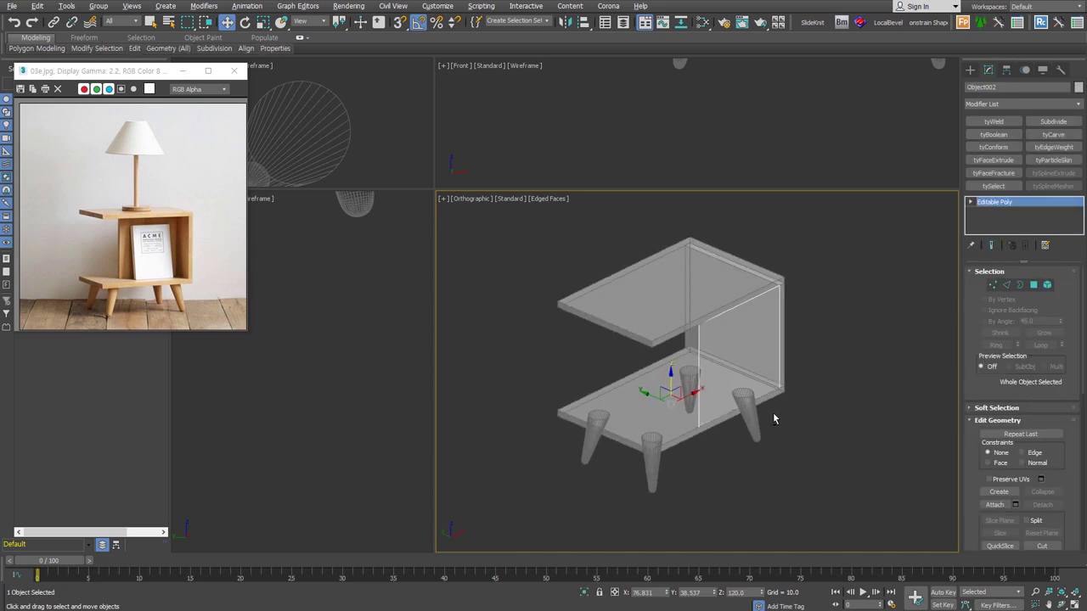
- Centre the panel's pivot on the object using Affect Pivot Only
click(1005, 71)
click(1021, 147)
click(1016, 208)
click(970, 70)
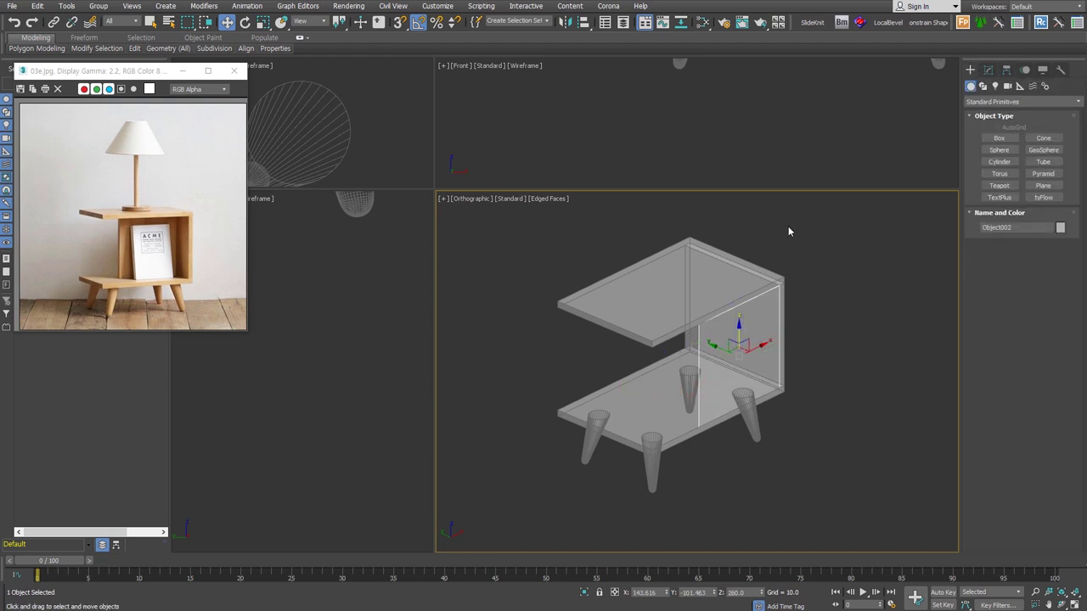
- With snaps on, move the panel to the table's midpoint and give it thickness
key(s)
drag(728, 342, 607, 328)
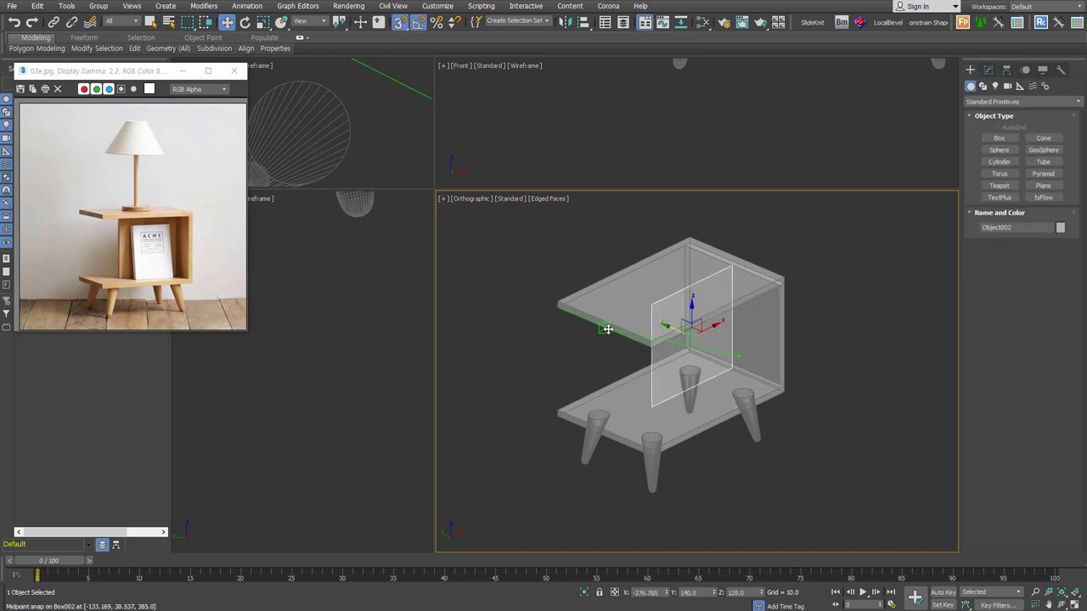
mouse_move(718, 451)
alt+middle_down()
mouse_move(767, 507)
mouse_move(740, 451)
alt+middle_up()
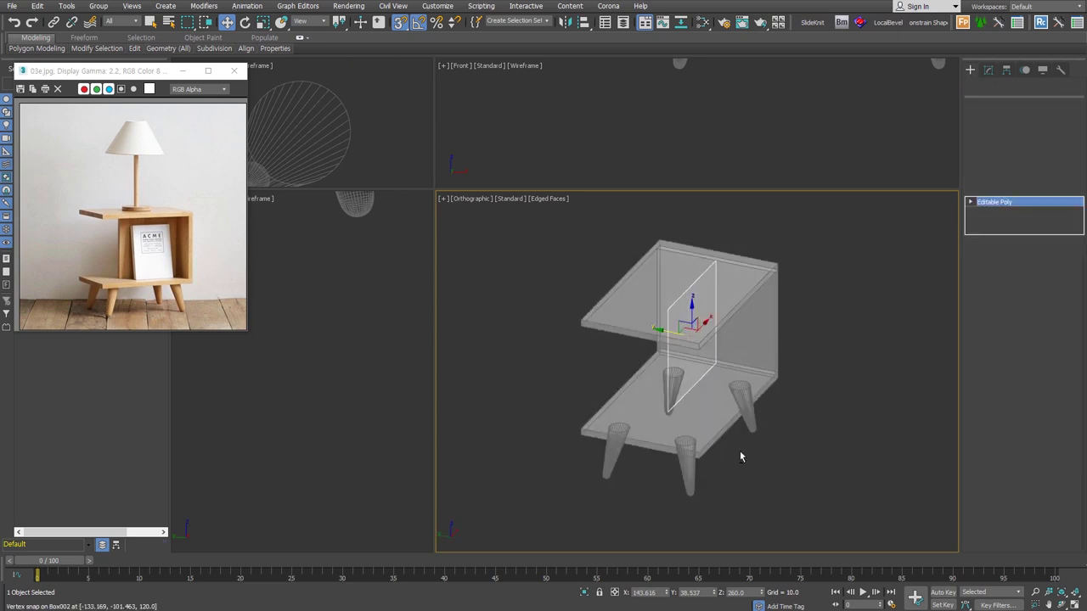
key(alt+s)
- Select the top and bottom slab elements of the table
key(Tab)
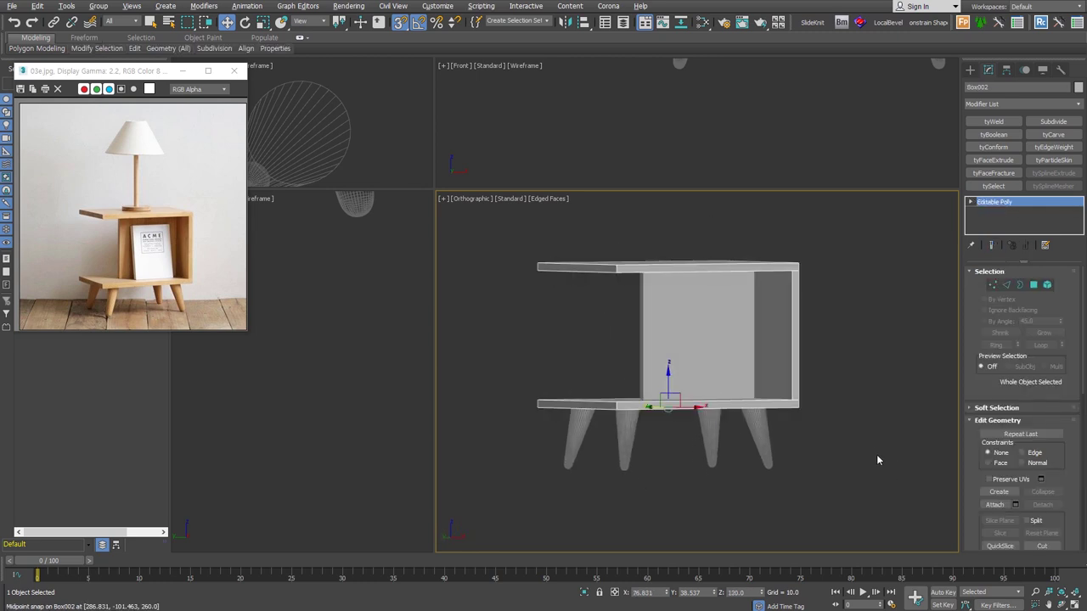
mouse_move(857, 415)
alt+middle_down()
mouse_move(766, 379)
mouse_move(730, 340)
alt+middle_up()
key(5)
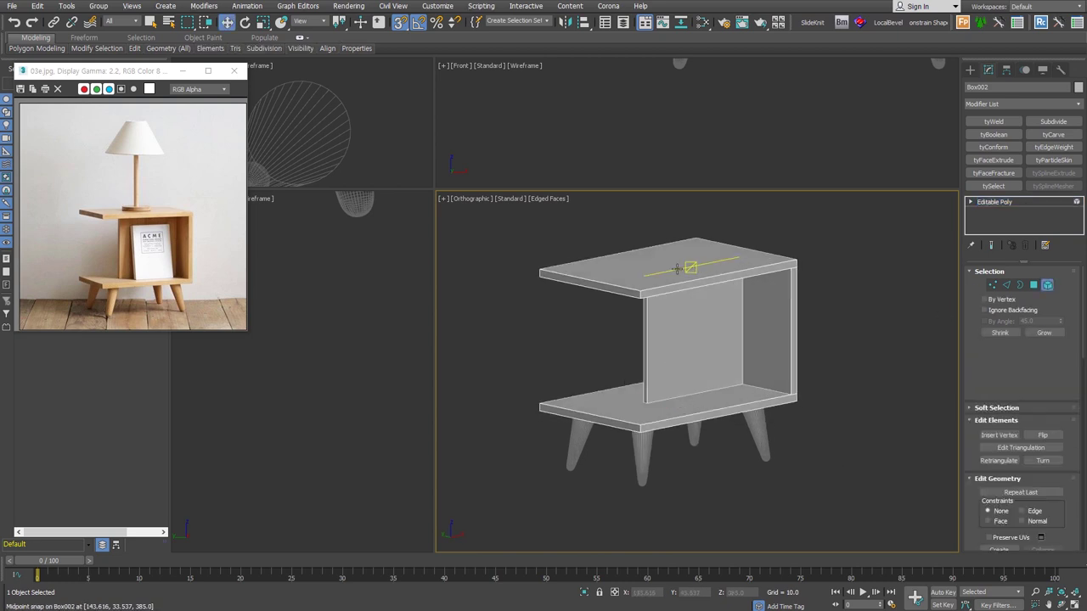
click(677, 268)
ctrl+click(701, 406)
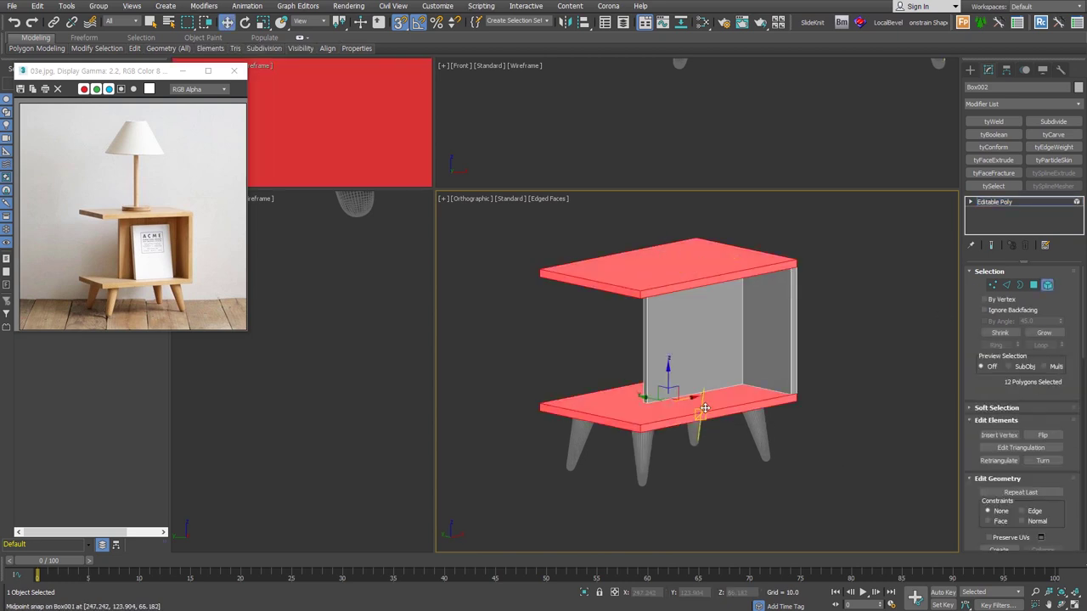
alt+middle_drag(846, 364, 836, 387)
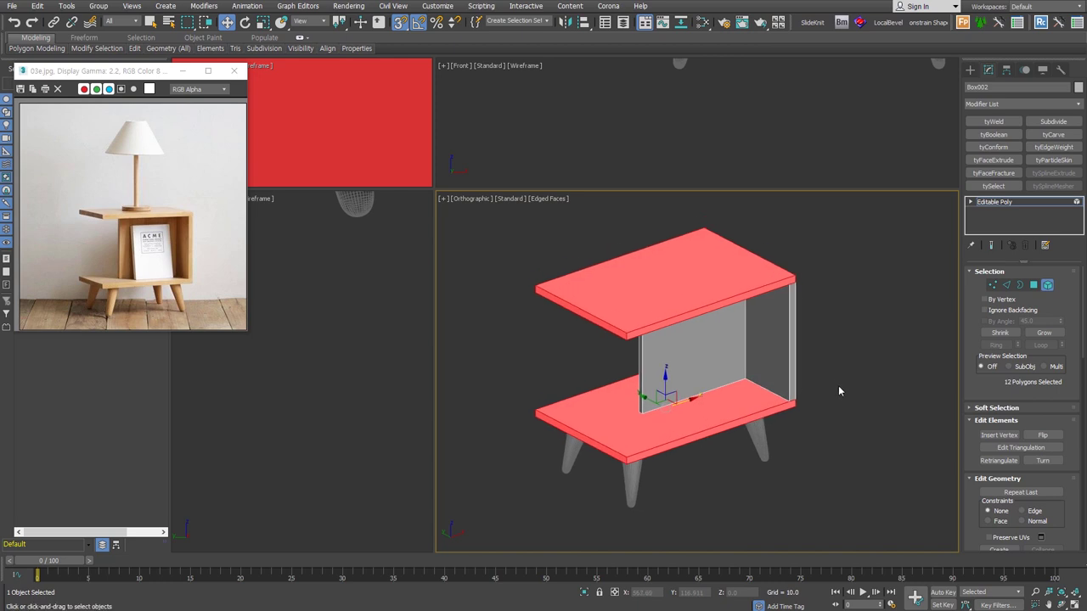
- Add a Box-mapped UVW Map with length, width and height of 500
click(1023, 104)
key(u)
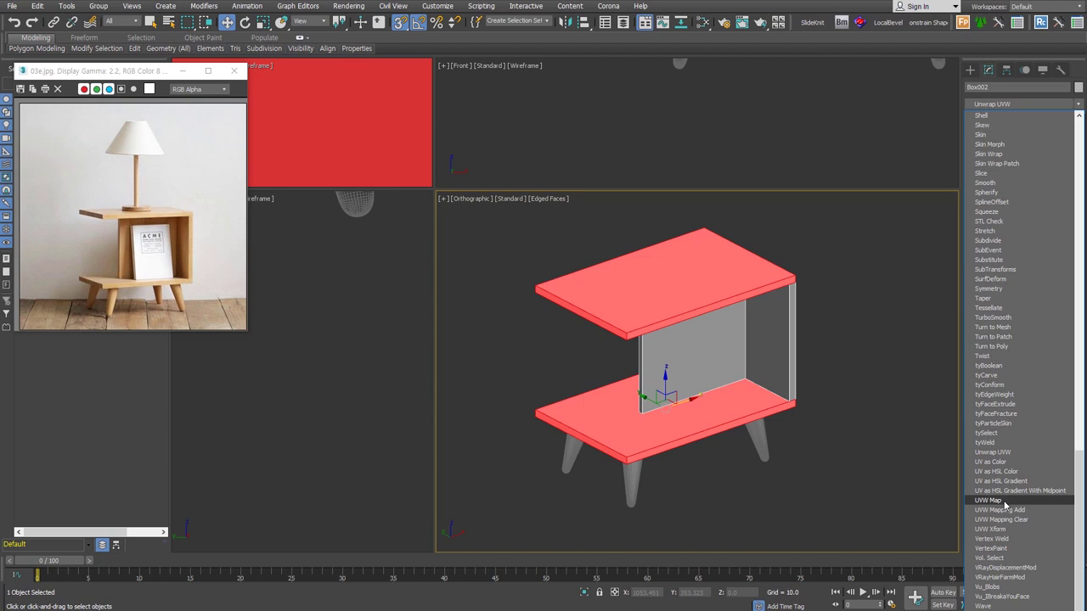
click(1005, 501)
click(1010, 338)
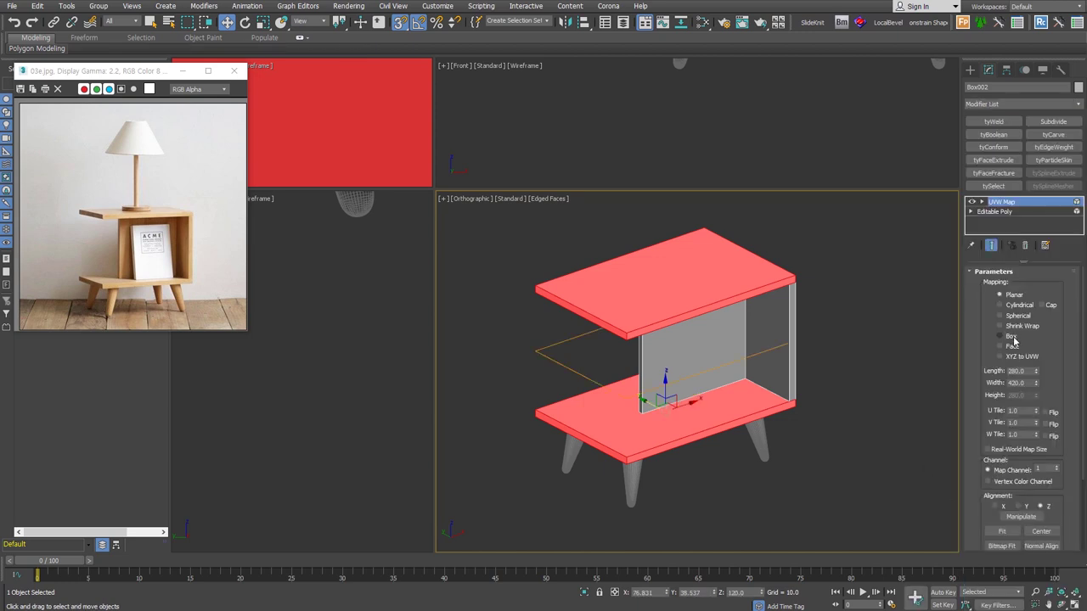
double_click(1027, 371)
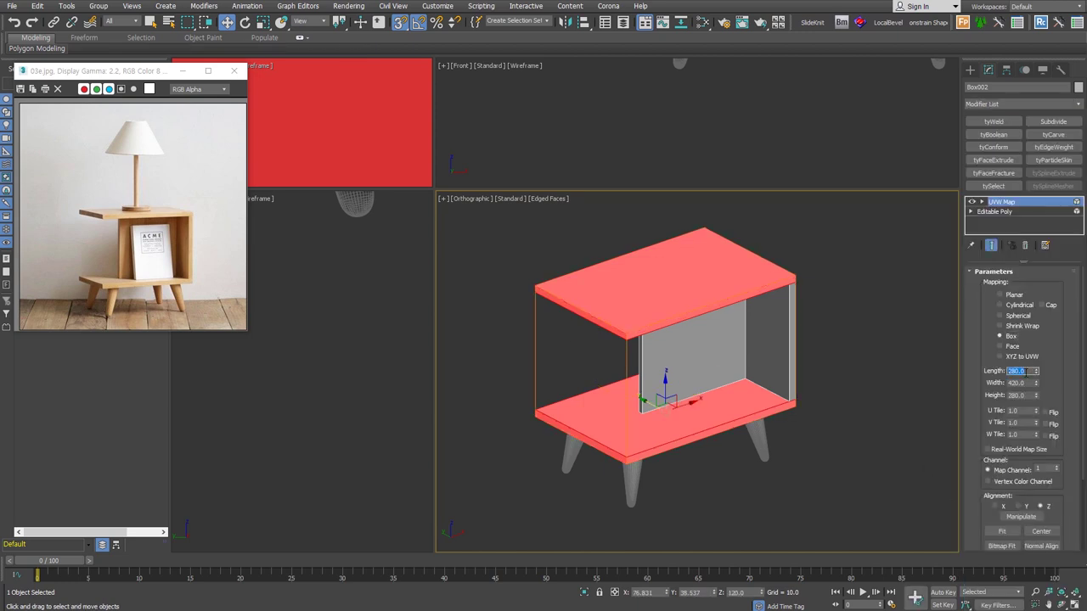
text(500)
key(Tab)
text(500)
key(Tab)
text(50)
key(Tab)
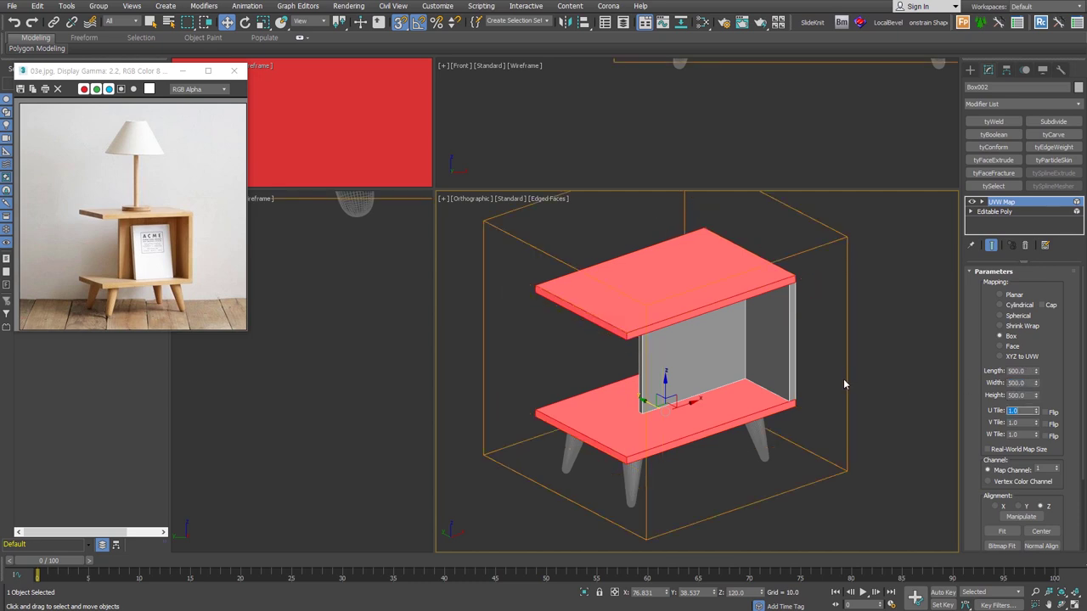
key(Return)
- In the Slate Material Editor, create a VRayMtl and a Bitmap loaded with arrow.JPG
click(703, 26)
drag(360, 214, 364, 213)
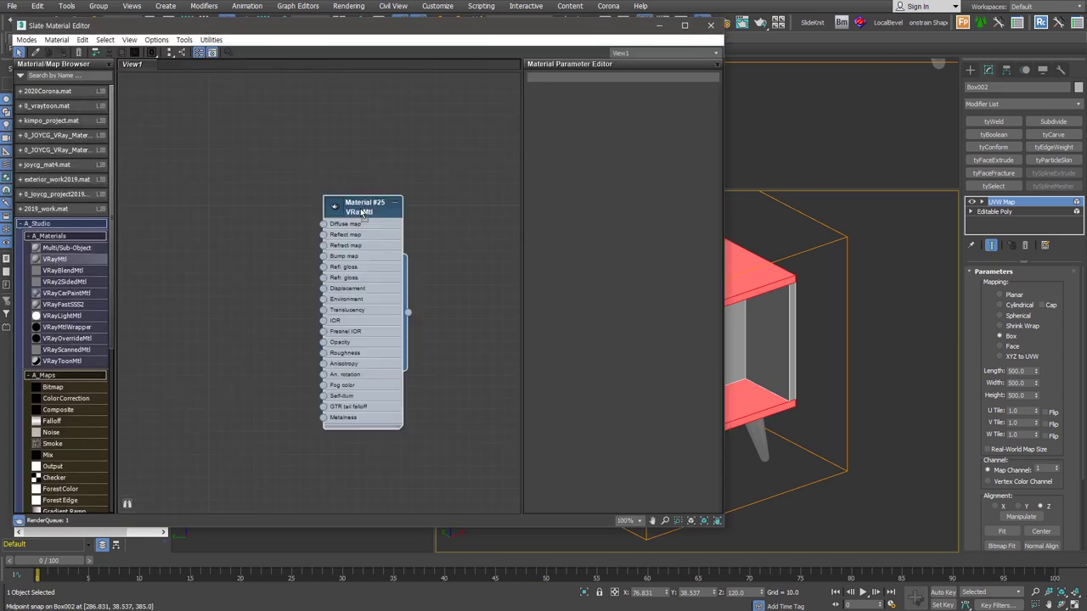
drag(71, 388, 254, 271)
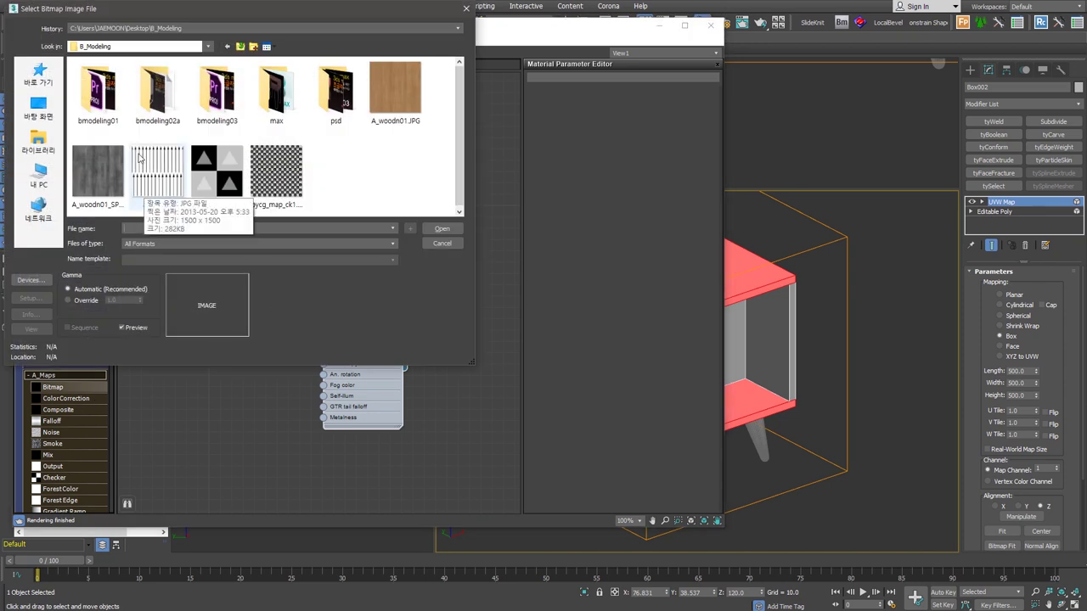
click(150, 176)
click(149, 176)
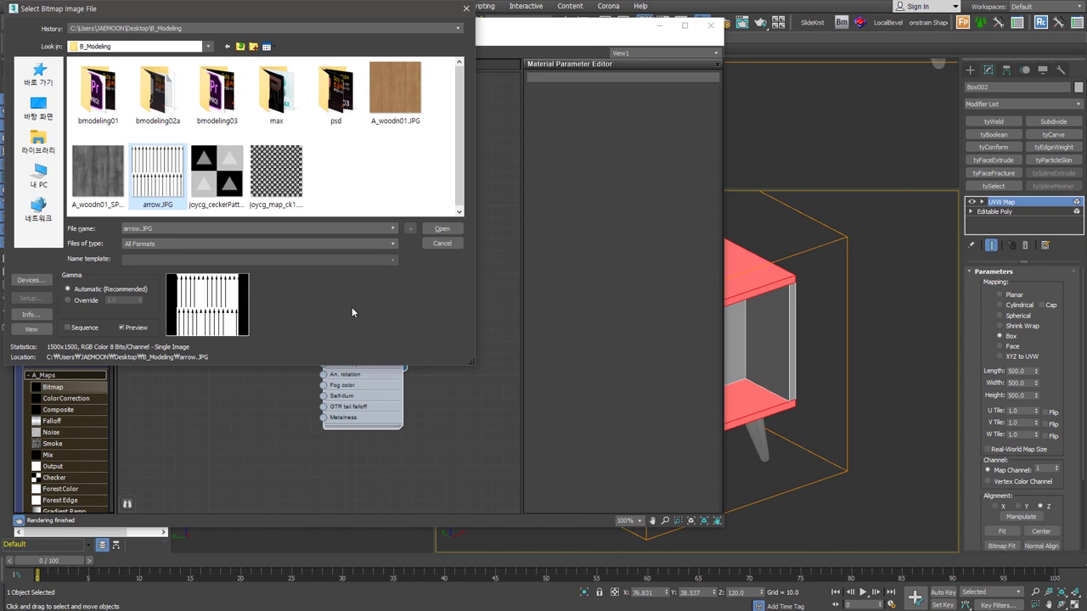
click(437, 230)
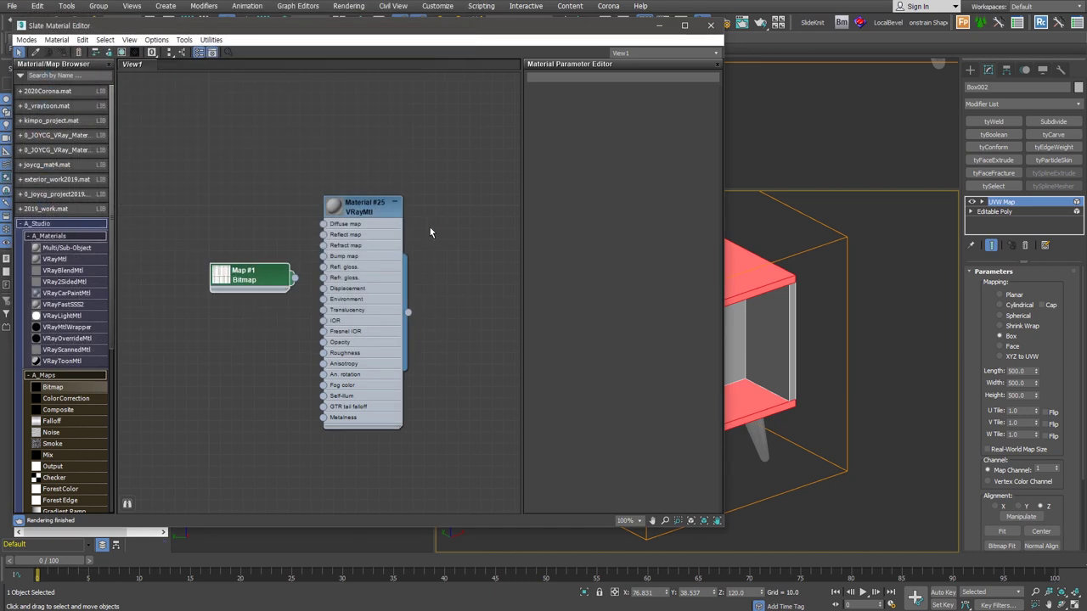
- Wire the bitmap into the Diffuse map and show the material in the viewport
drag(272, 259, 324, 224)
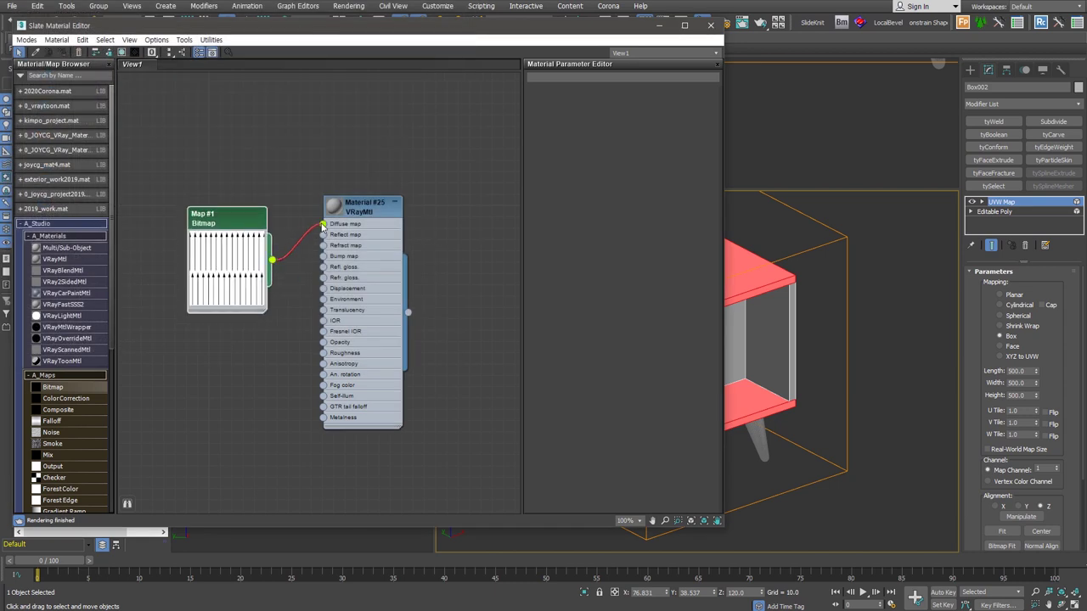
click(336, 207)
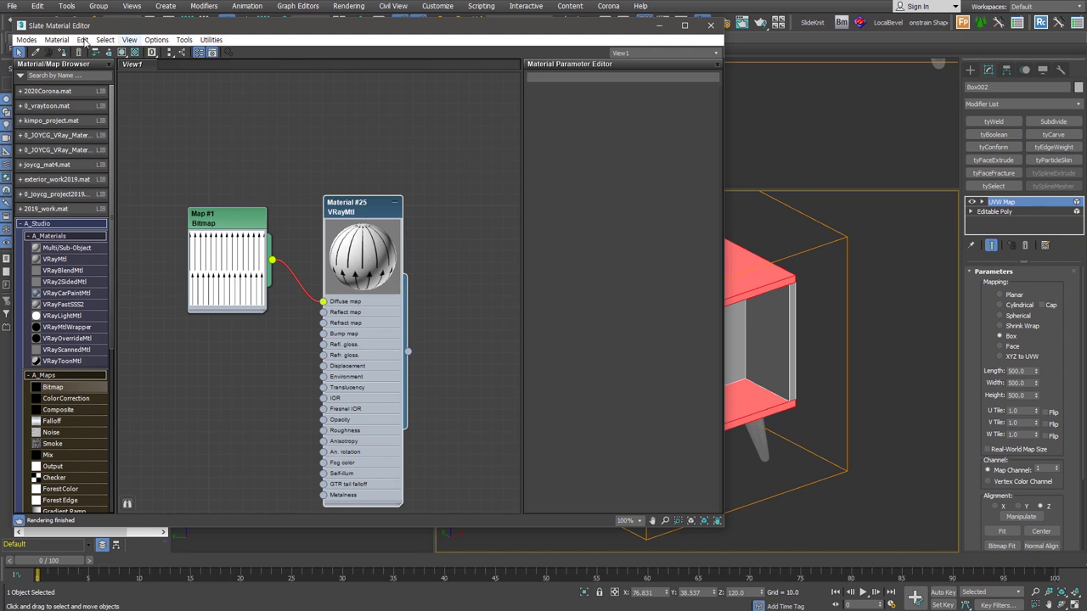
click(61, 53)
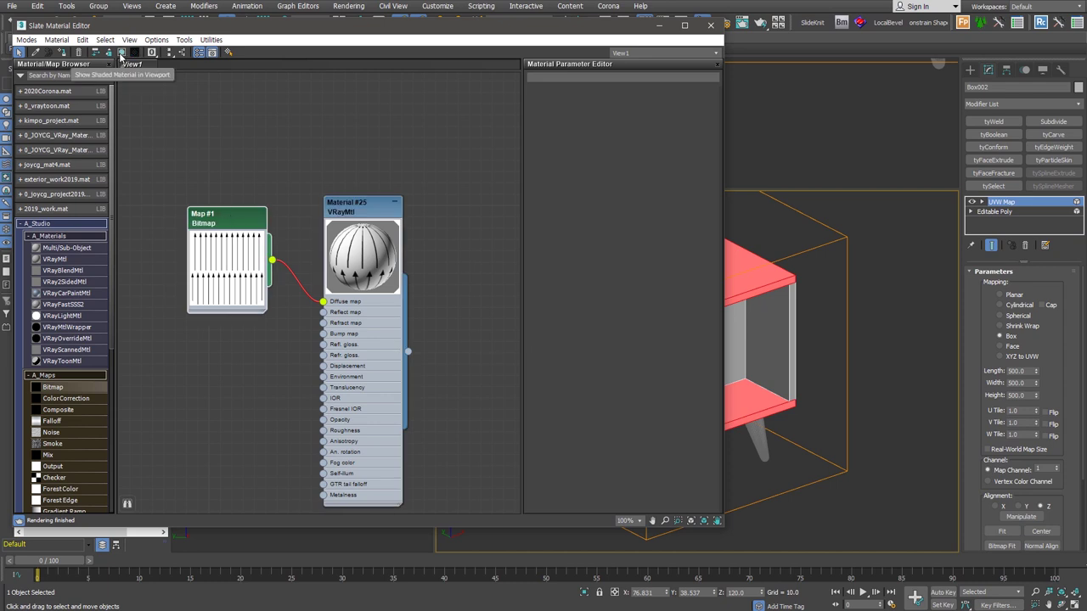
click(121, 52)
key(m)
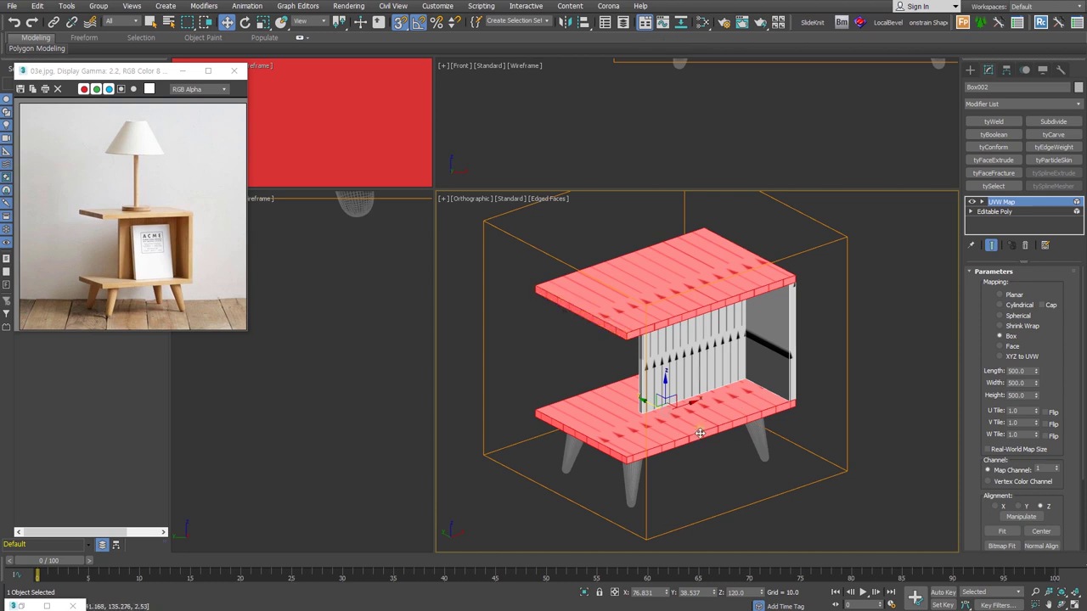
- Raise the UVW Map gizmo to Z 280
click(981, 201)
click(1015, 212)
text(280)
key(Return)
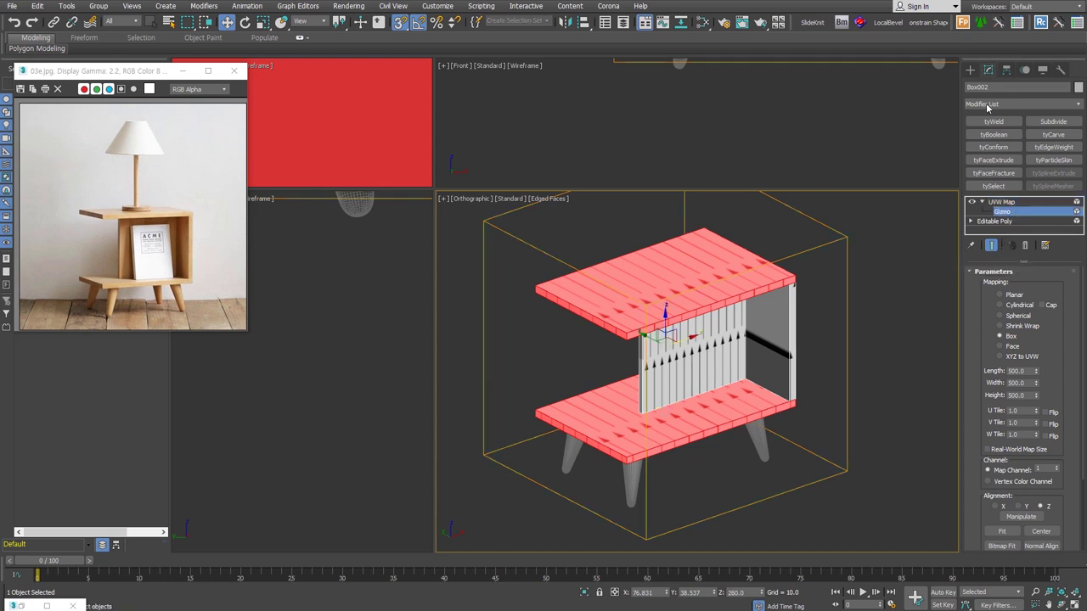
right_click(986, 106)
click(1018, 126)
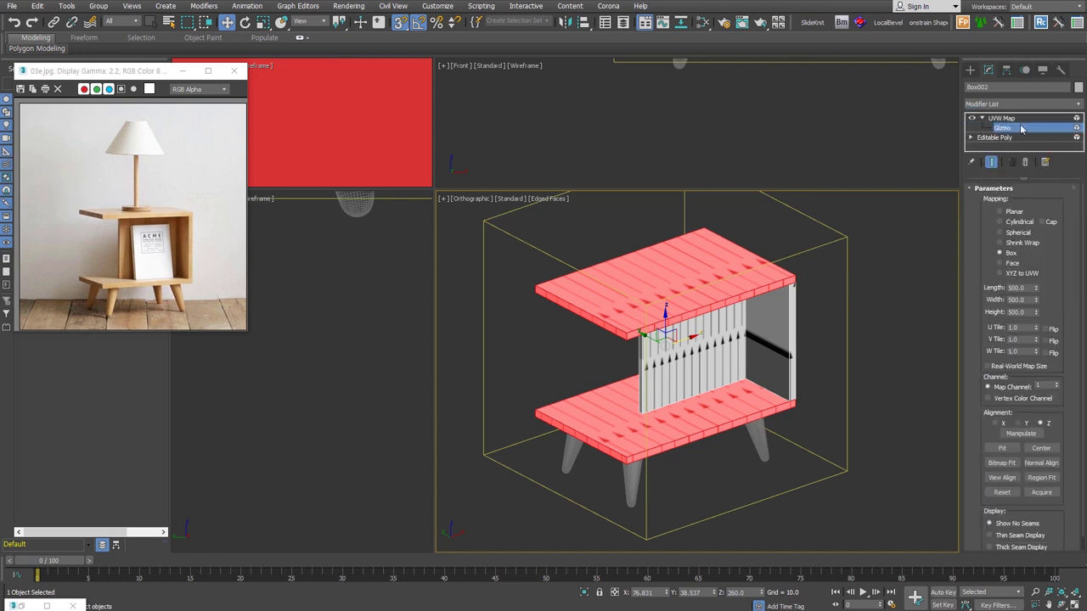
- Rotate the mapping gizmo slightly around the vertical axis
right_click(675, 335)
click(704, 351)
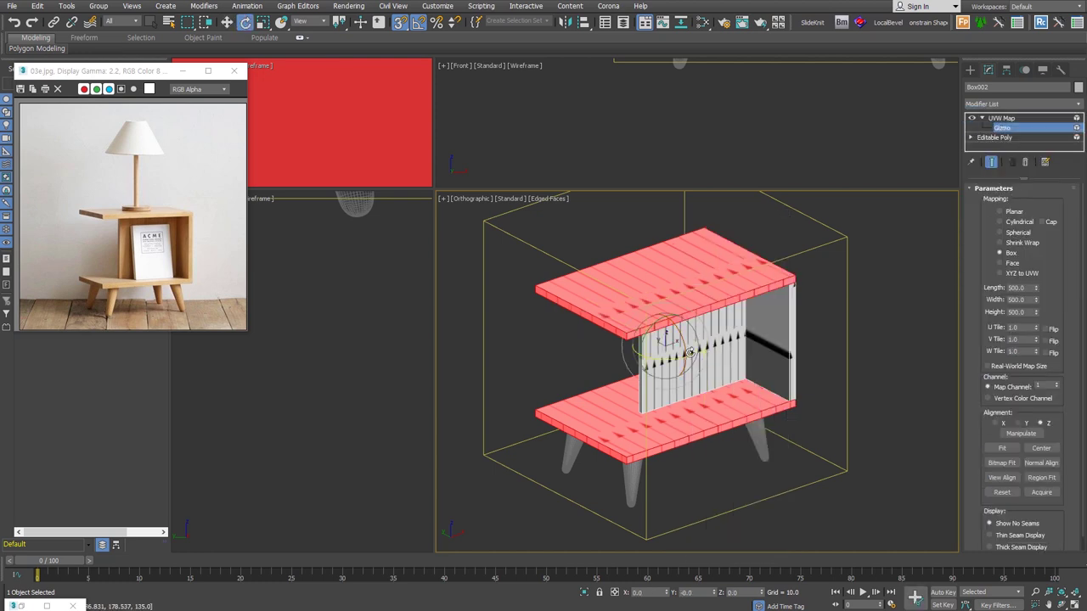
drag(666, 359, 614, 360)
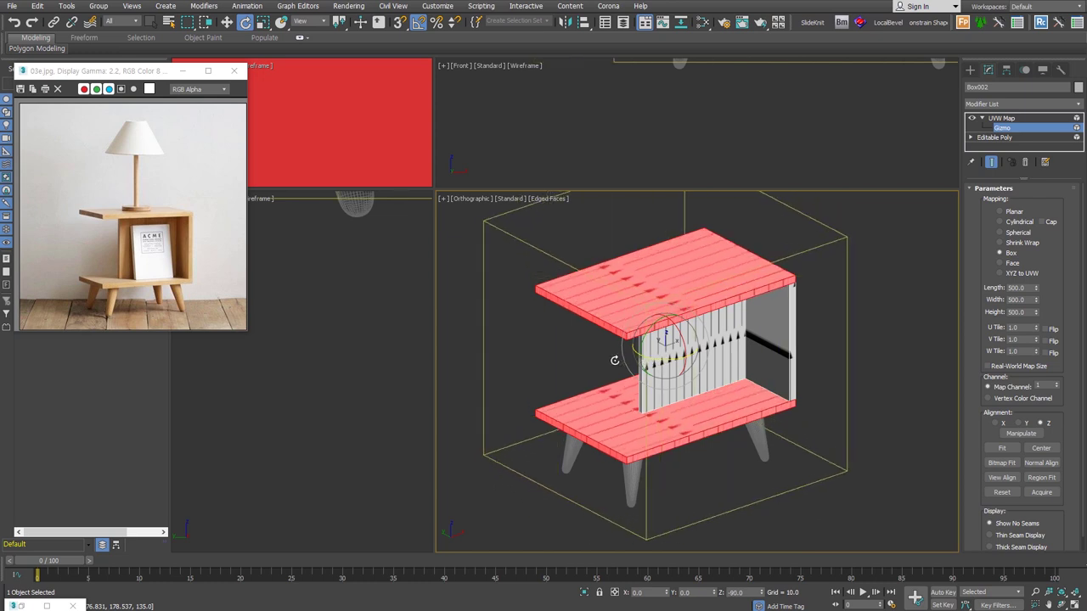
scroll(649, 343, up, 3)
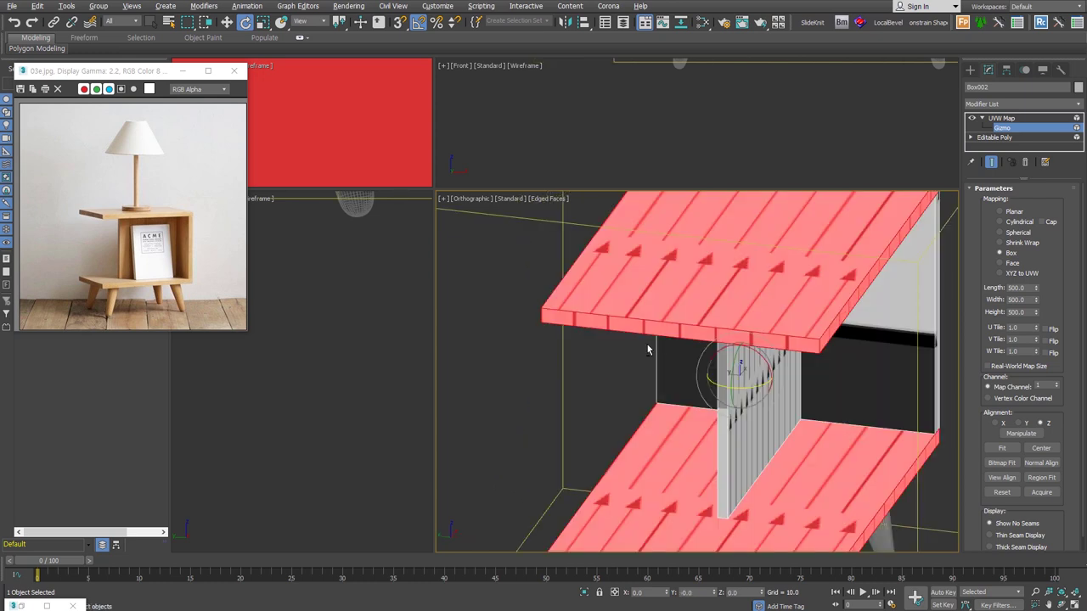
mouse_move(649, 343)
alt+middle_down()
mouse_move(741, 412)
mouse_move(698, 408)
alt+middle_up()
scroll(656, 343, down, 3)
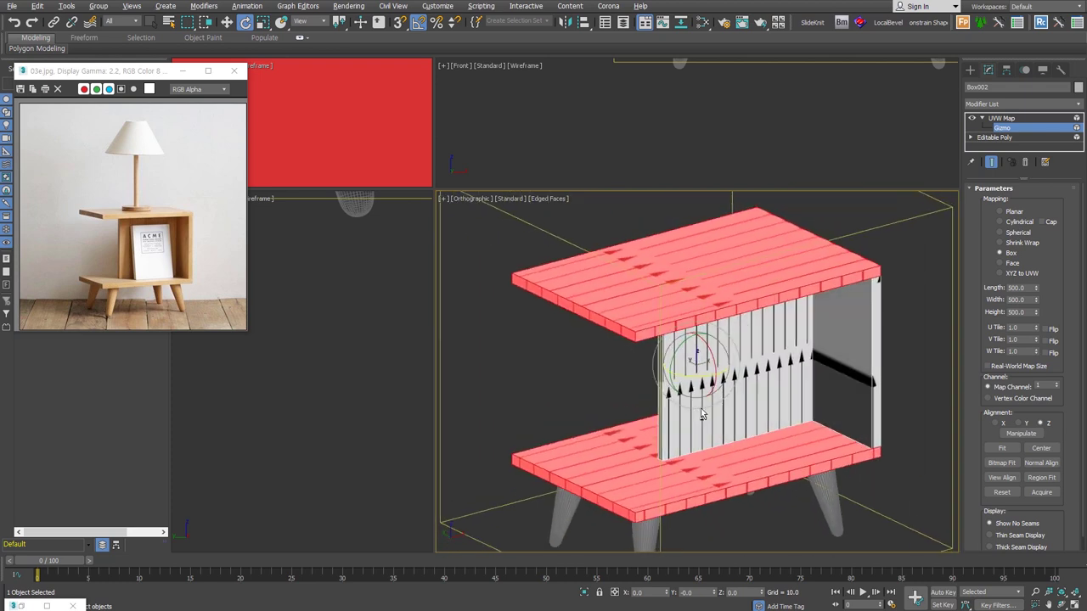
- Switch the mapping alignment to X, then Y, and check both sides of the table
click(1002, 423)
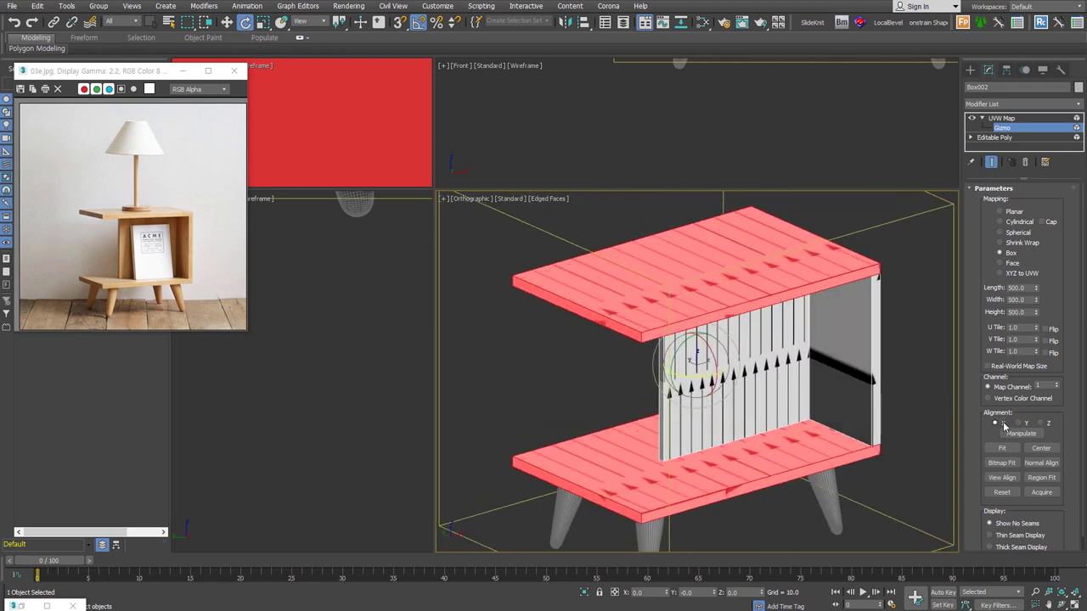
click(1025, 424)
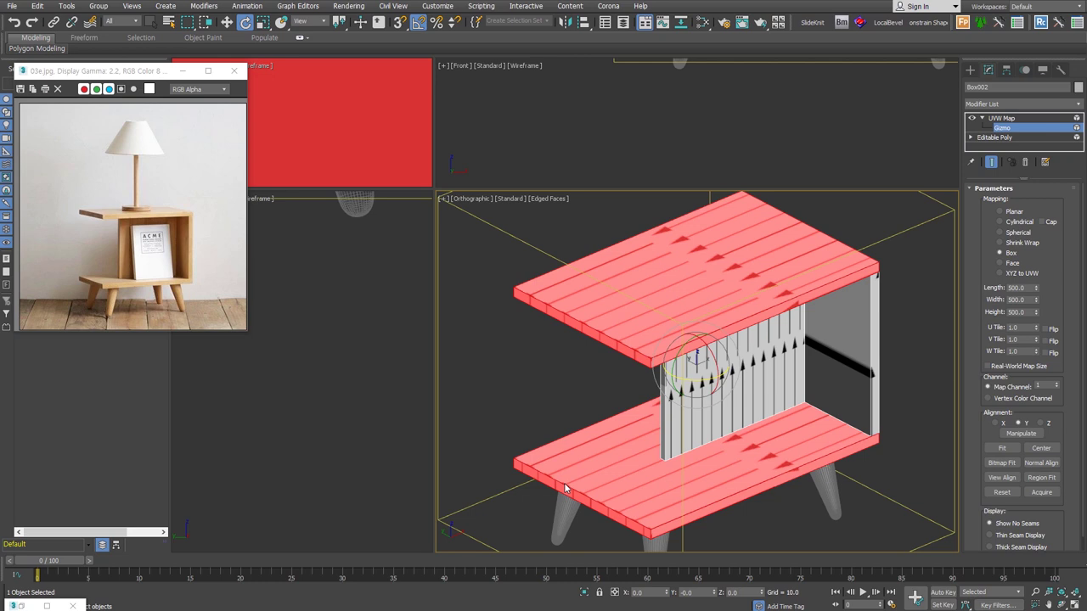
mouse_move(563, 482)
alt+middle_down()
mouse_move(724, 479)
mouse_move(624, 448)
alt+middle_up()
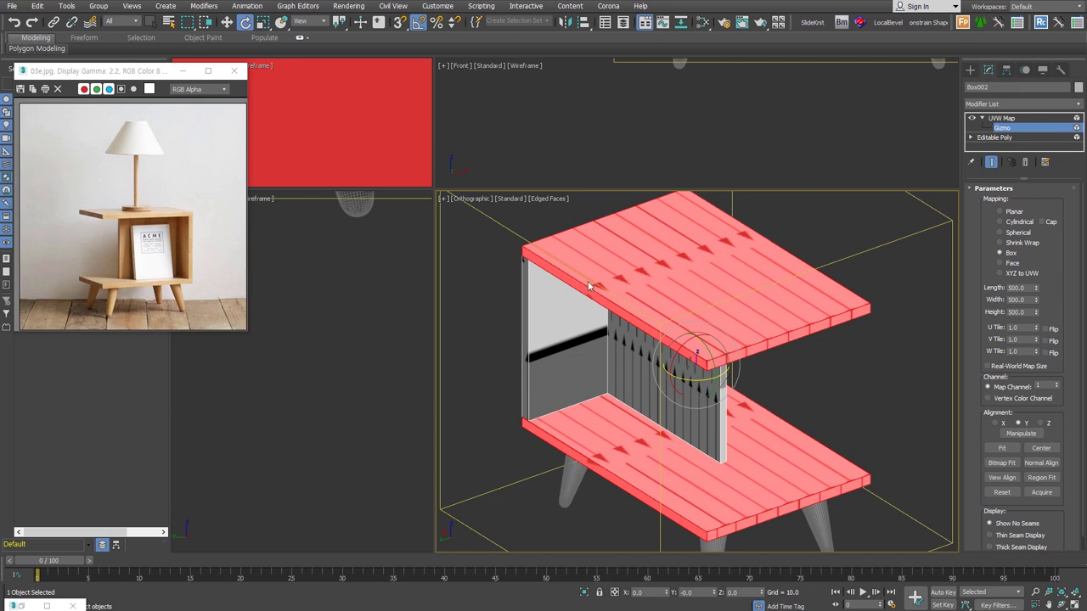
mouse_move(592, 464)
alt+middle_down()
mouse_move(711, 479)
mouse_move(639, 471)
alt+middle_up()
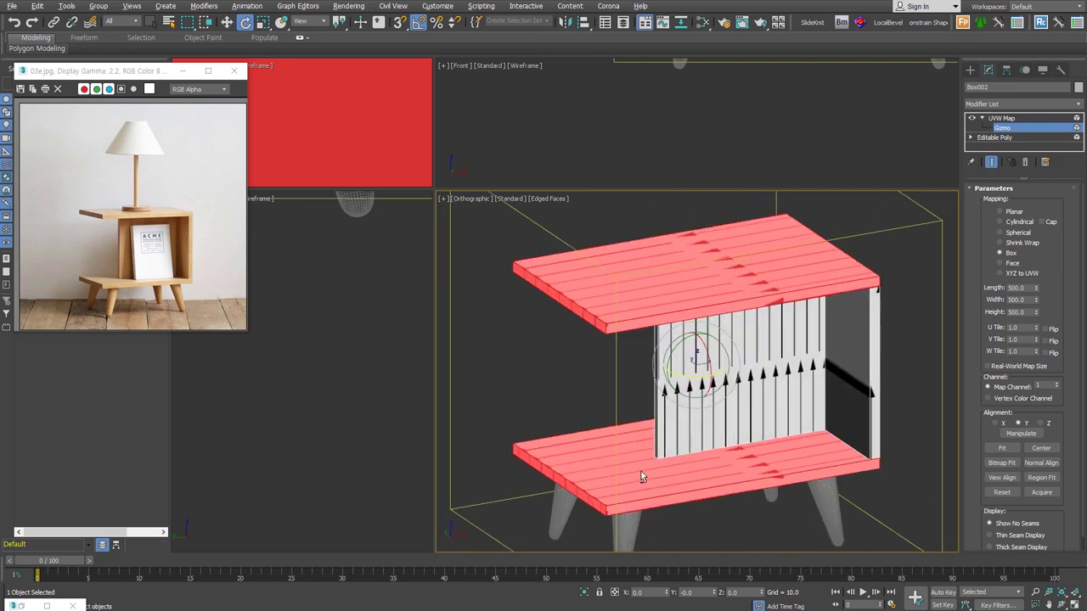
click(1019, 120)
- Copy the UVW Map, paste it onto the right side panel element, and align it to Z
right_click(1022, 122)
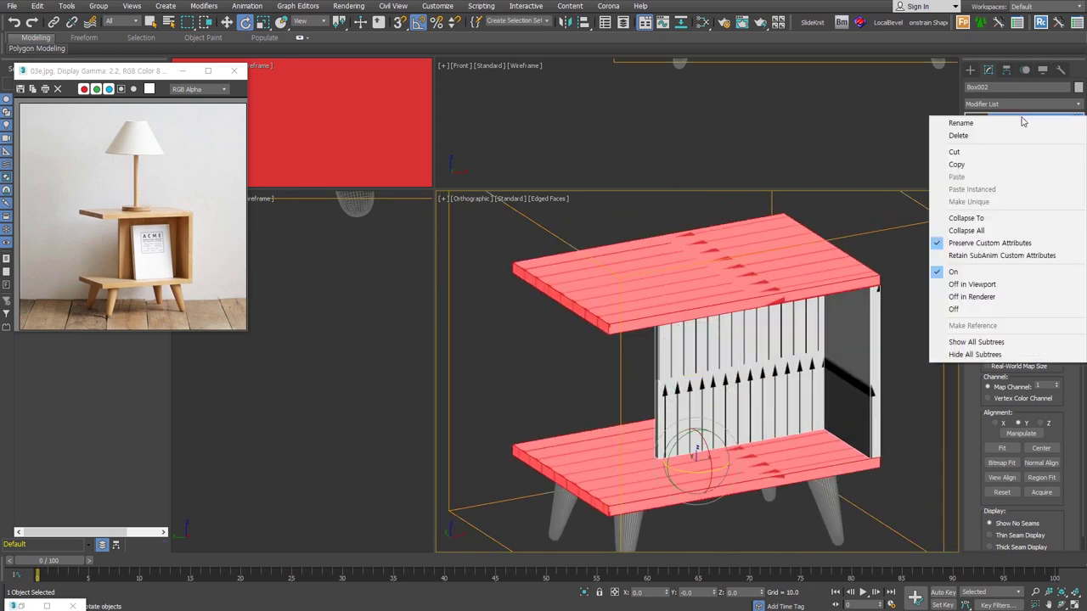
click(995, 166)
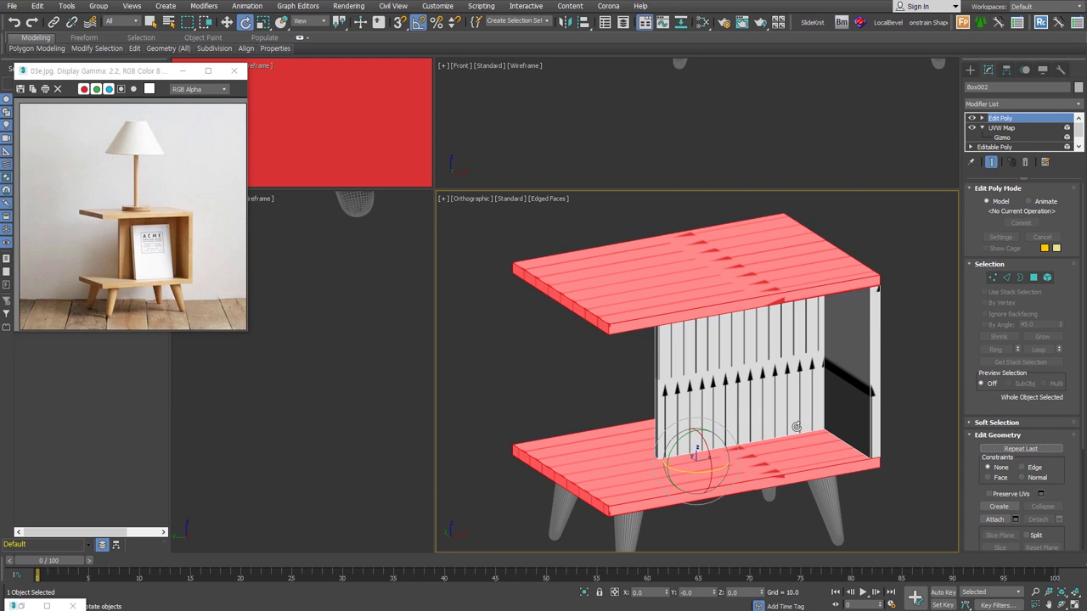
key(5)
click(840, 398)
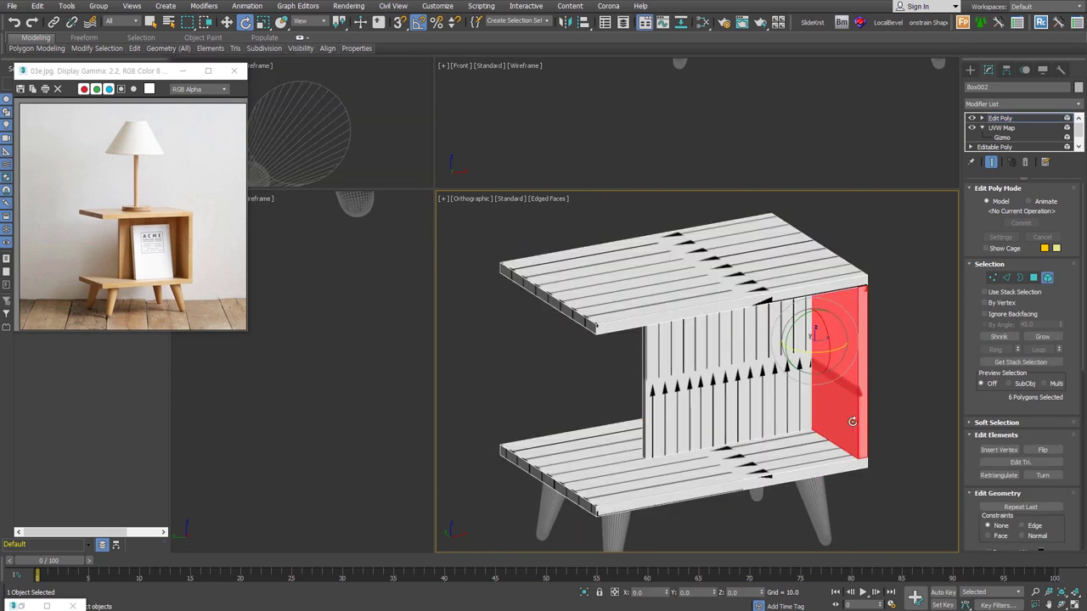
right_click(1010, 121)
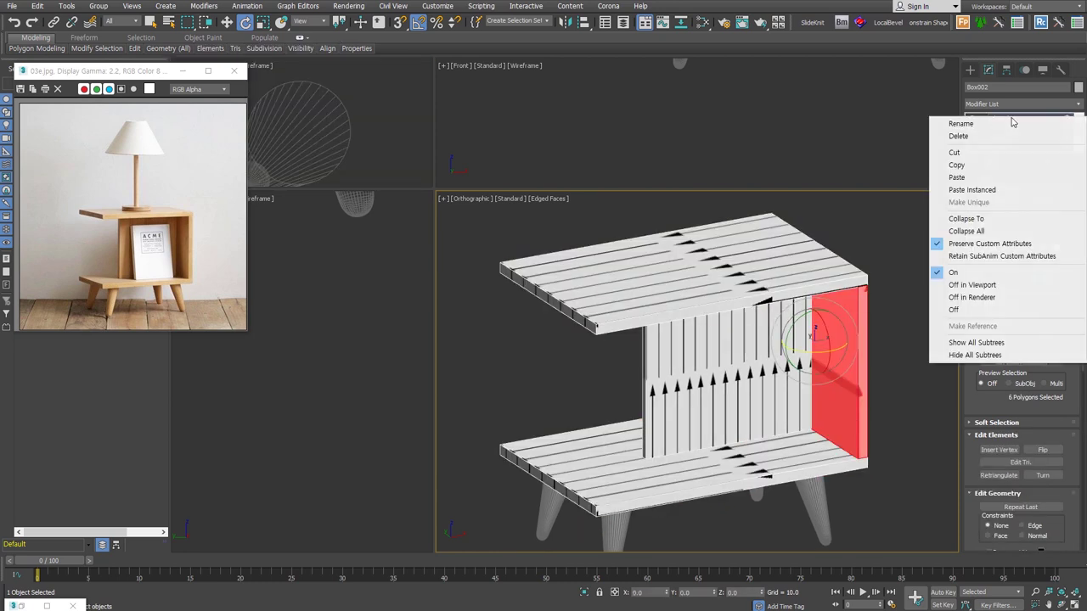
click(971, 177)
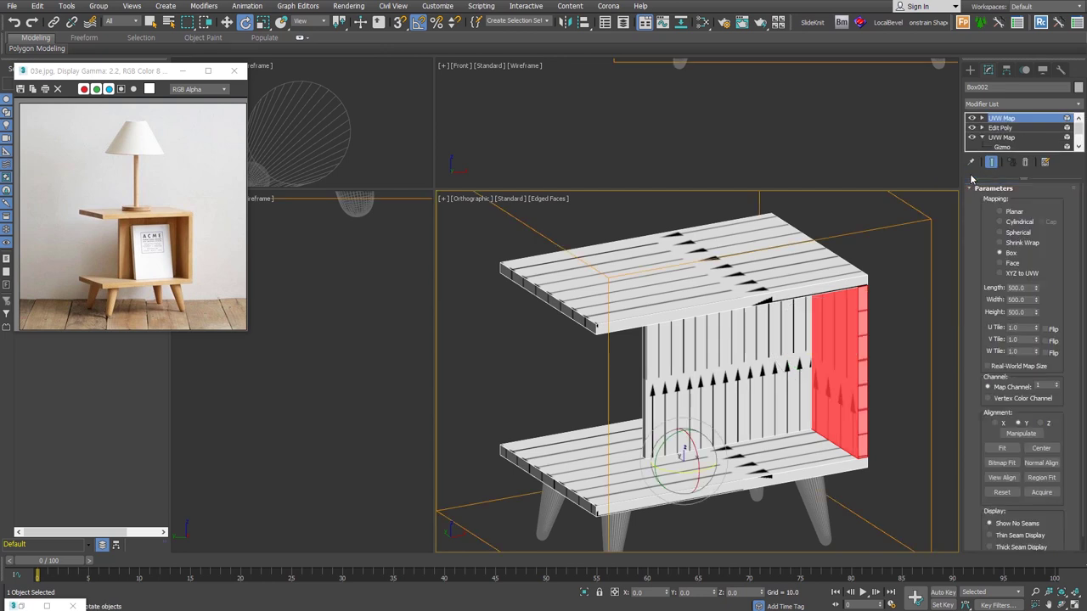
mouse_move(887, 399)
alt+middle_down()
mouse_move(807, 411)
mouse_move(780, 373)
alt+middle_up()
click(1001, 422)
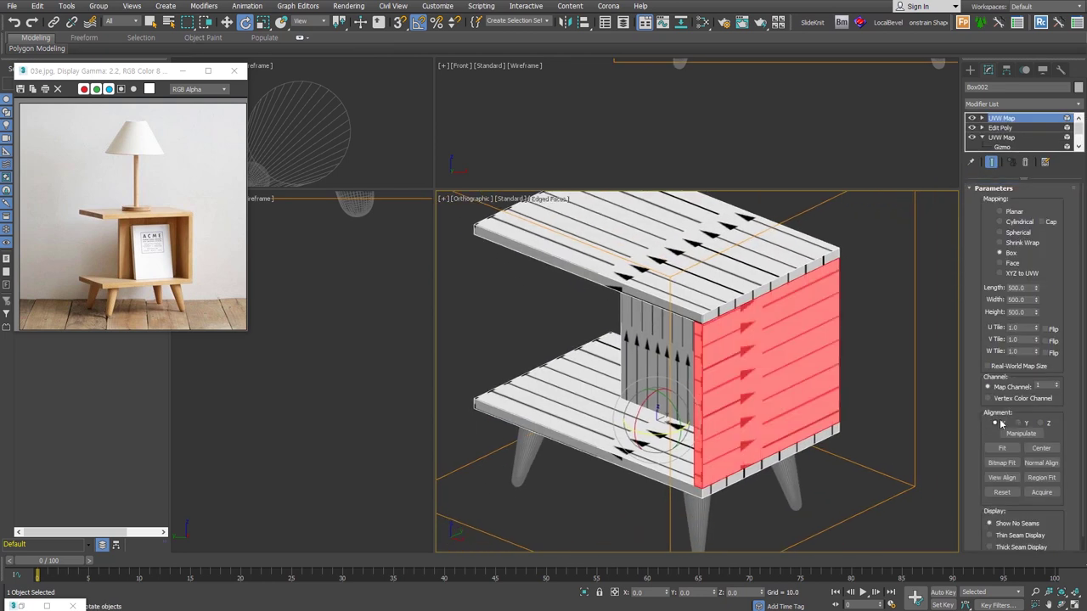
click(1044, 425)
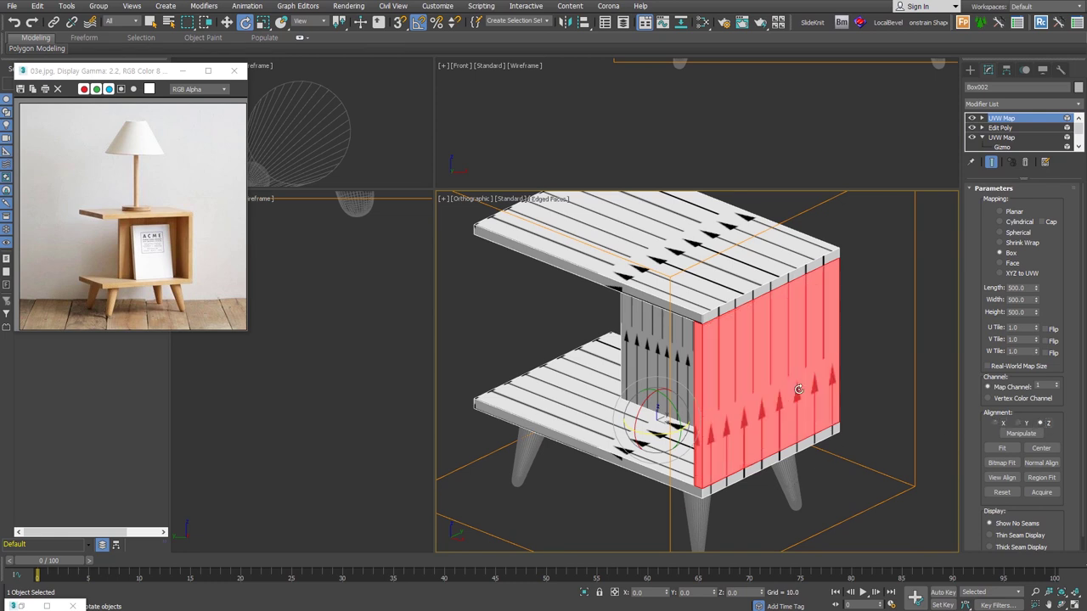
mouse_move(704, 453)
mouse_down()
mouse_move(733, 456)
mouse_move(522, 418)
mouse_move(803, 441)
mouse_up()
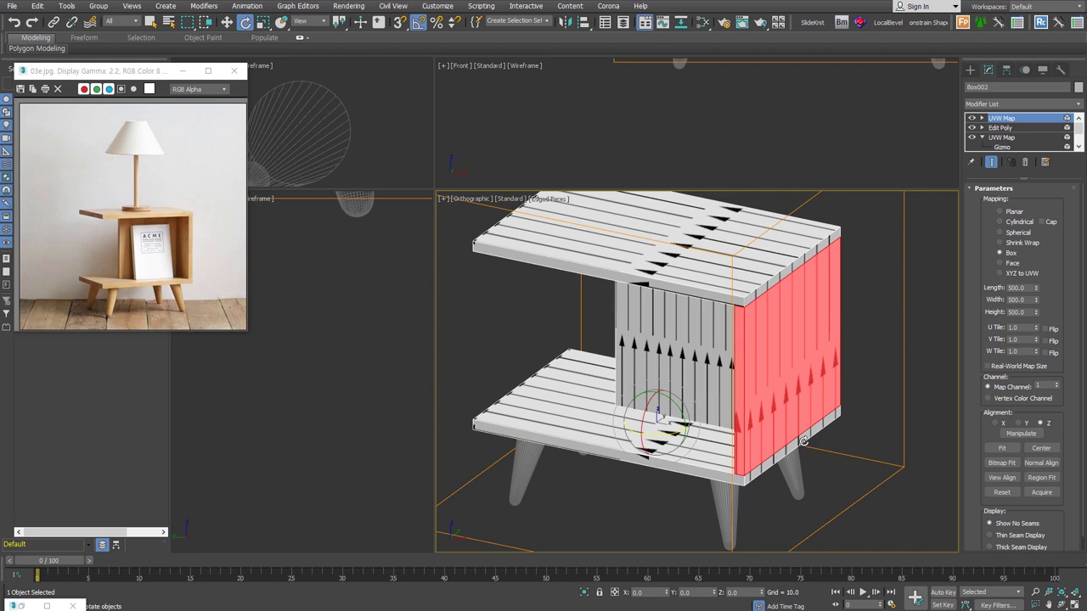
drag(803, 441, 747, 437)
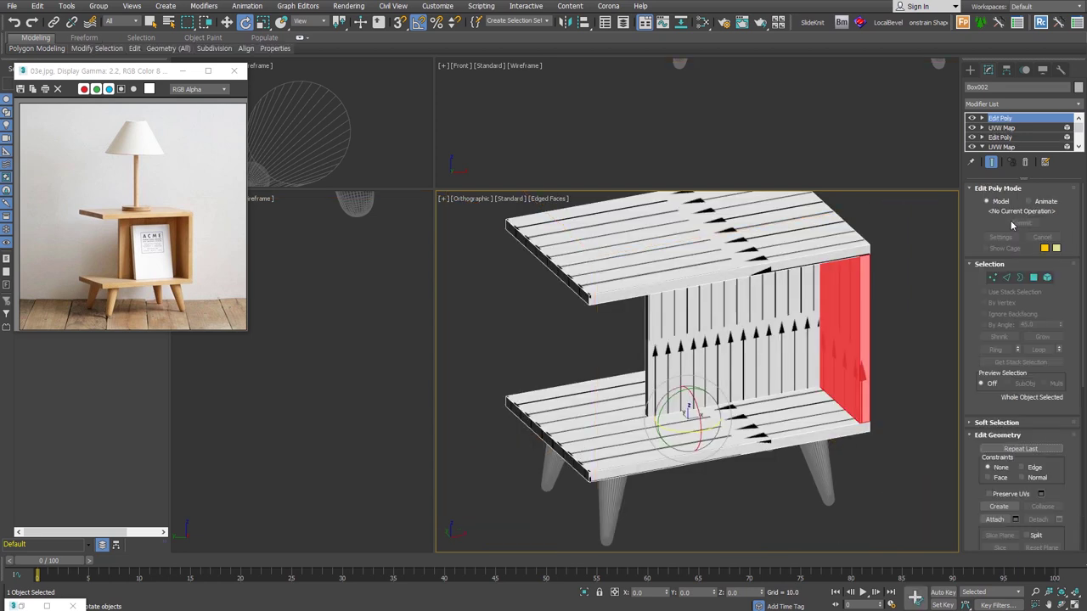
- Paste the UVW Map onto the back slat panel element
click(1046, 277)
click(730, 340)
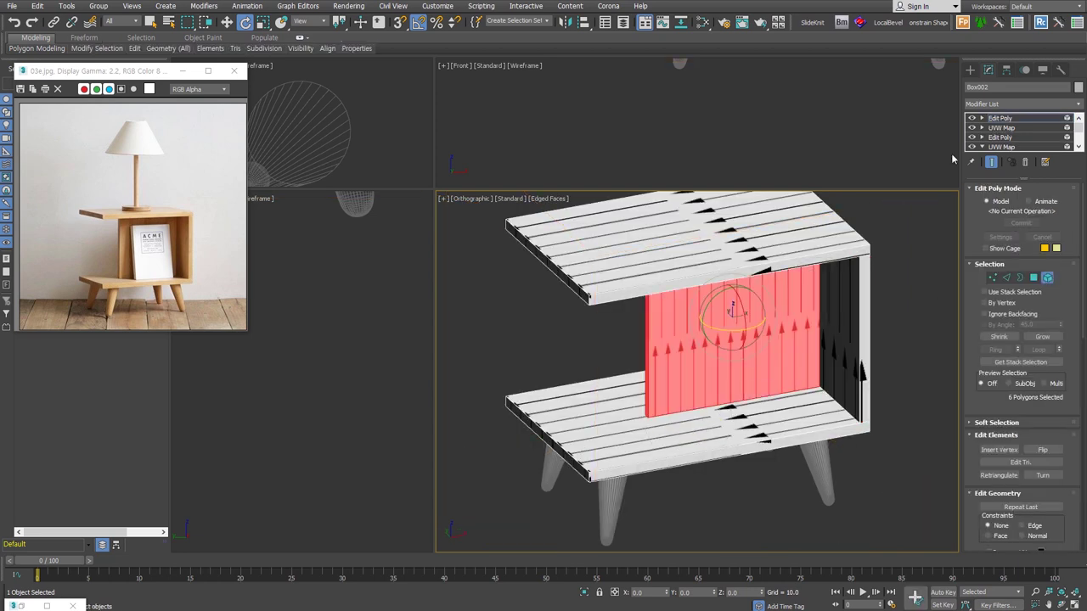
right_click(1001, 119)
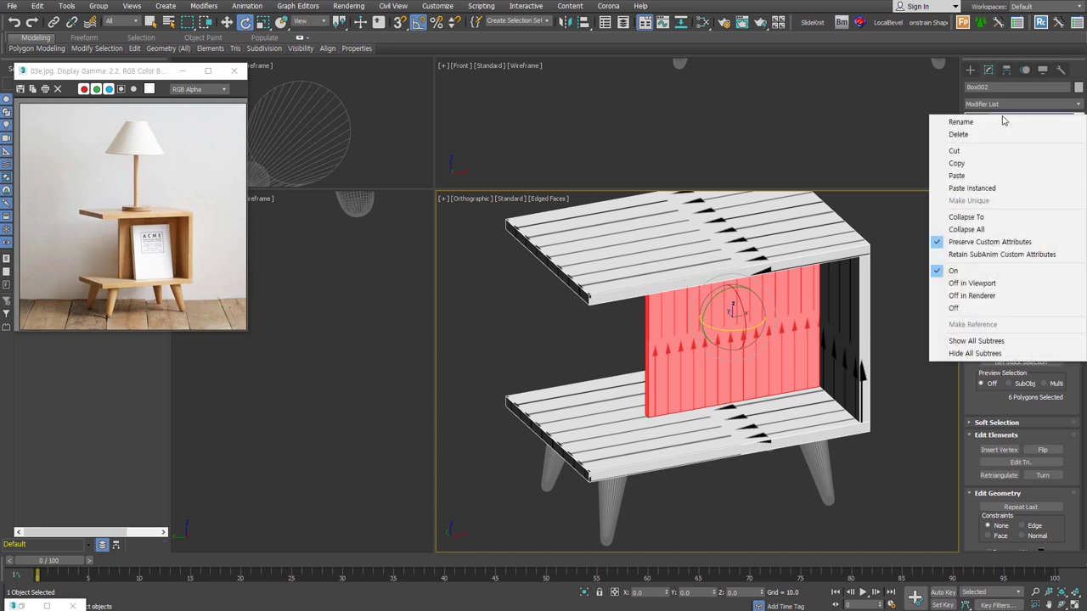
click(956, 175)
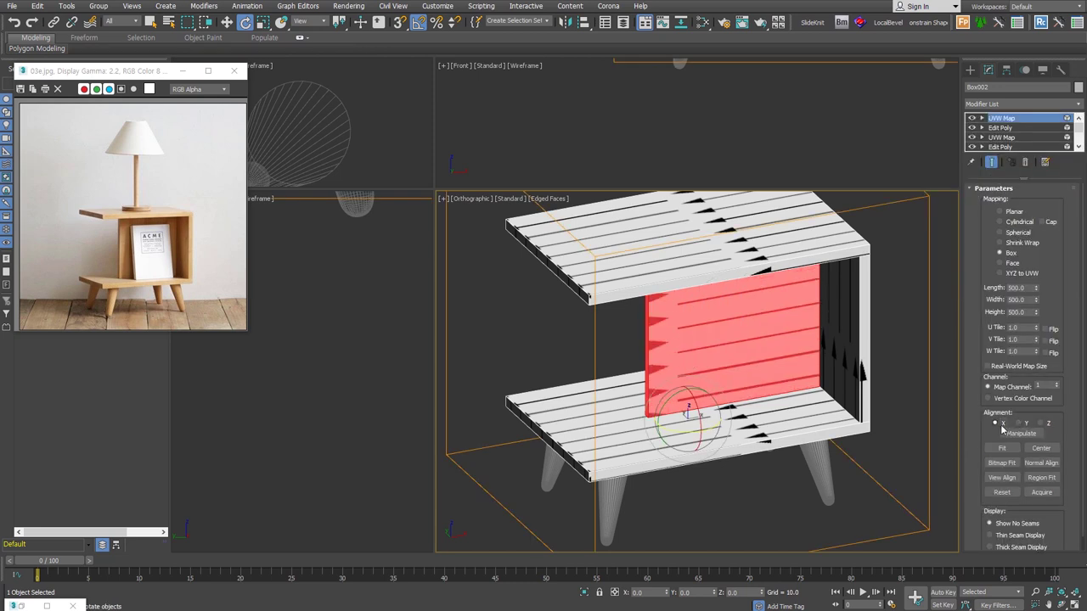
mouse_move(779, 401)
alt+middle_down()
mouse_move(775, 368)
mouse_move(771, 397)
mouse_move(804, 345)
alt+middle_up()
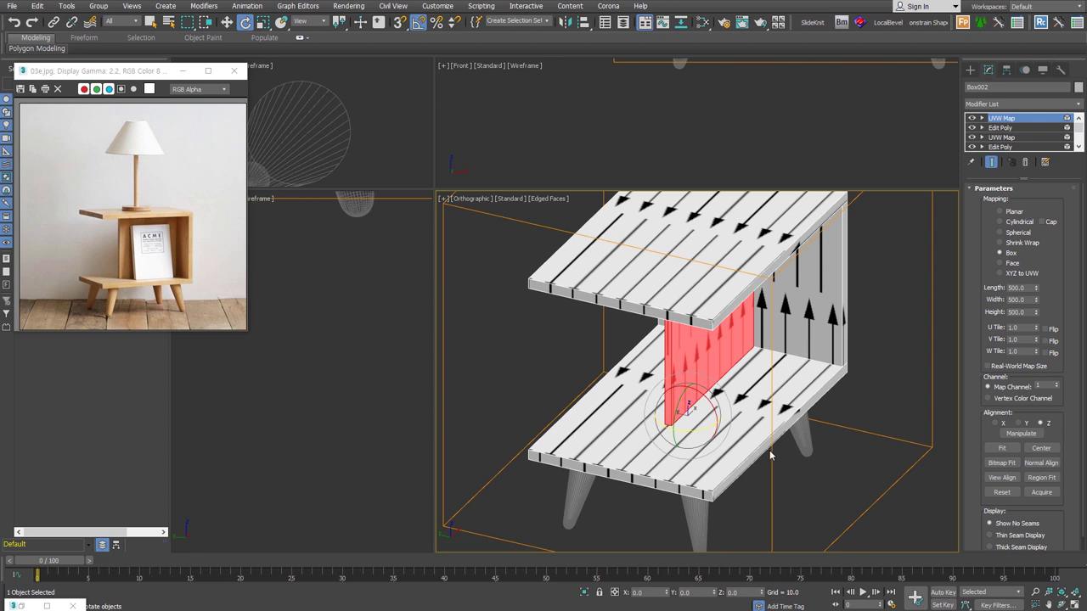
alt+middle_drag(848, 456, 796, 457)
- Collapse the stack to Editable Poly and swap the Bitmap's arrow.JPG for a wood image
key(ctrl+shift+c)
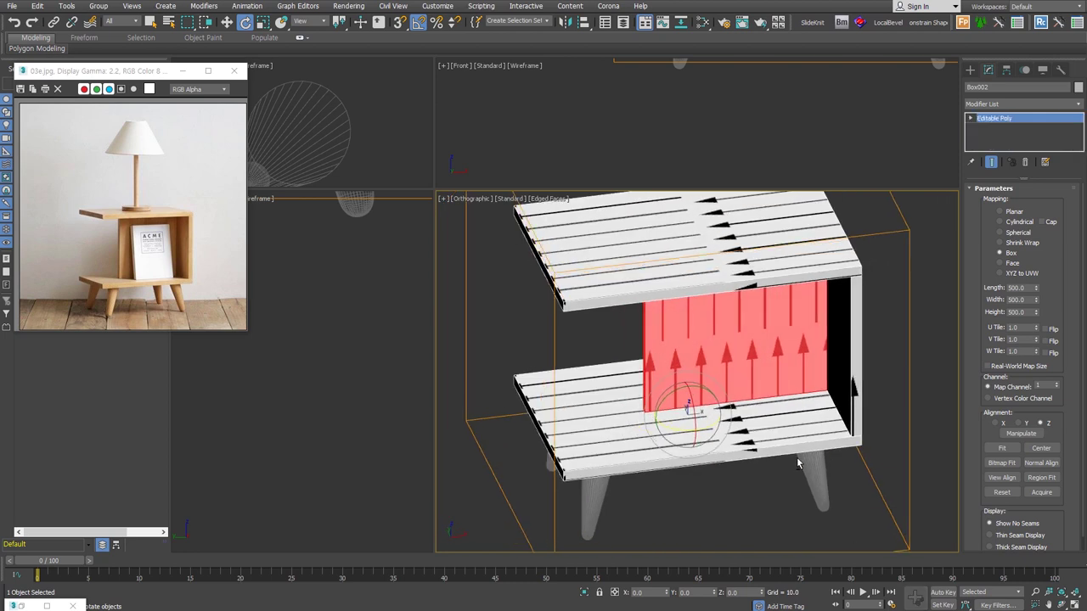
alt+middle_drag(797, 458, 824, 428)
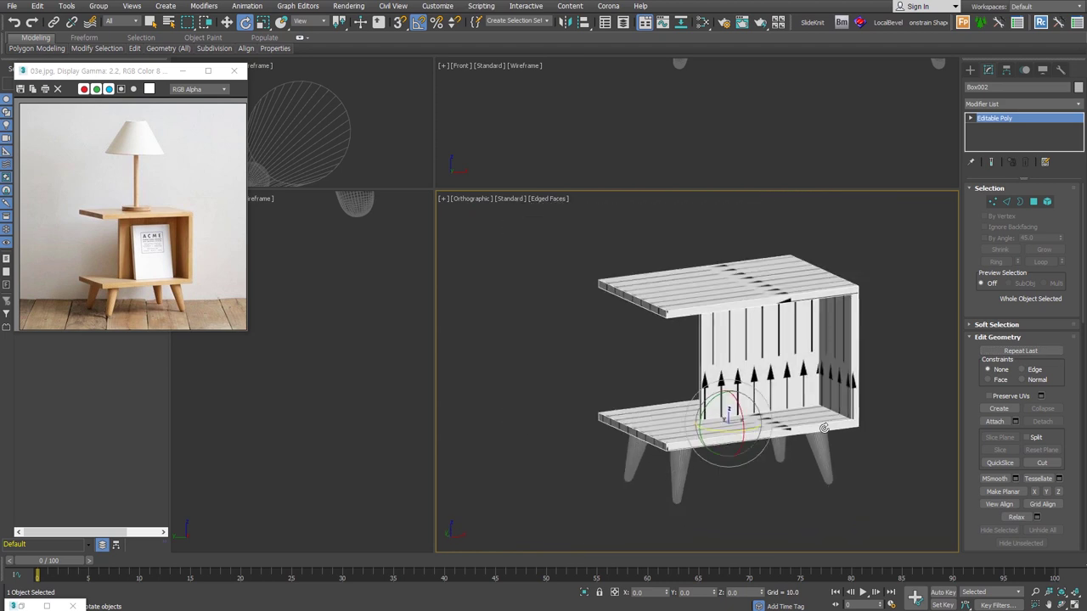
key(m)
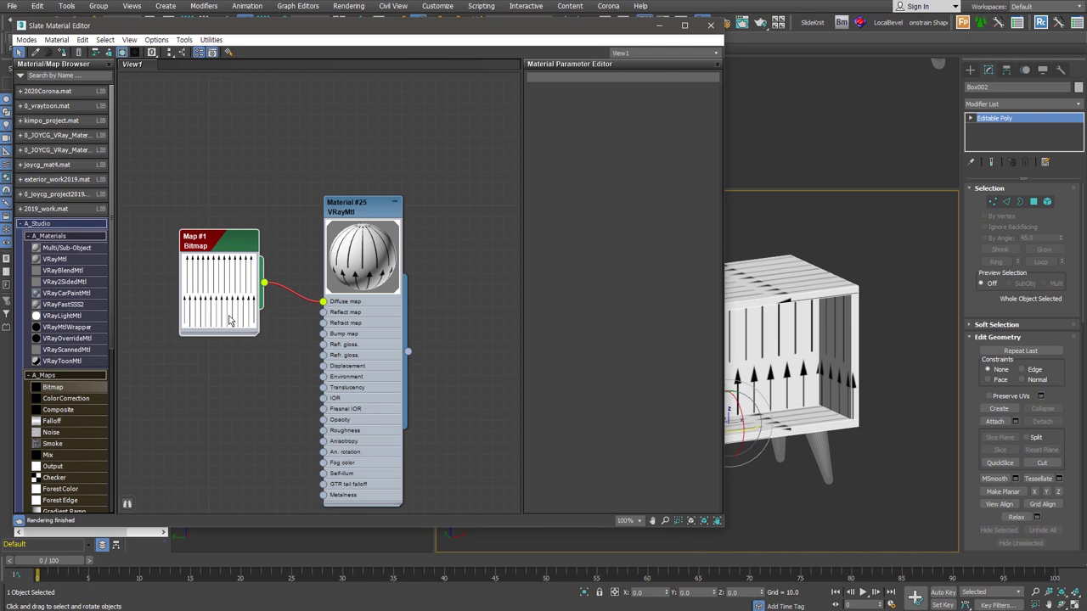
double_click(227, 318)
click(668, 234)
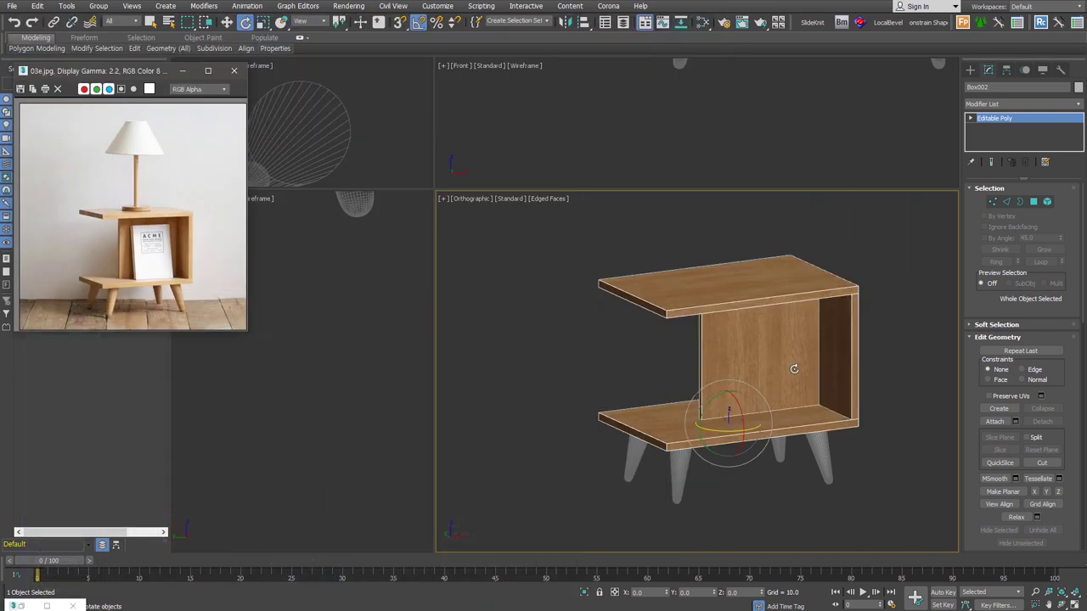
mouse_move(794, 369)
alt+middle_down()
mouse_move(854, 391)
mouse_move(790, 298)
alt+middle_up()
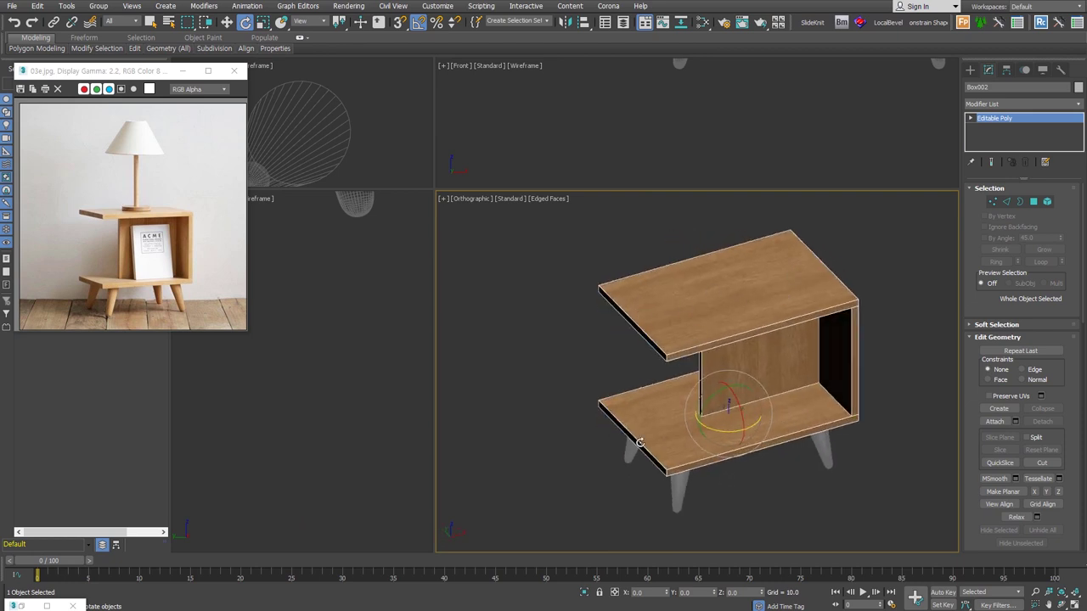
- Select the table's 48 outer panel edges and start a chamfer
click(1006, 201)
alt+middle_drag(850, 431, 807, 416)
key(ctrl+a)
scroll(860, 281, up, 2)
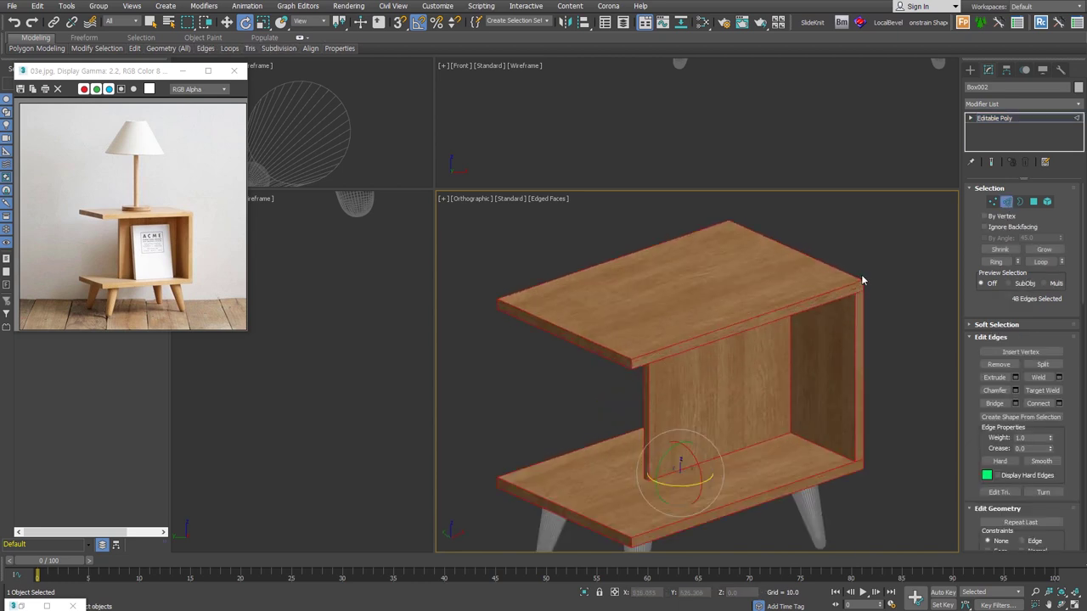
scroll(861, 274, up, 4)
right_click(845, 307)
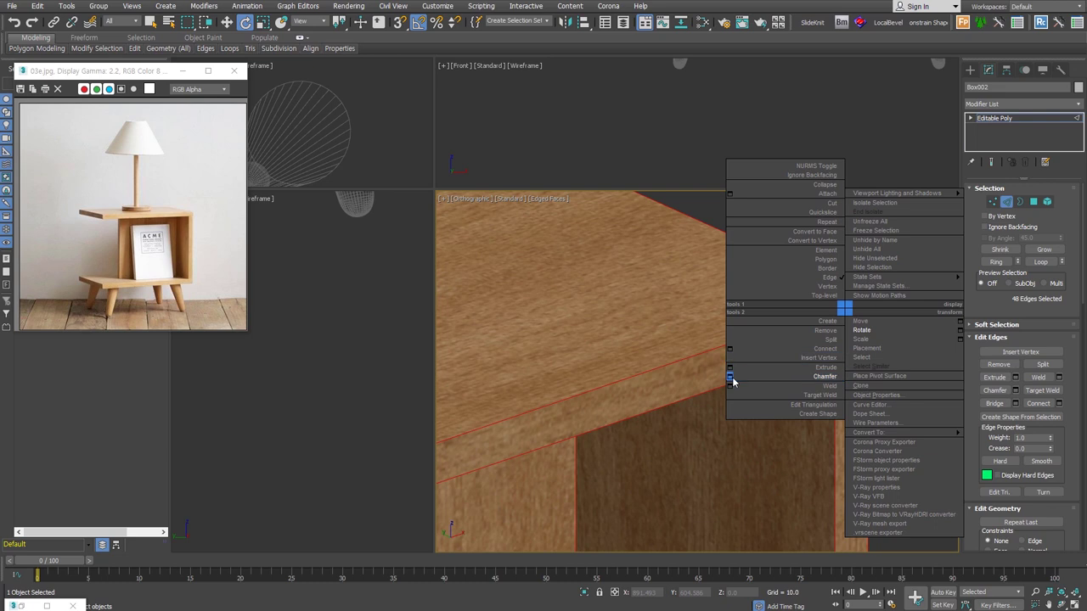
click(731, 378)
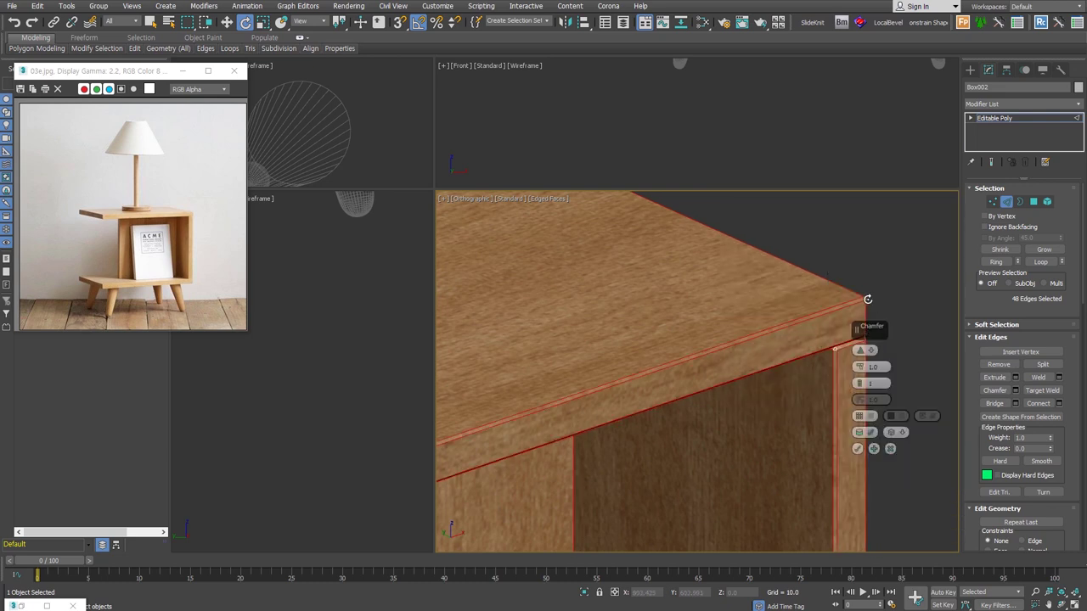
- Set the chamfer to 2 connecting segments and adjust edge tension to 0.5
scroll(866, 299, up, 2)
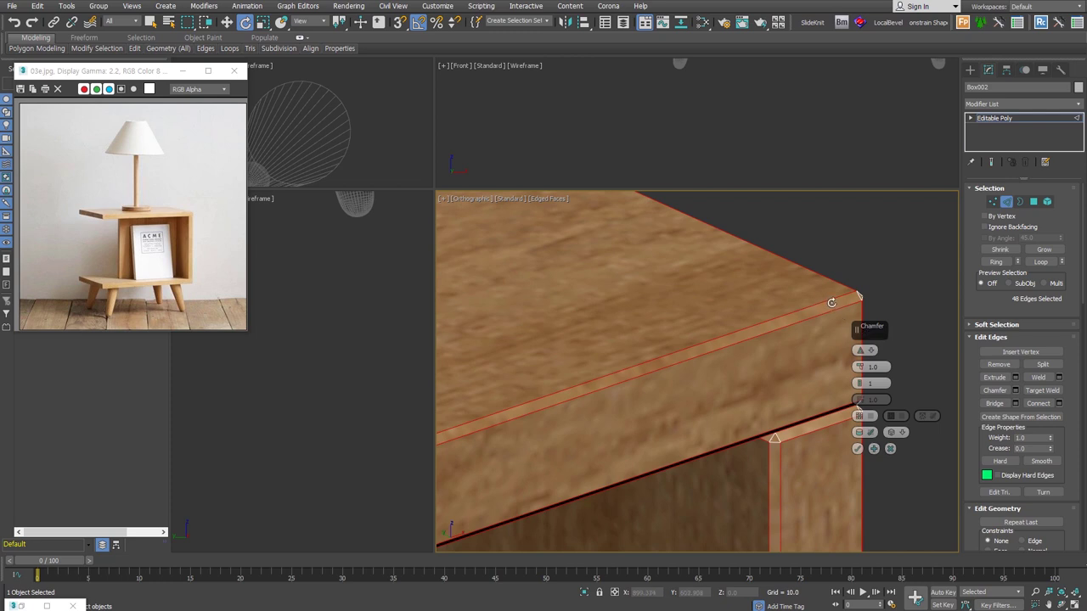
click(860, 351)
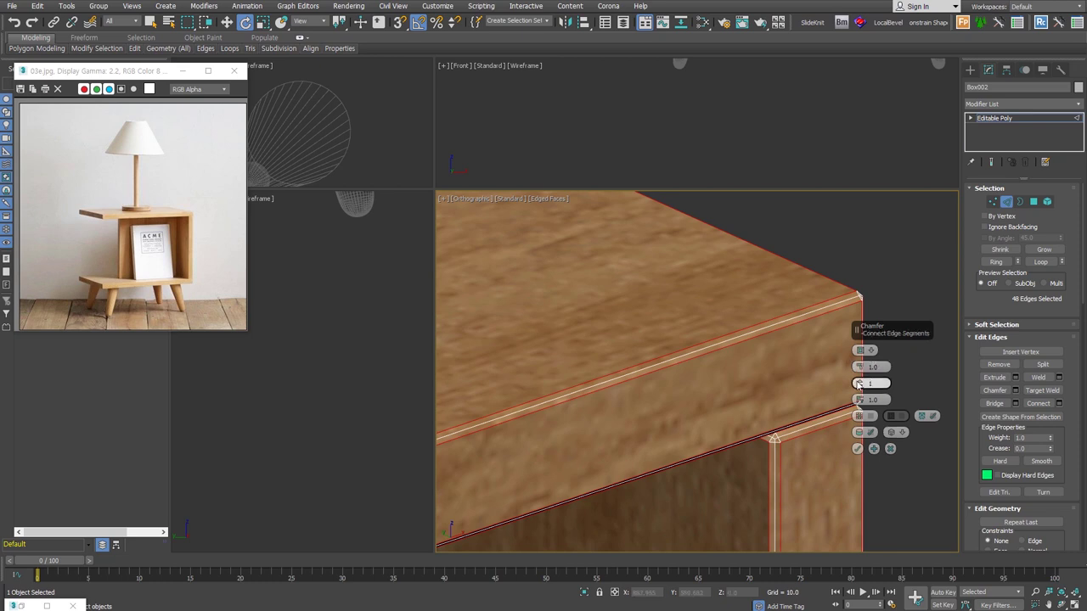
click(860, 383)
double_click(873, 400)
text(0.5)
key(Return)
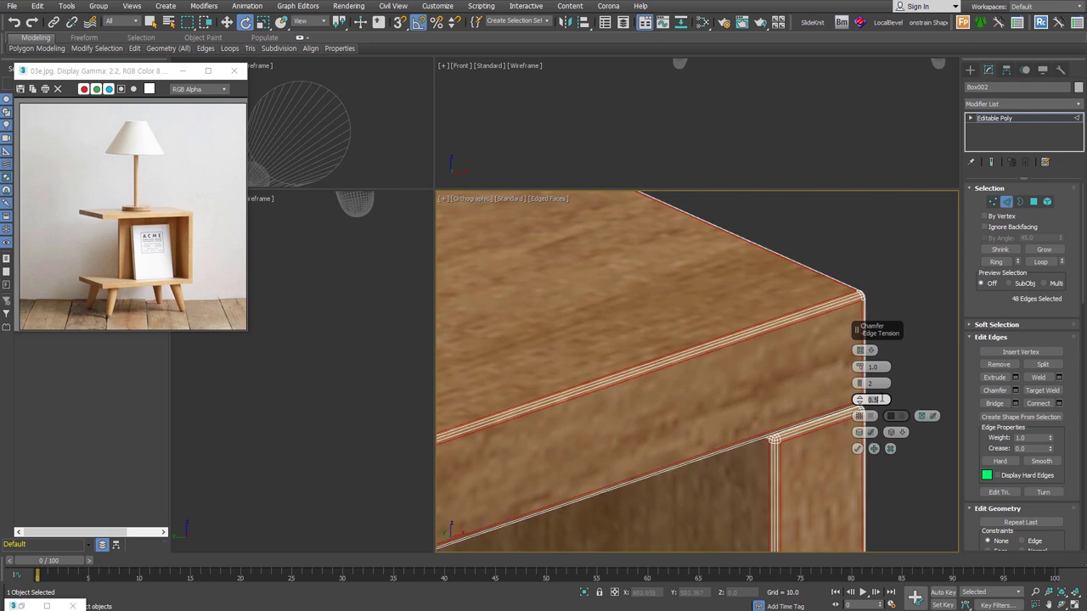
double_click(871, 399)
drag(859, 400, 860, 478)
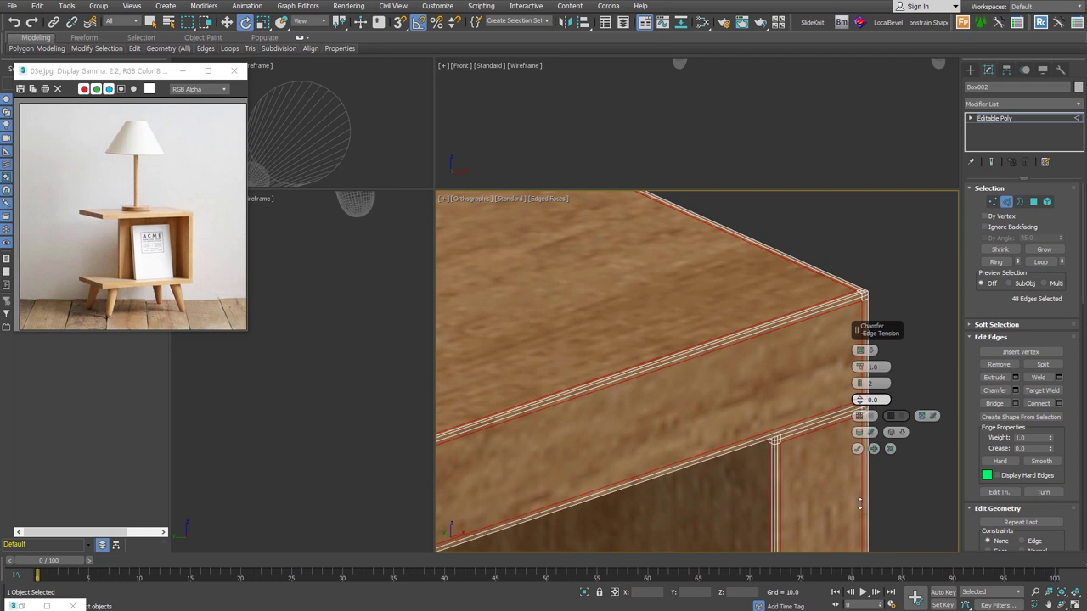
drag(860, 504, 867, 286)
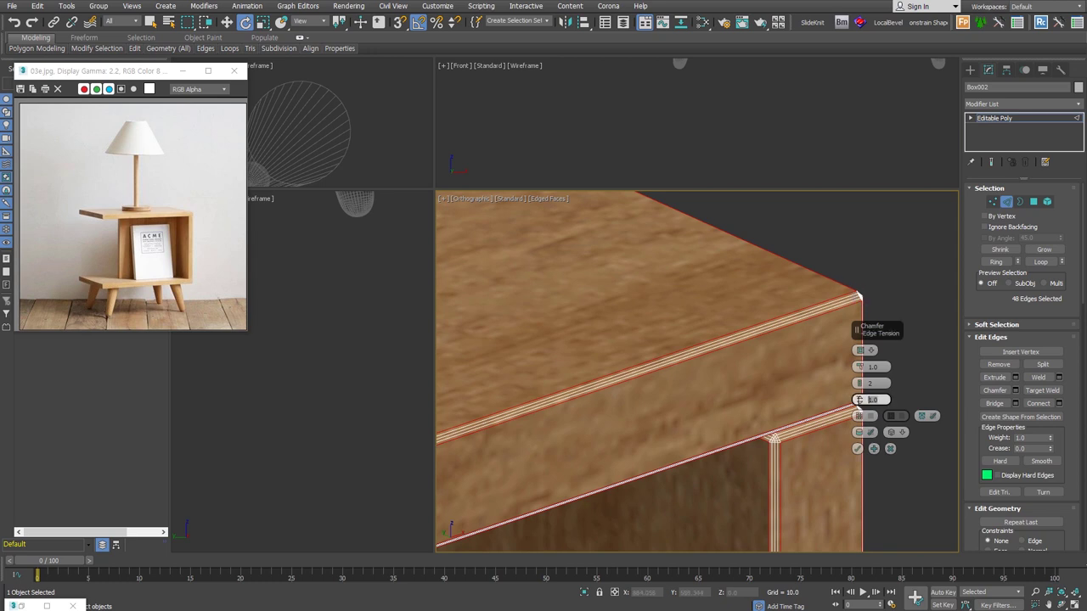
key(Return)
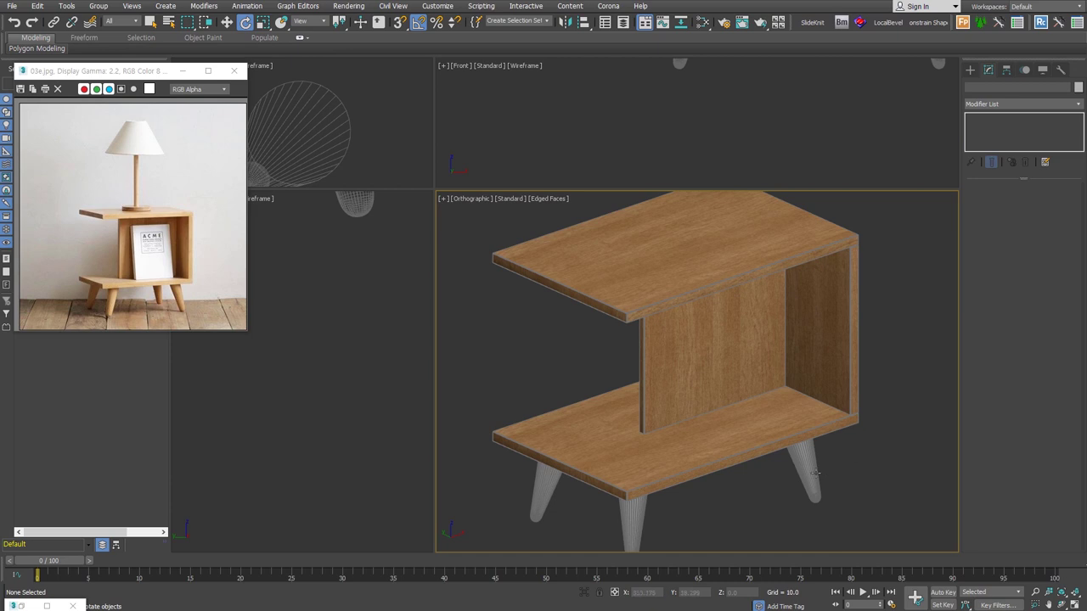
- Apply the chamfer and clear the table selection
click(815, 473)
click(704, 21)
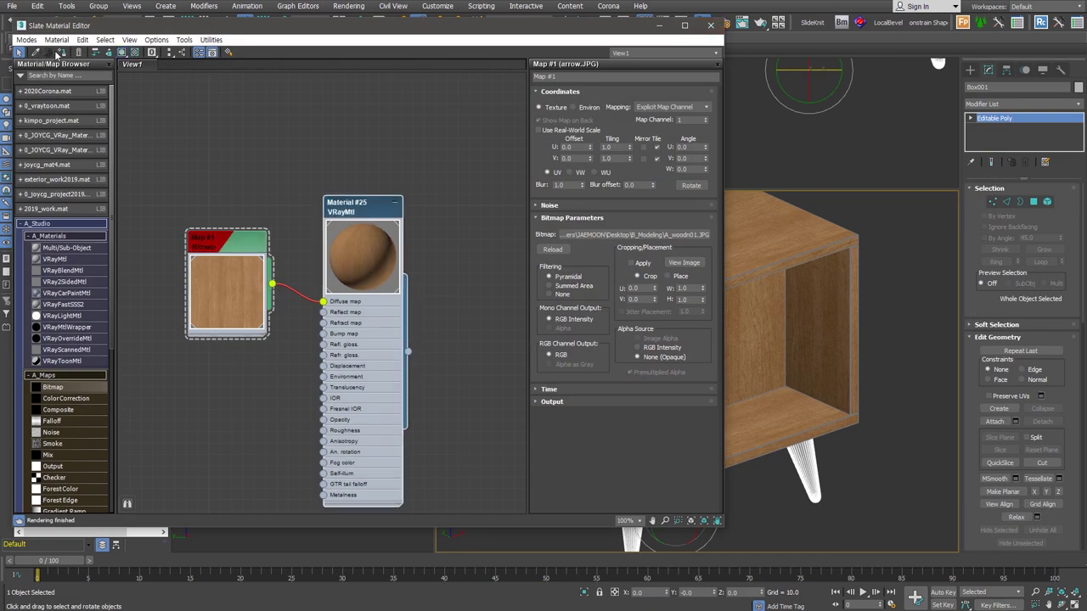
key(m)
click(871, 483)
mouse_move(871, 482)
alt+middle_down()
mouse_move(780, 450)
mouse_move(844, 455)
alt+middle_up()
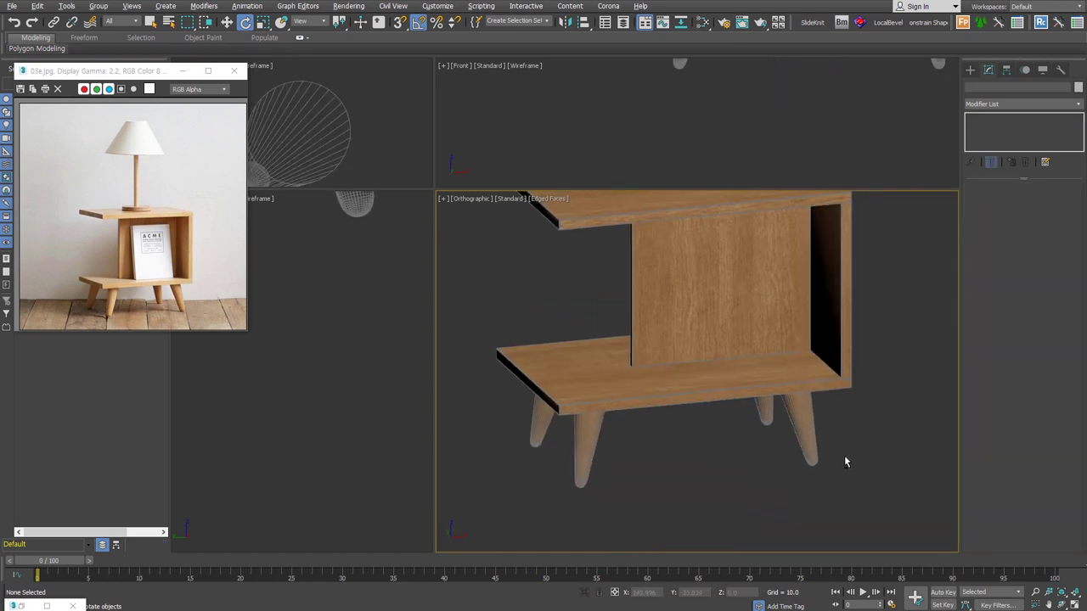
scroll(847, 489, down, 2)
- Select the table and its legs and group them as wood_Box
click(628, 274)
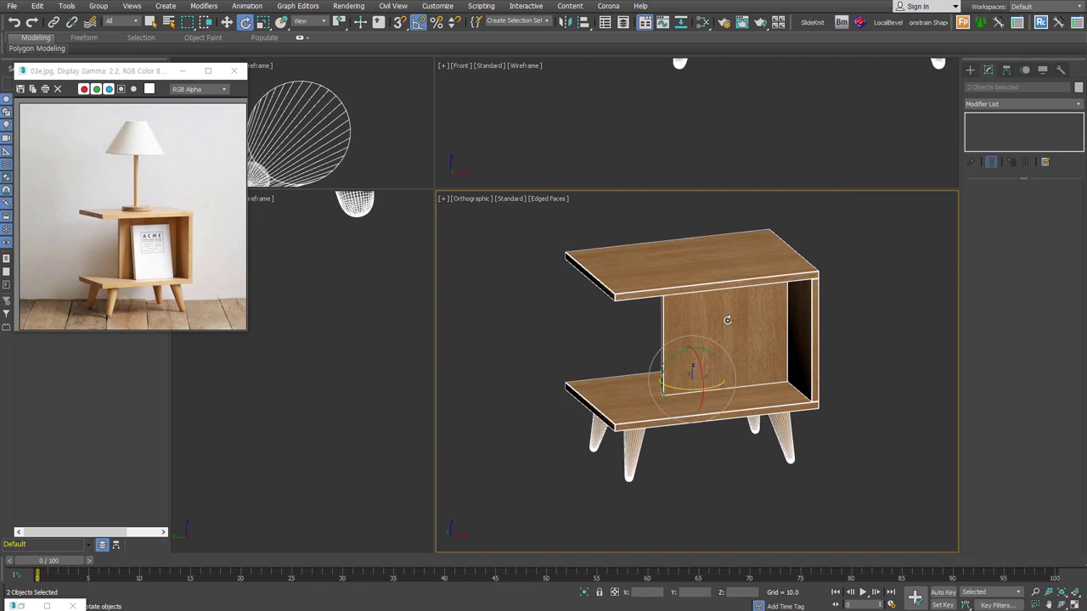
middle_drag(723, 323, 711, 341)
key(ctrl+g)
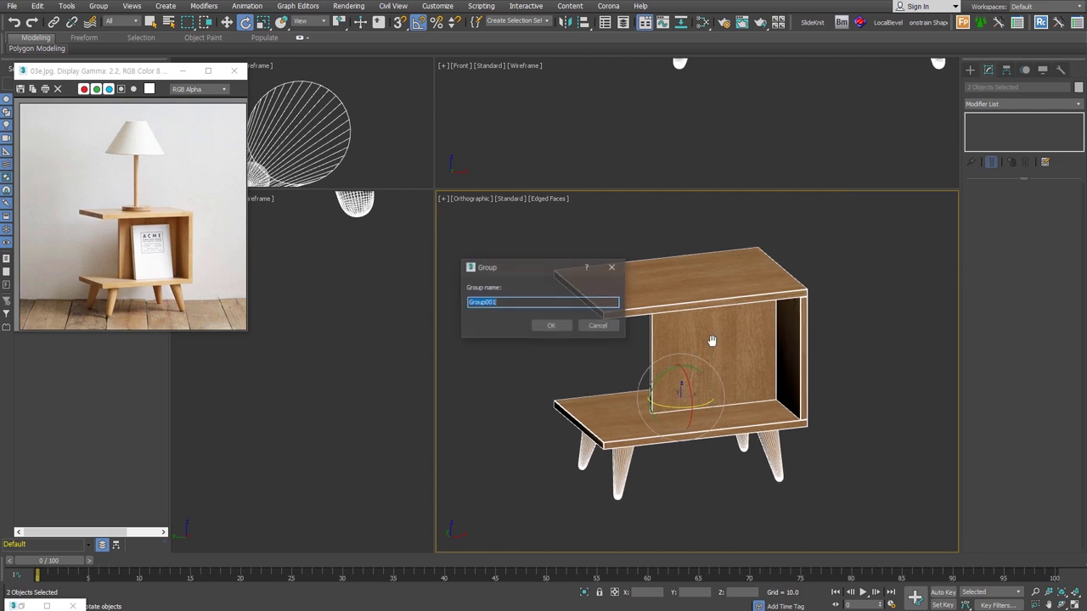
text(wood_Bo)
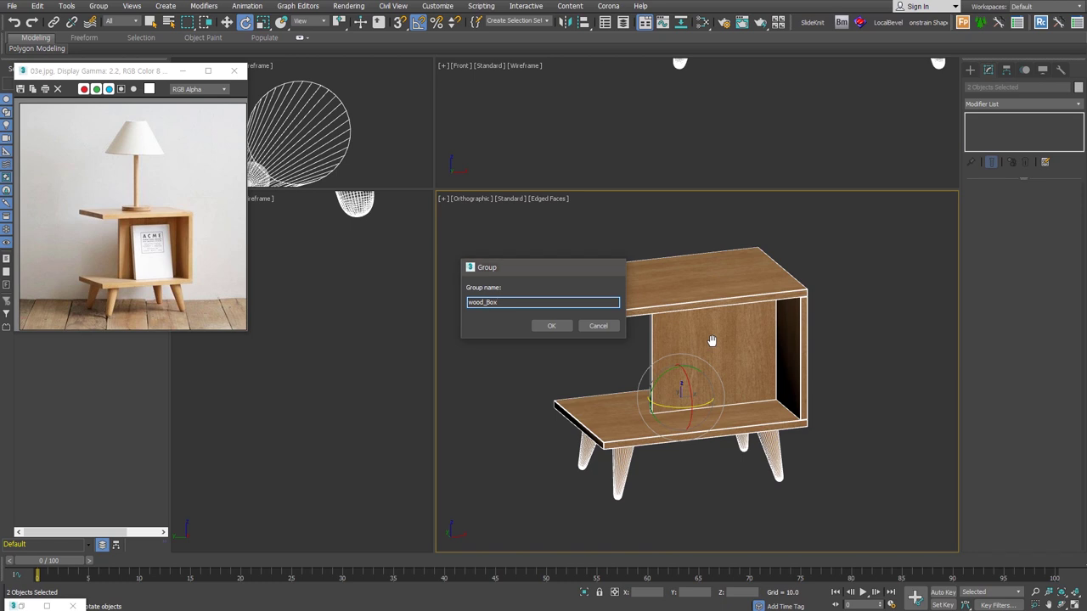
text(x)
key(Return)
alt+middle_drag(711, 340, 777, 298)
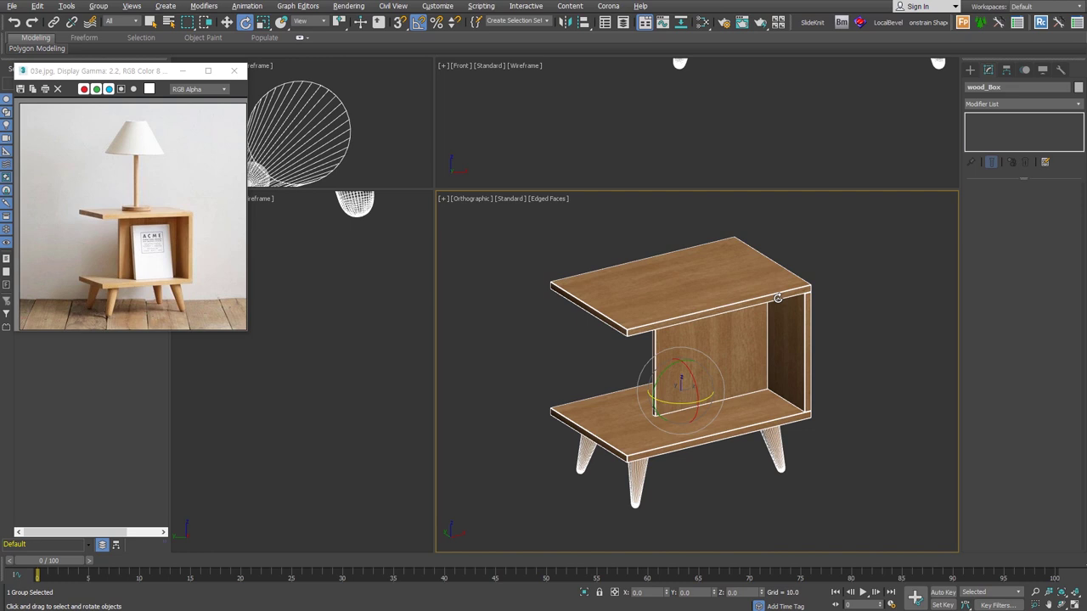
- Draw a Plane primitive under the table in the Top view
key(w)
click(970, 69)
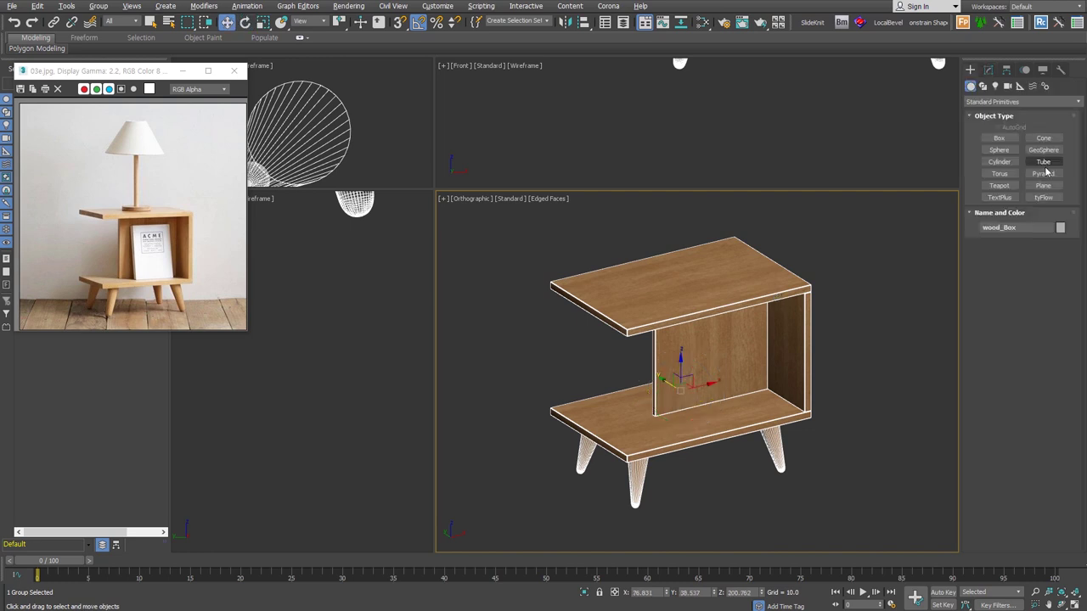
click(1046, 186)
key(t)
scroll(547, 376, down, 8)
drag(521, 368, 927, 499)
right_click(1056, 343)
right_click(1056, 332)
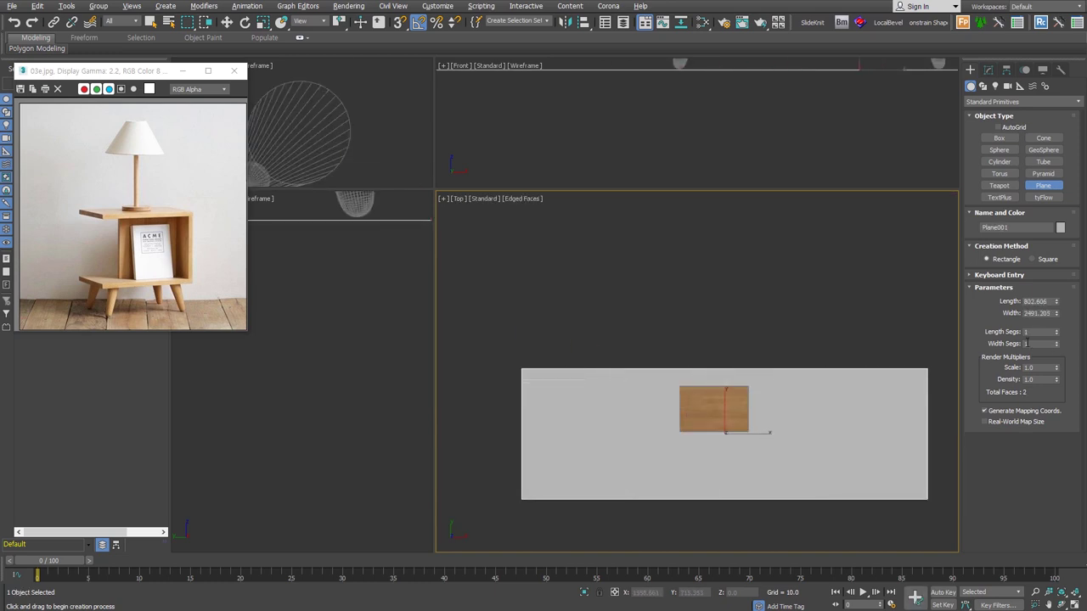
- Convert the plane to Editable Poly and extrude its back edge upward into a wall
key(w)
click(1006, 201)
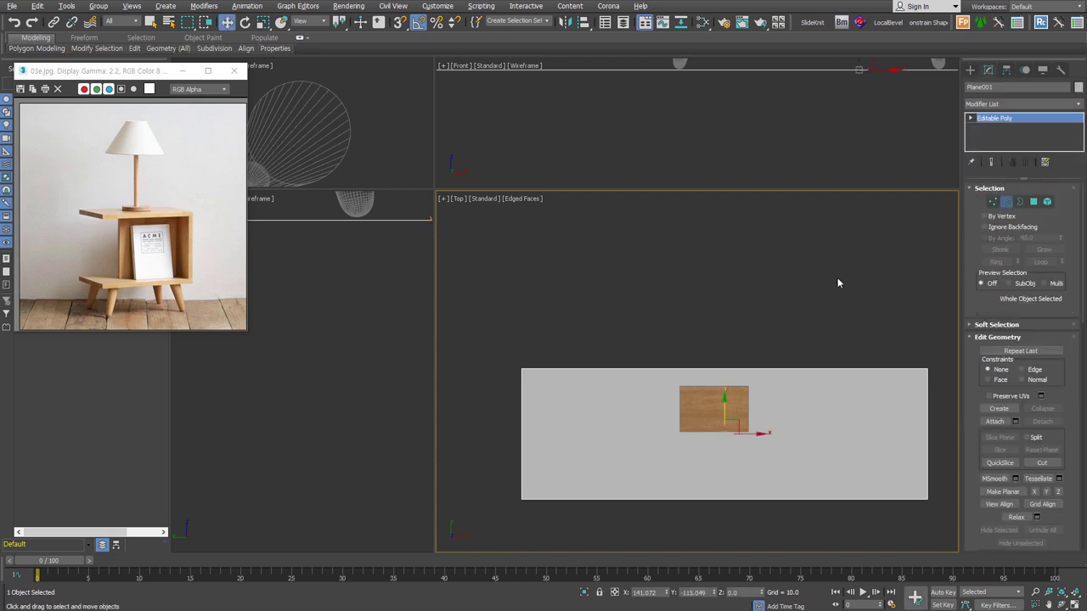
click(764, 368)
mouse_move(684, 473)
alt+middle_down()
mouse_move(742, 422)
mouse_move(730, 384)
alt+middle_up()
shift+drag(723, 343, 716, 146)
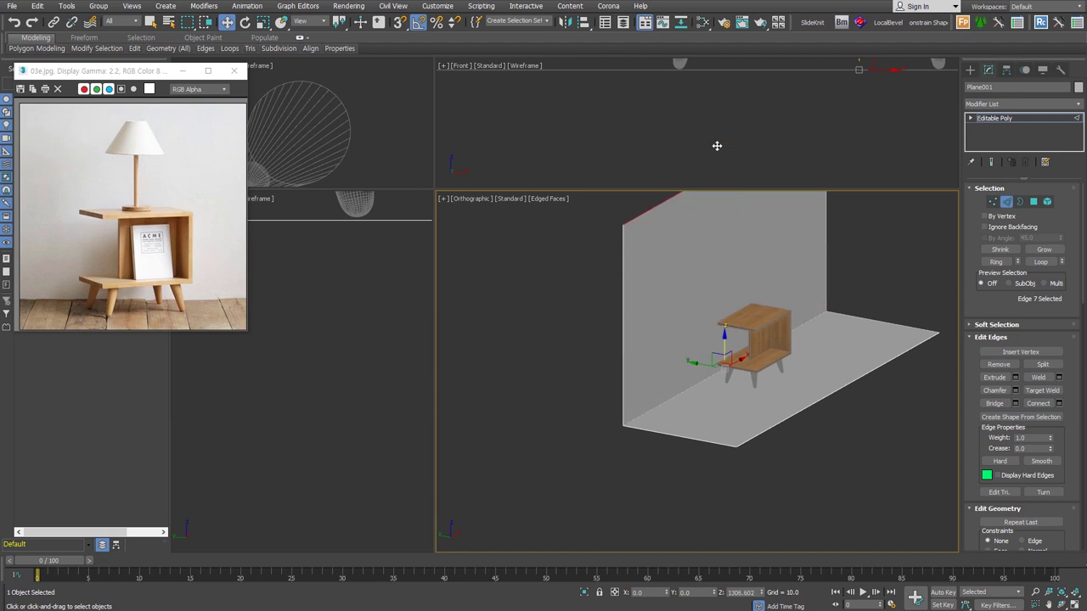
alt+middle_drag(730, 356, 735, 403)
scroll(738, 390, up, 3)
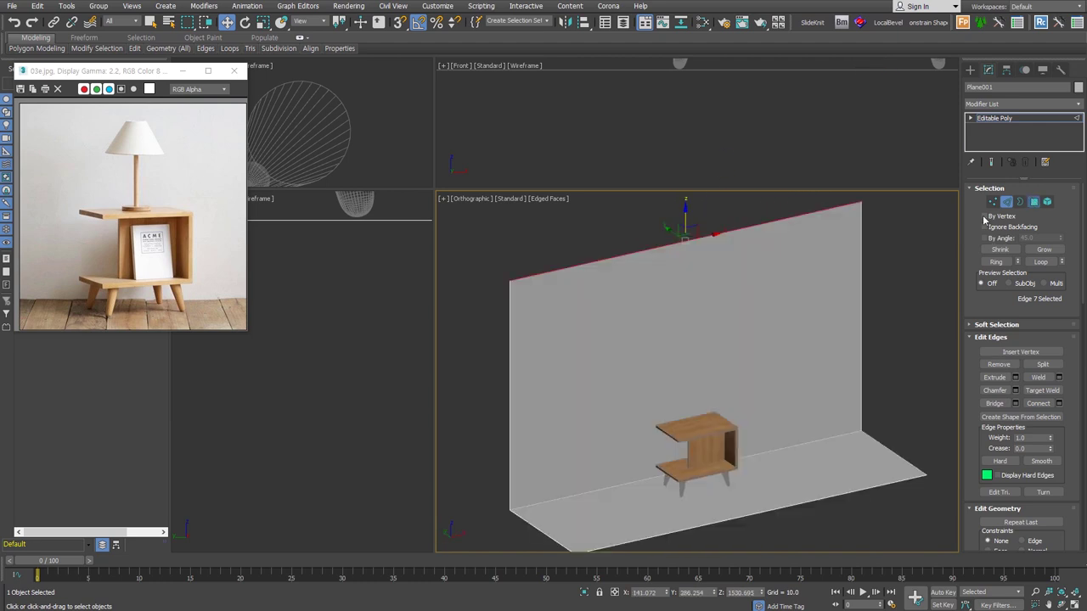
- Pull the floor's front edge forward to make the floor larger
key(4)
click(729, 336)
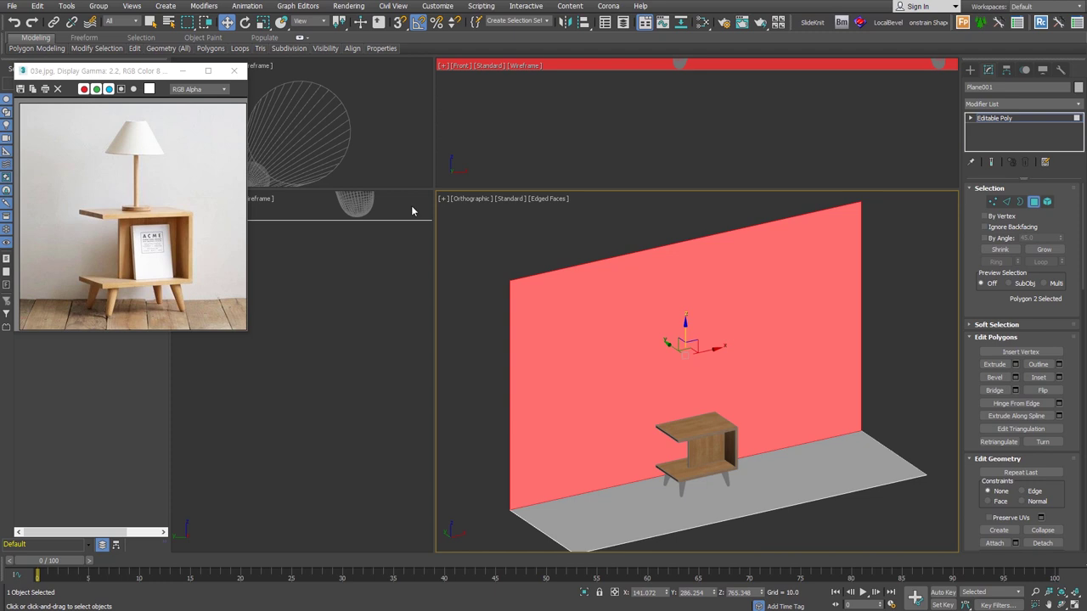
click(816, 487)
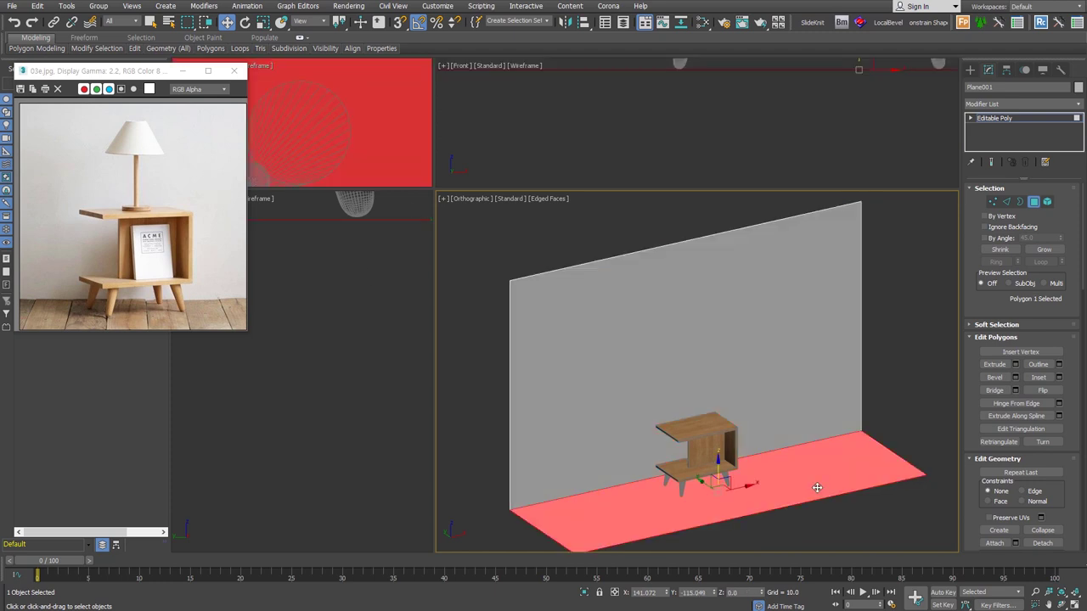
alt+middle_drag(878, 446, 851, 395)
key(2)
click(701, 459)
drag(701, 458, 807, 526)
scroll(882, 368, down, 2)
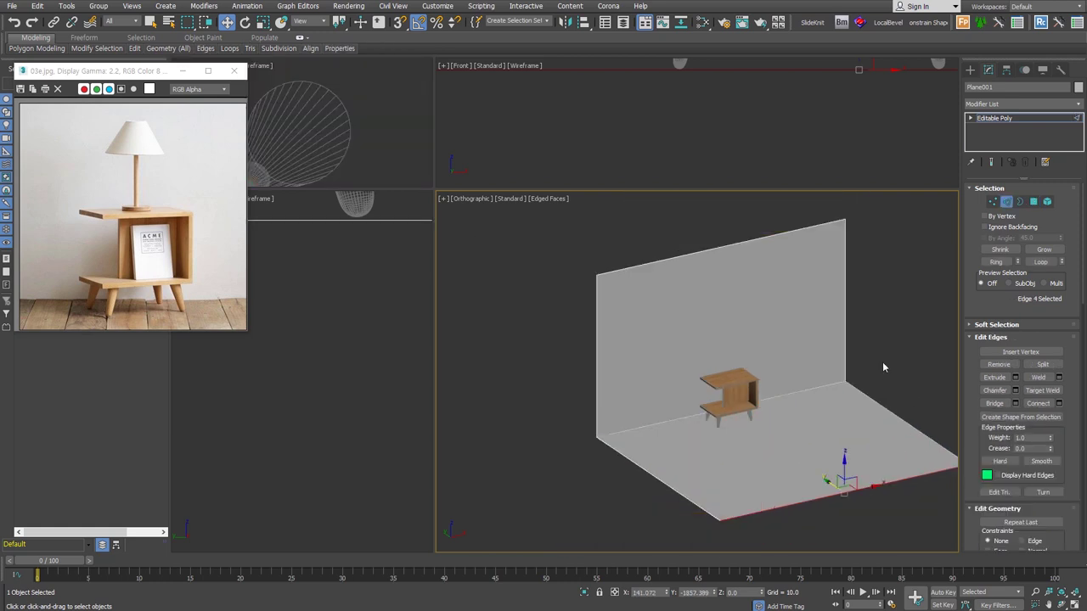
key(2)
click(729, 394)
- Rotate the wood_Box table 20° around its vertical axis
scroll(726, 397, up, 3)
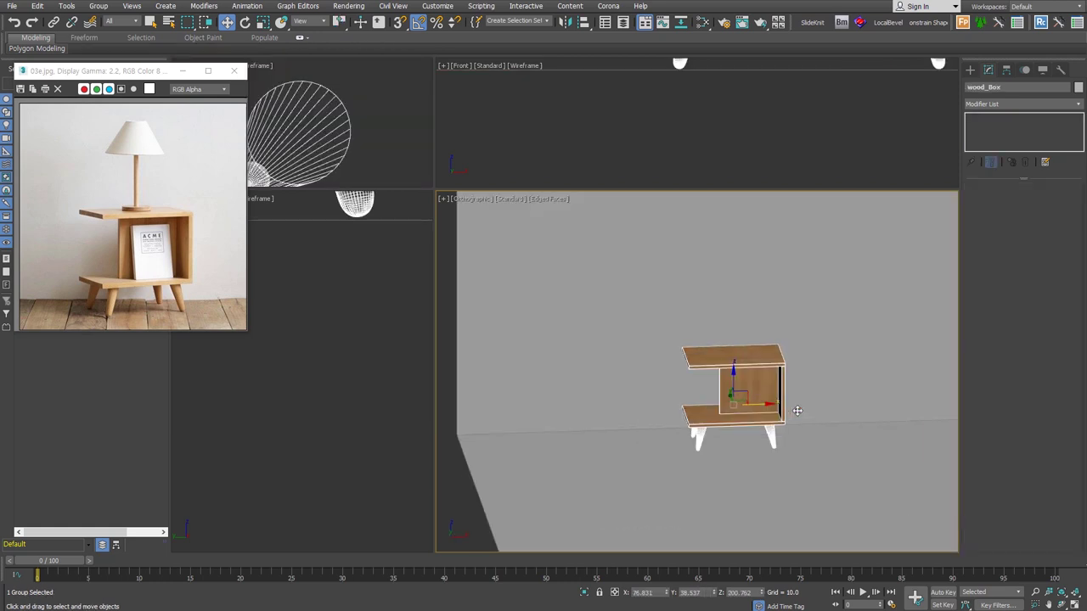
alt+middle_drag(796, 411, 708, 424)
key(e)
drag(709, 424, 704, 422)
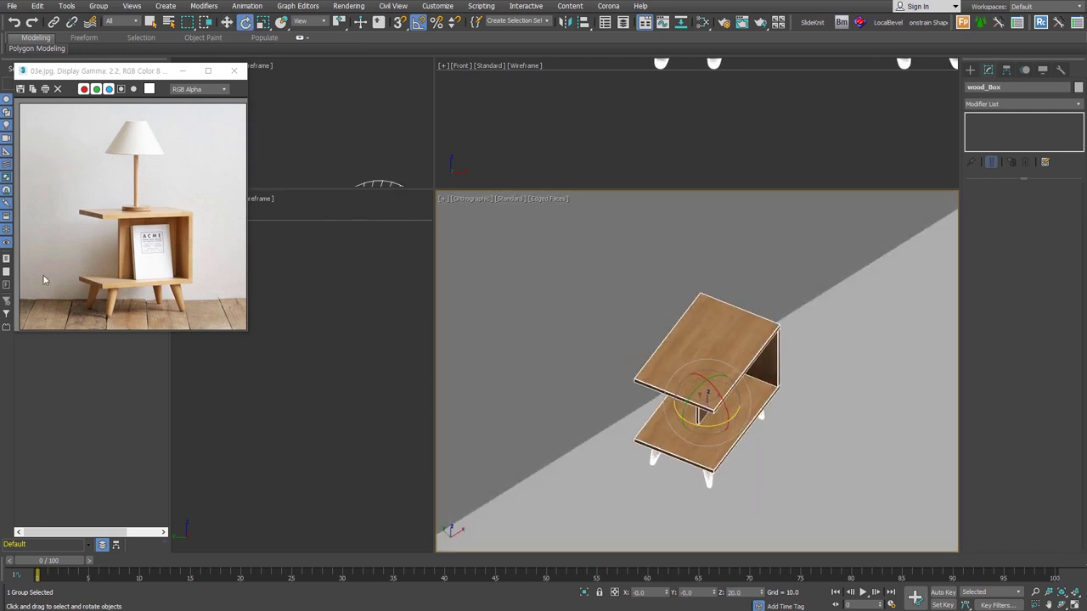
- Orbit to a straight front view of the table and open Render Setup's output size presets
alt+middle_drag(765, 425, 712, 377)
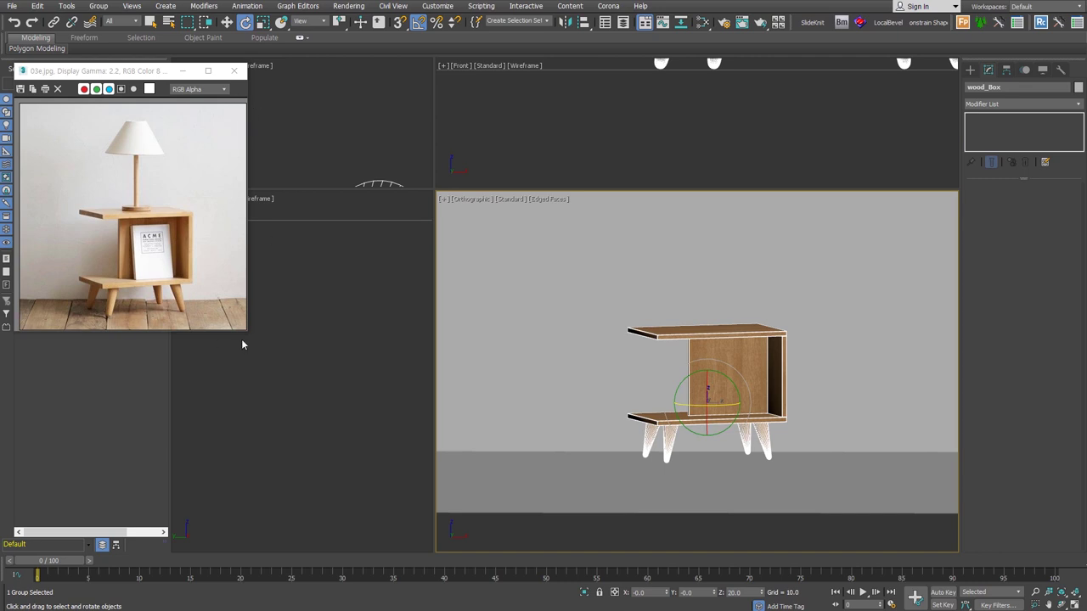
middle_drag(635, 407, 618, 415)
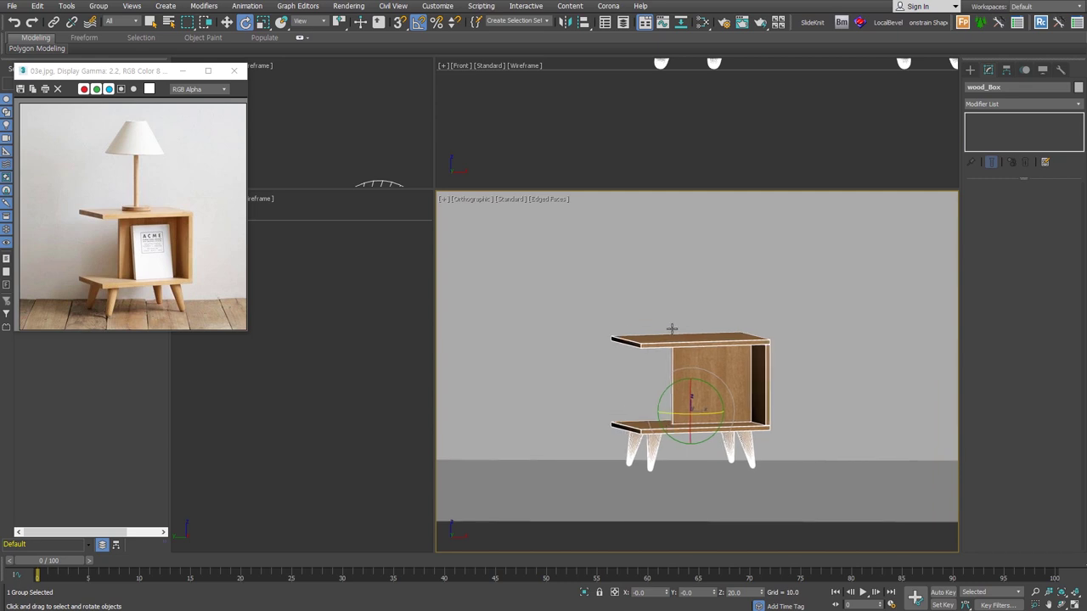
click(723, 25)
click(98, 344)
- Set the render output size to Custom 800 × 800 with the image aspect locked
click(95, 354)
double_click(99, 358)
text(800)
key(Tab)
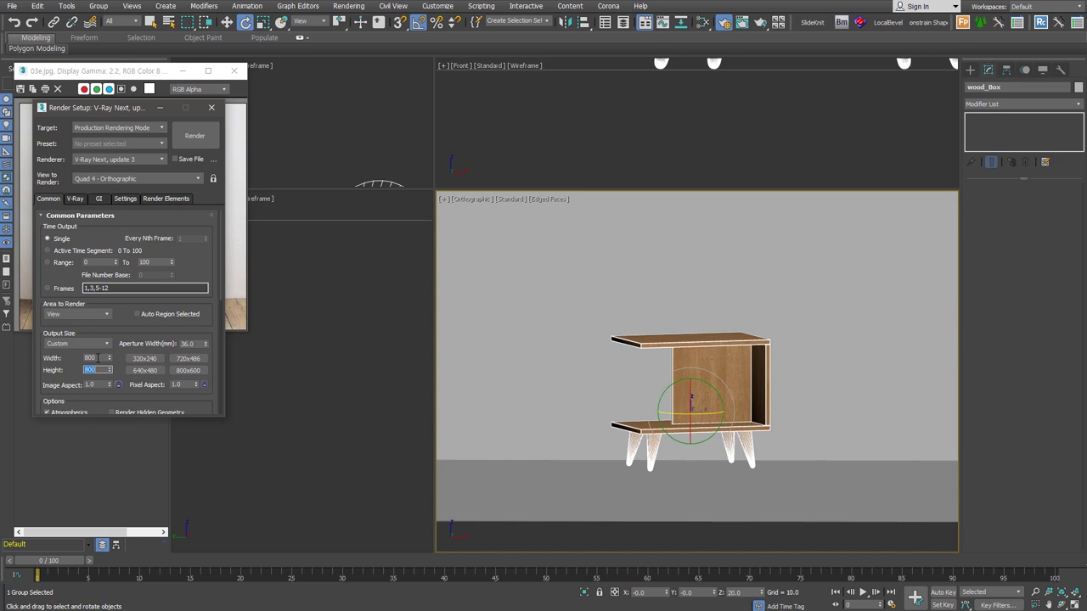
click(118, 387)
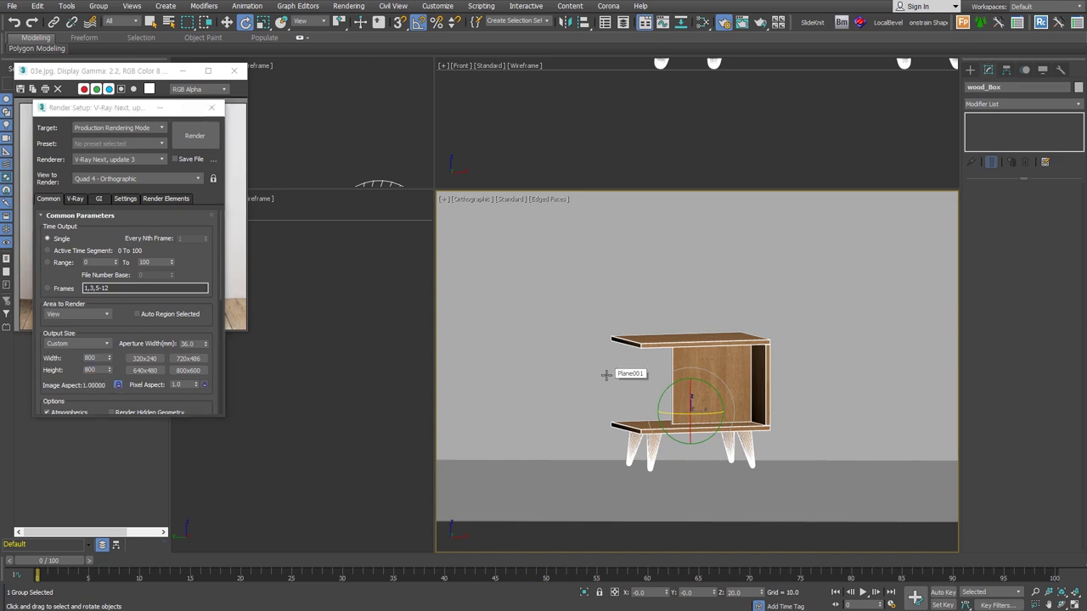
- Frame the table in the Perspective view with the safe frame showing
key(p)
middle_drag(607, 375, 702, 355)
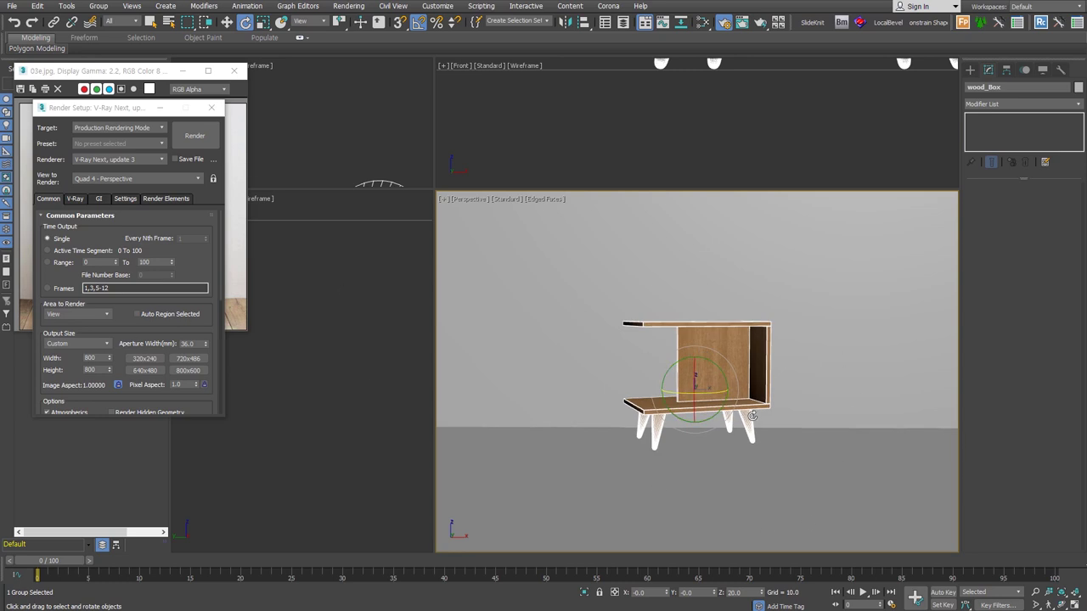
key(shift+f)
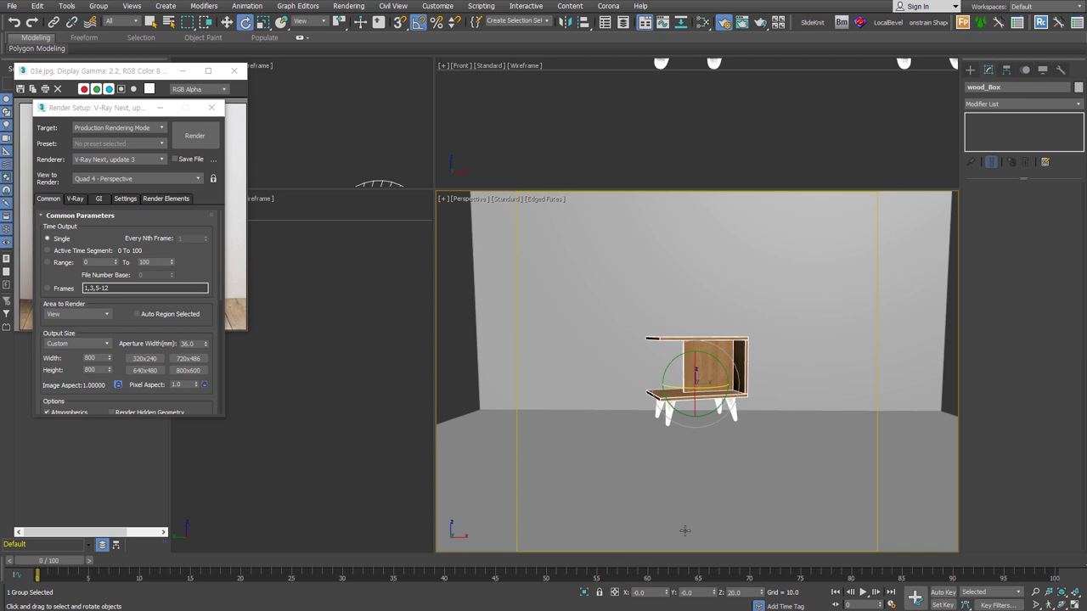
key(z)
alt+middle_drag(799, 445, 811, 435)
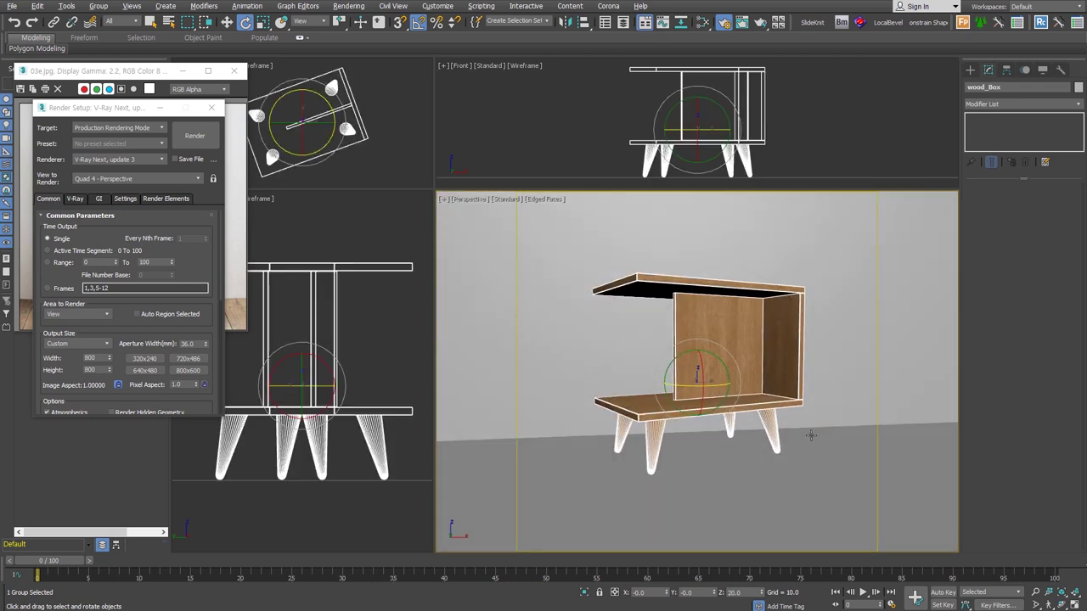
- Create a physical camera matching the active Perspective view
click(841, 157)
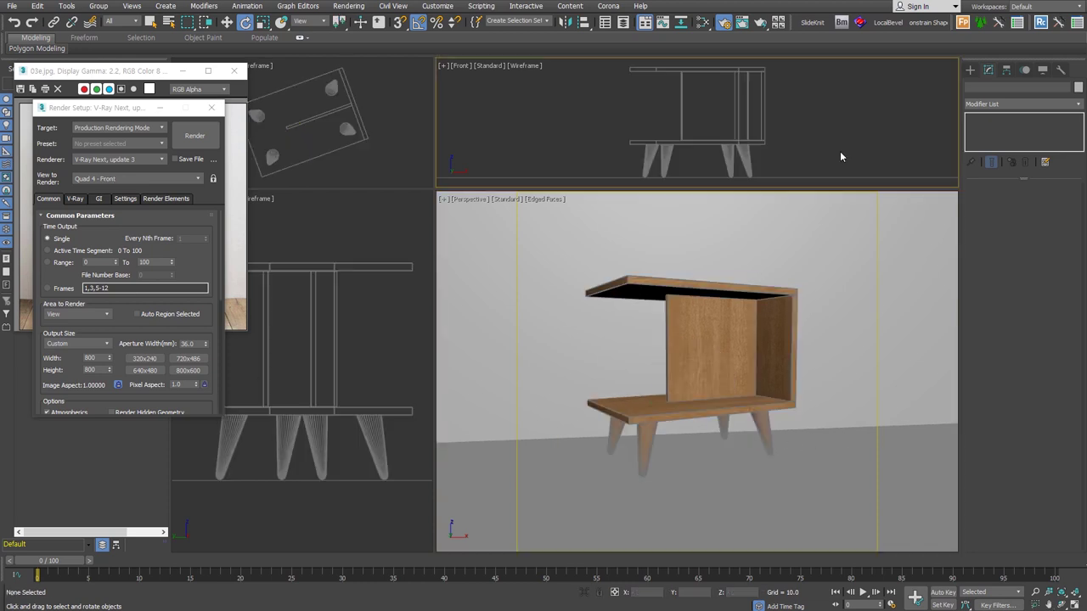
middle_click(790, 353)
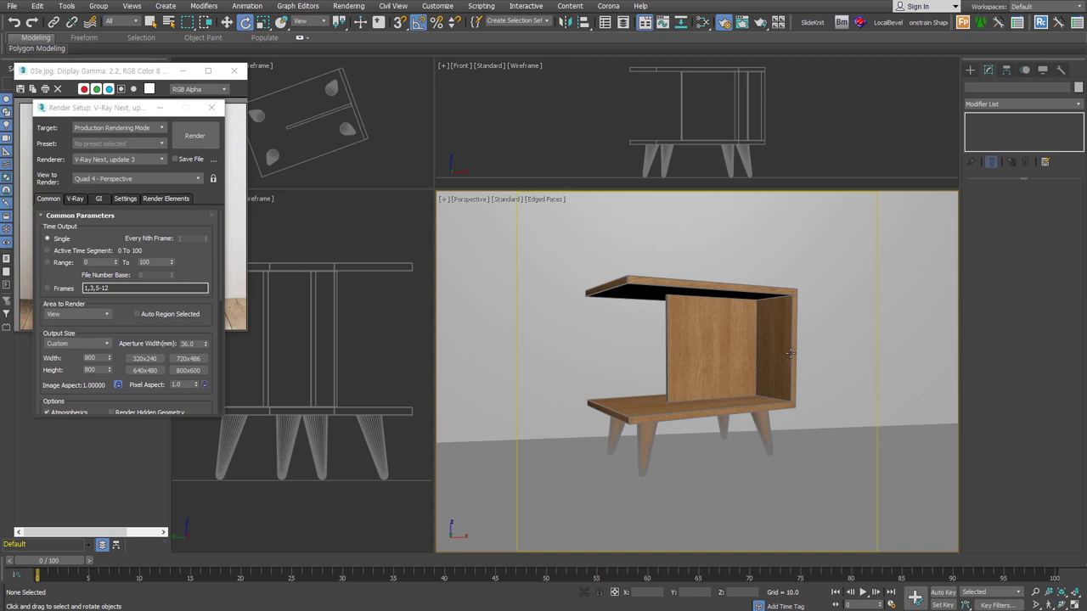
key(ctrl+c)
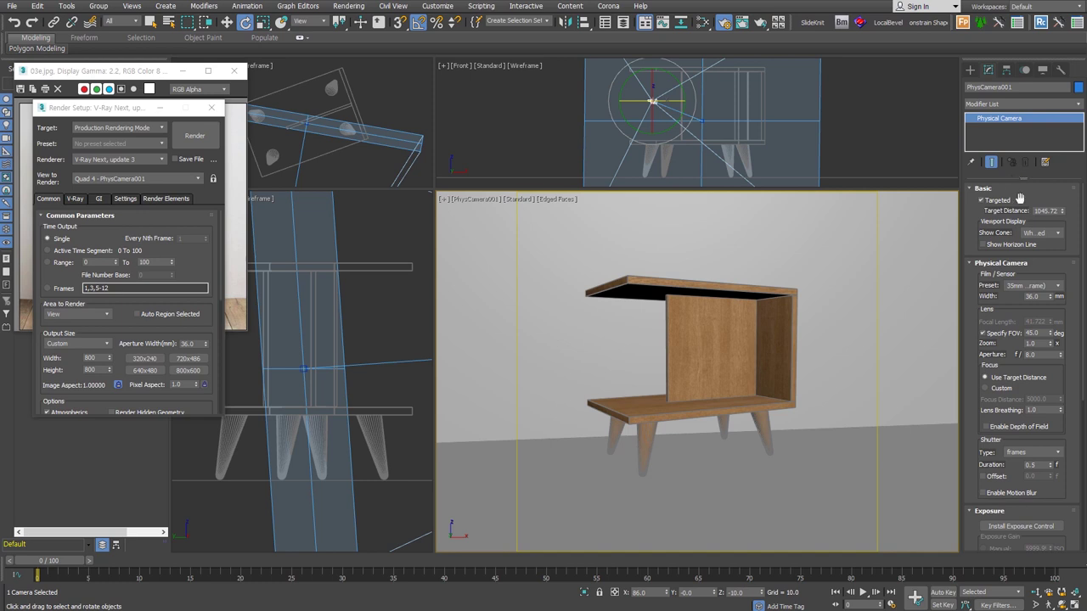
- Set the camera's shutter type to 1/seconds with a duration of 50
click(1057, 452)
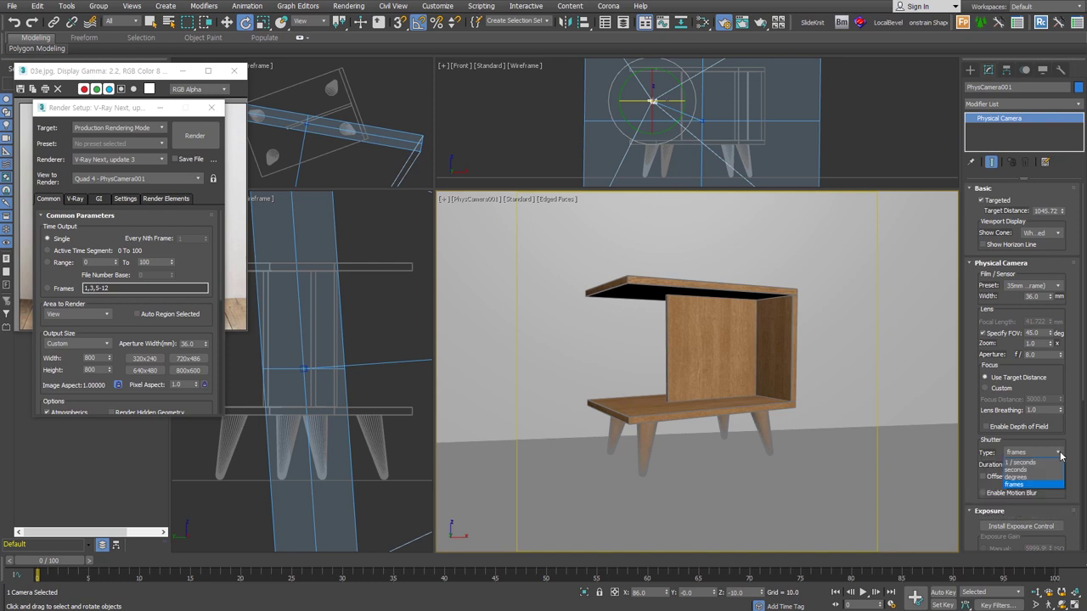
click(1055, 464)
double_click(1039, 464)
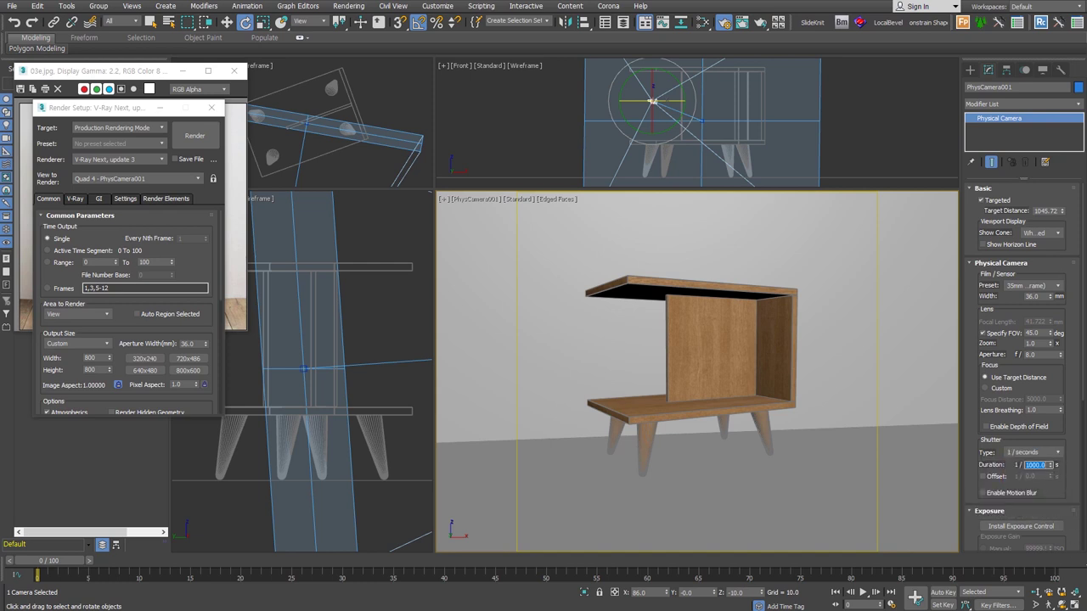
text(50)
drag(972, 484, 972, 289)
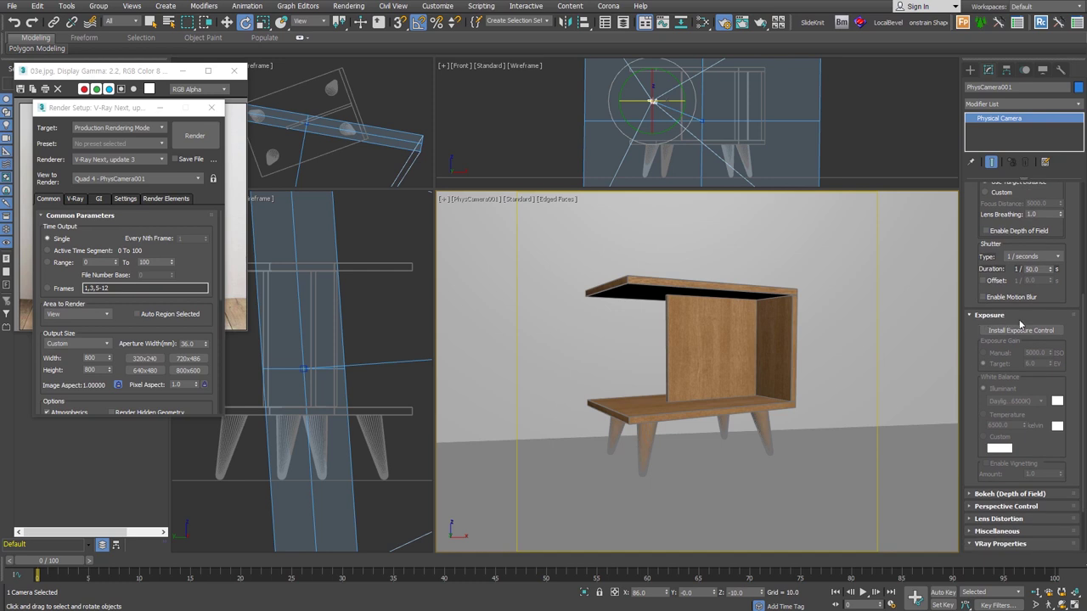
- Install exposure control with manual ISO 100 and a Custom white balance
click(1053, 333)
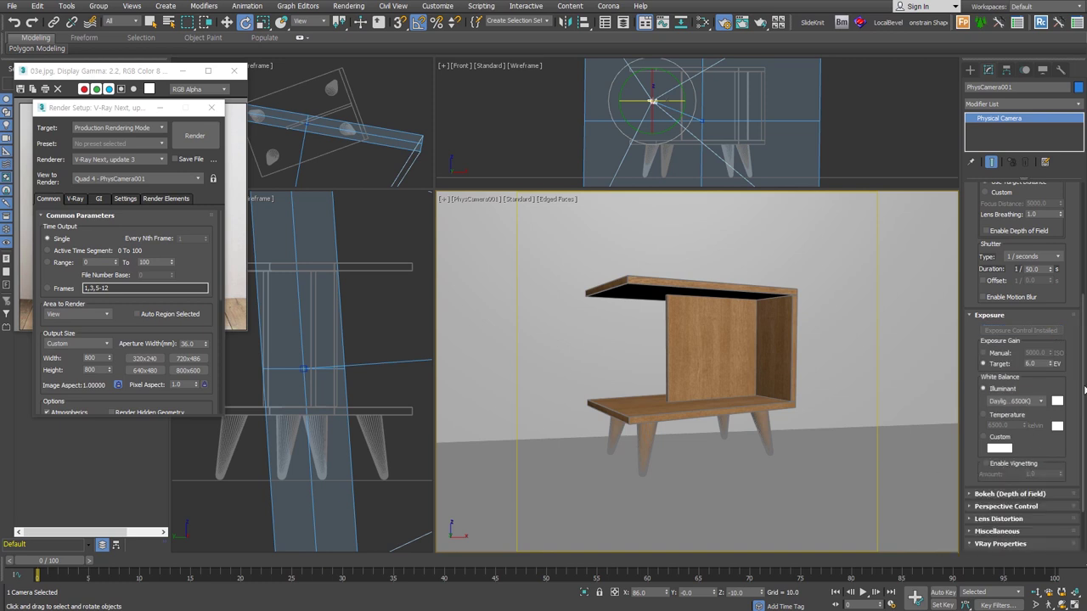
click(998, 353)
click(1038, 352)
text(100)
key(Return)
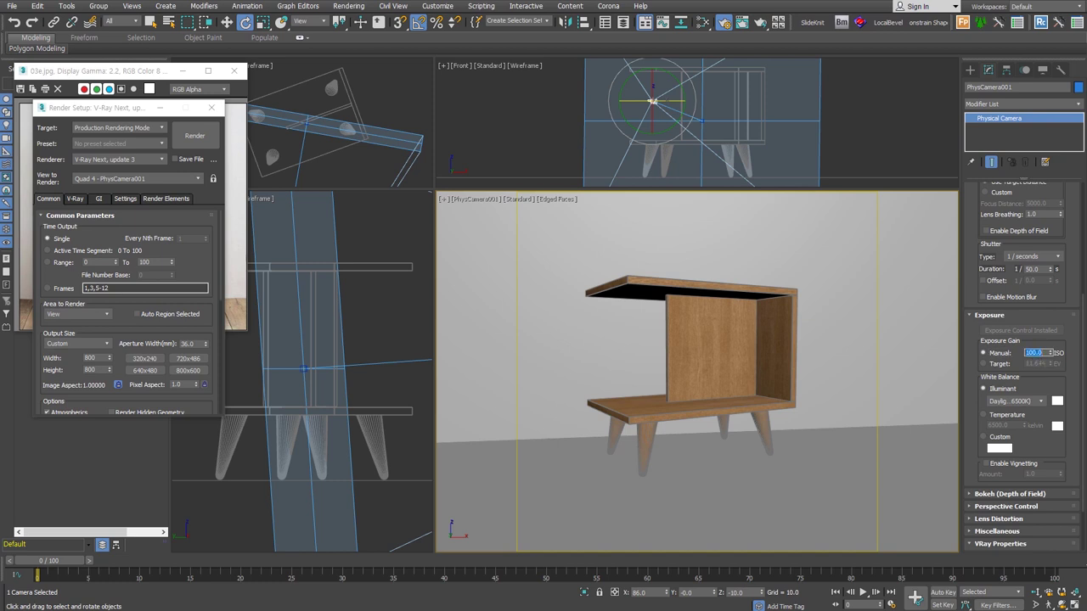
click(1000, 437)
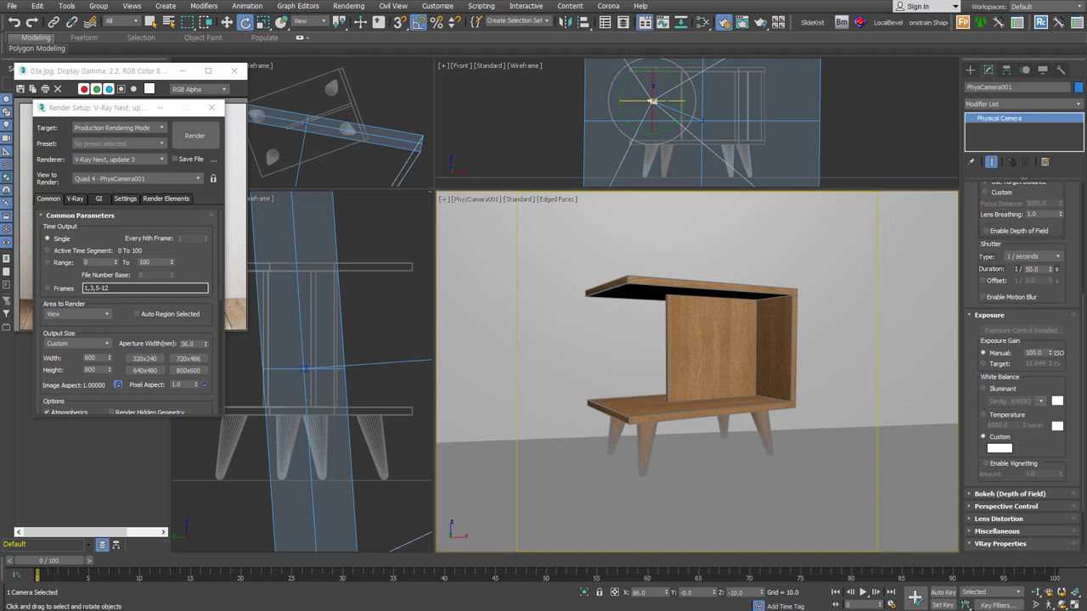
scroll(318, 400, down, 5)
middle_drag(325, 393, 307, 412)
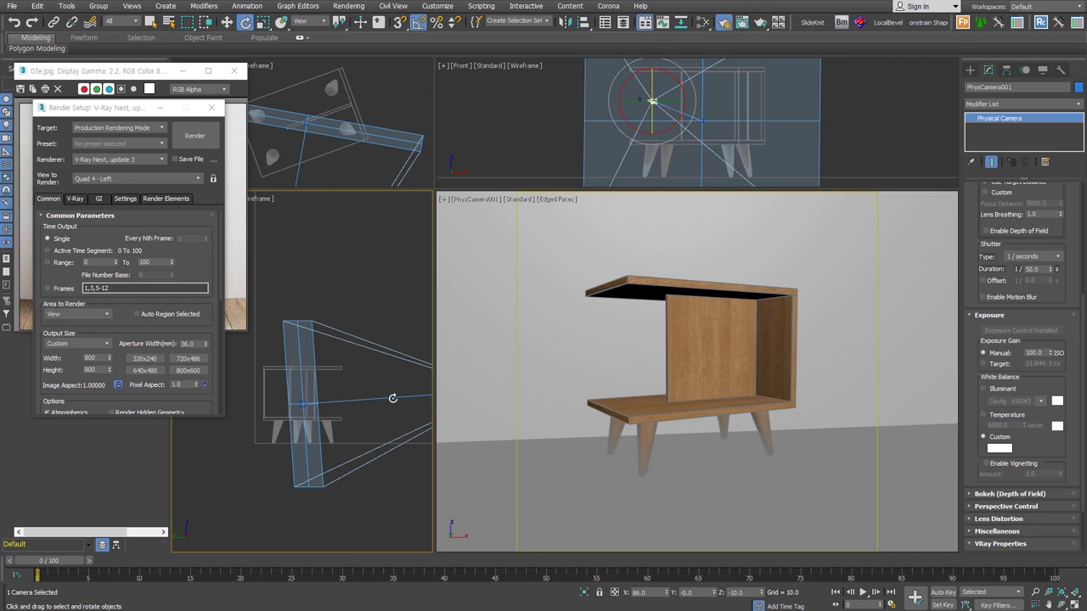
- Draw a VRayLight plane light in the side view
middle_drag(392, 398, 367, 407)
click(371, 319)
mouse_move(371, 319)
middle_down()
mouse_move(385, 449)
mouse_move(347, 435)
middle_up()
click(969, 69)
click(1004, 102)
click(998, 153)
click(1010, 140)
drag(310, 279, 419, 481)
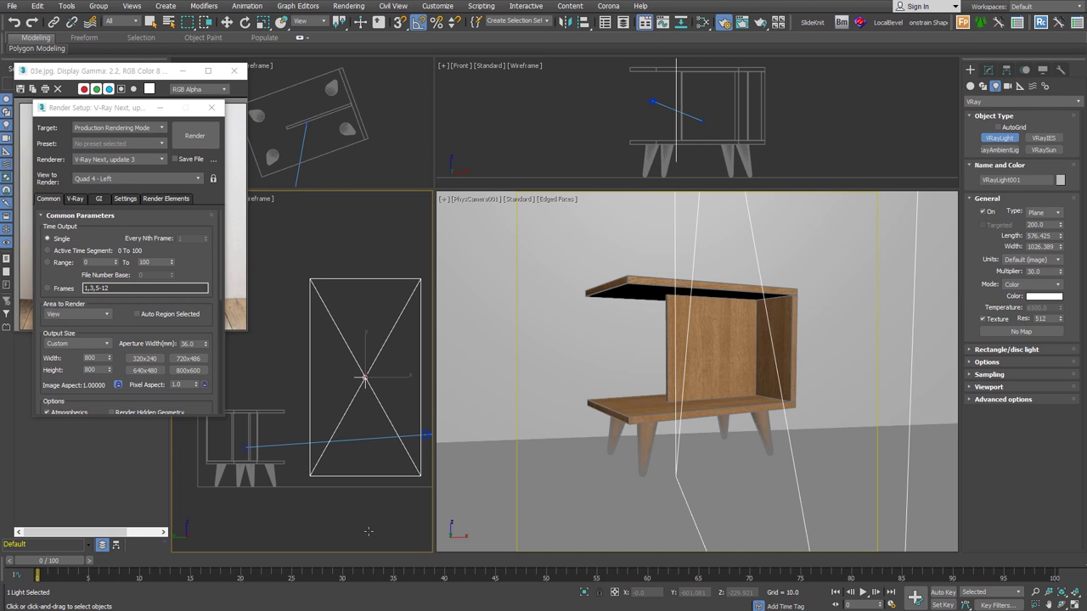
- Rotate the light 105° in Top view, move it out of camera view, and test-render
right_click(687, 128)
key(t)
key(e)
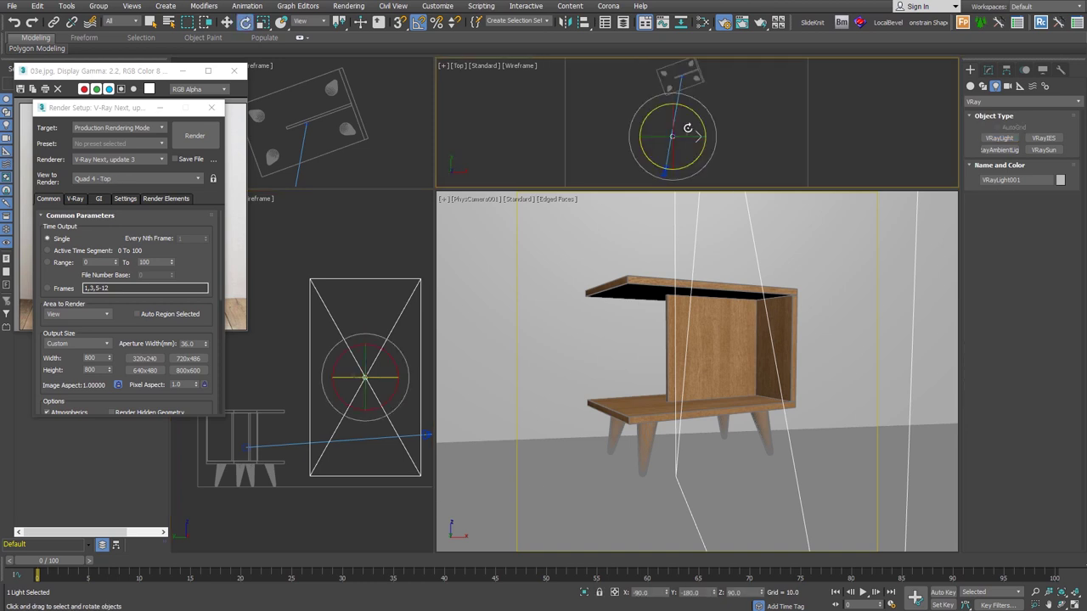
mouse_move(691, 112)
mouse_down()
mouse_move(596, 128)
mouse_move(766, 157)
mouse_up()
key(w)
drag(692, 129, 827, 126)
scroll(746, 141, down, 2)
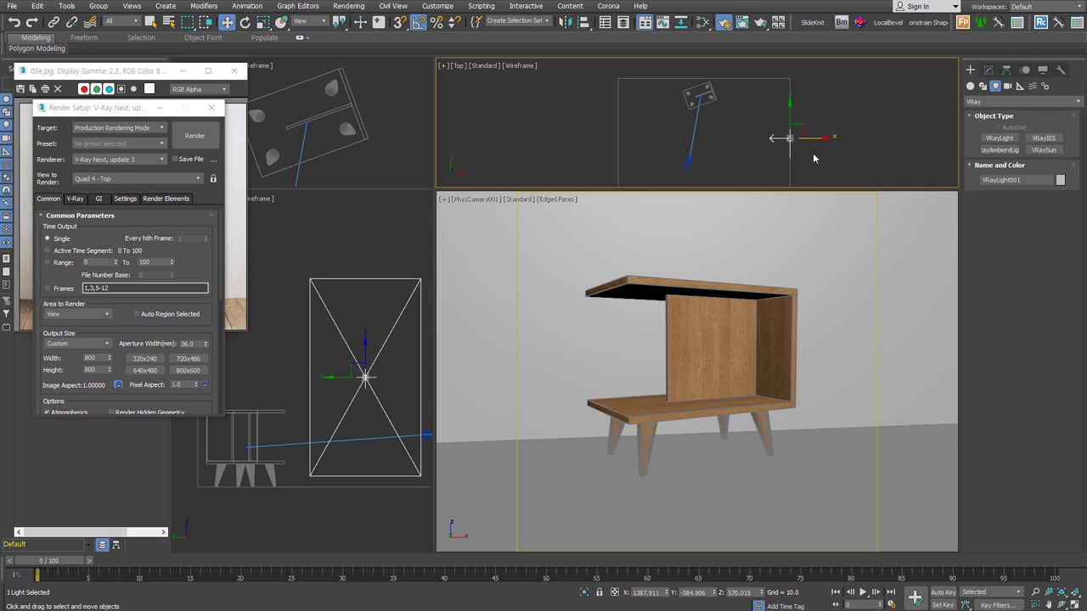
click(394, 420)
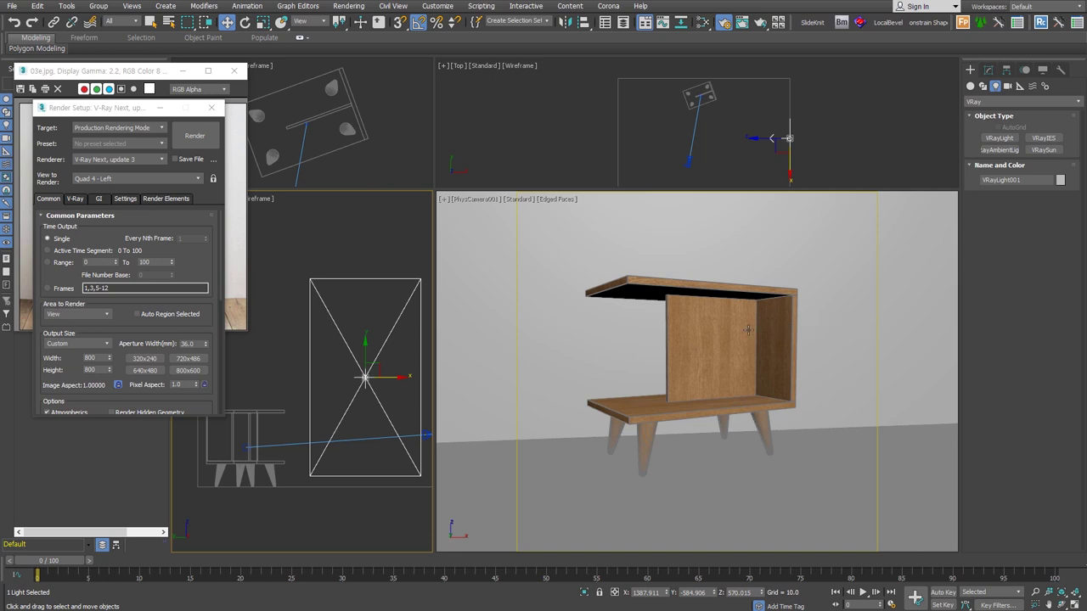
click(207, 139)
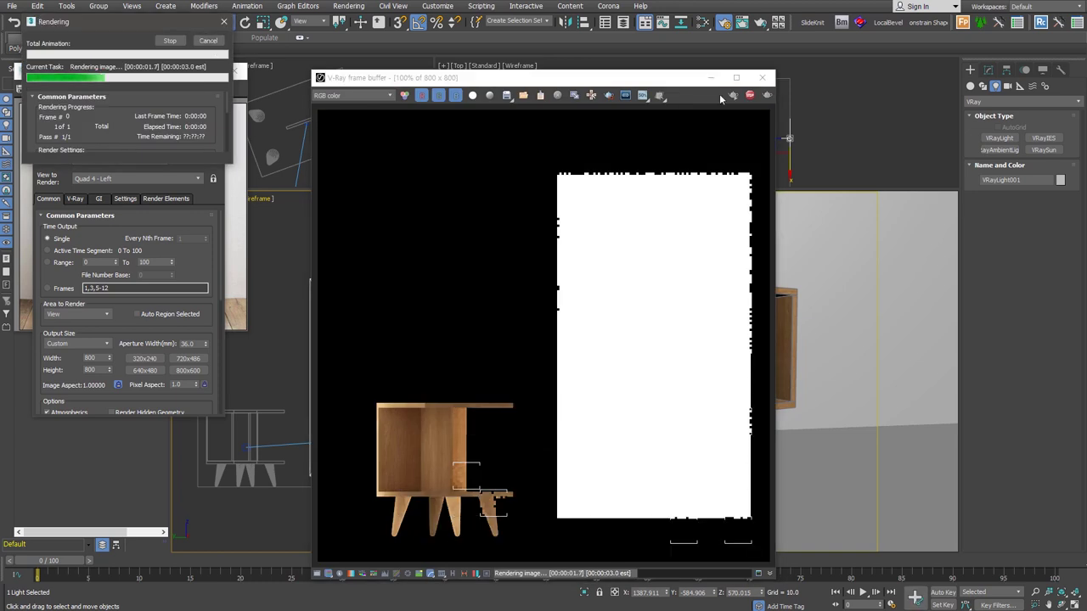
- Close the unfinished frame buffer and re-render the PhysCamera001 view with Shift+Q
click(761, 84)
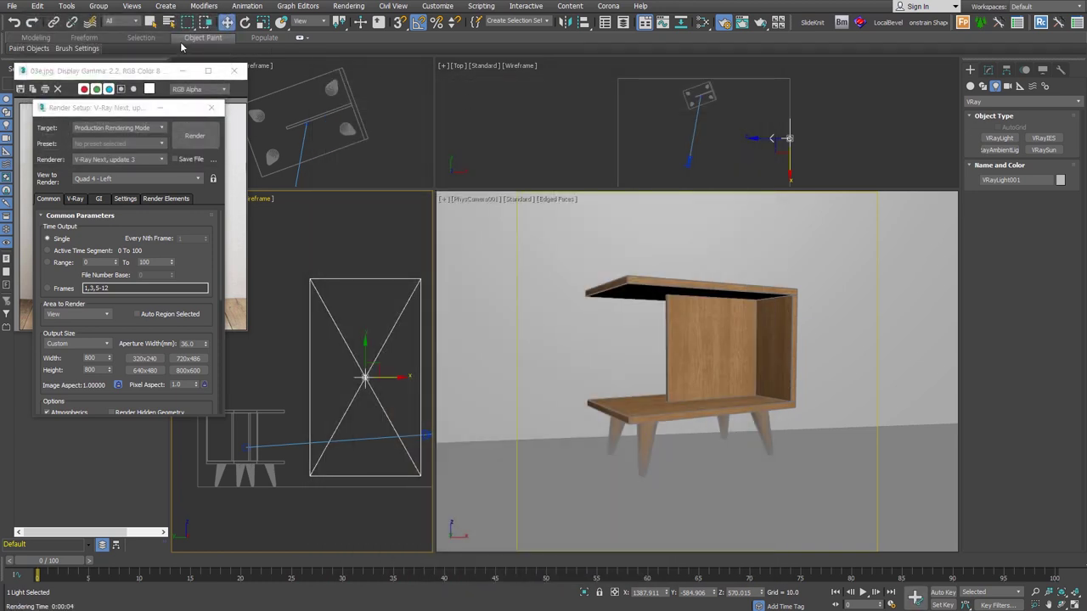
click(758, 24)
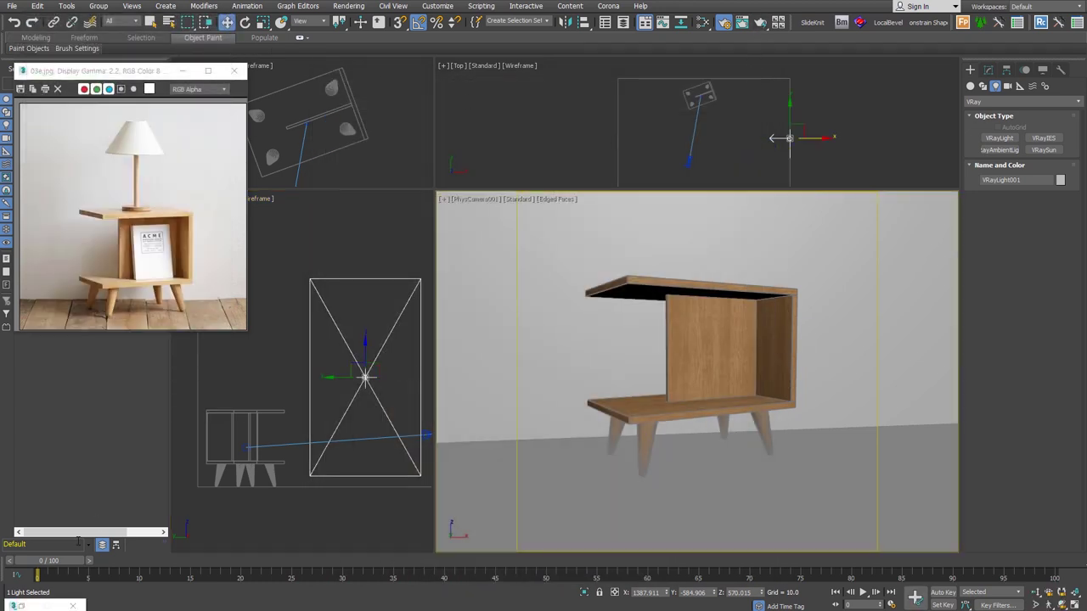
key(shift+q)
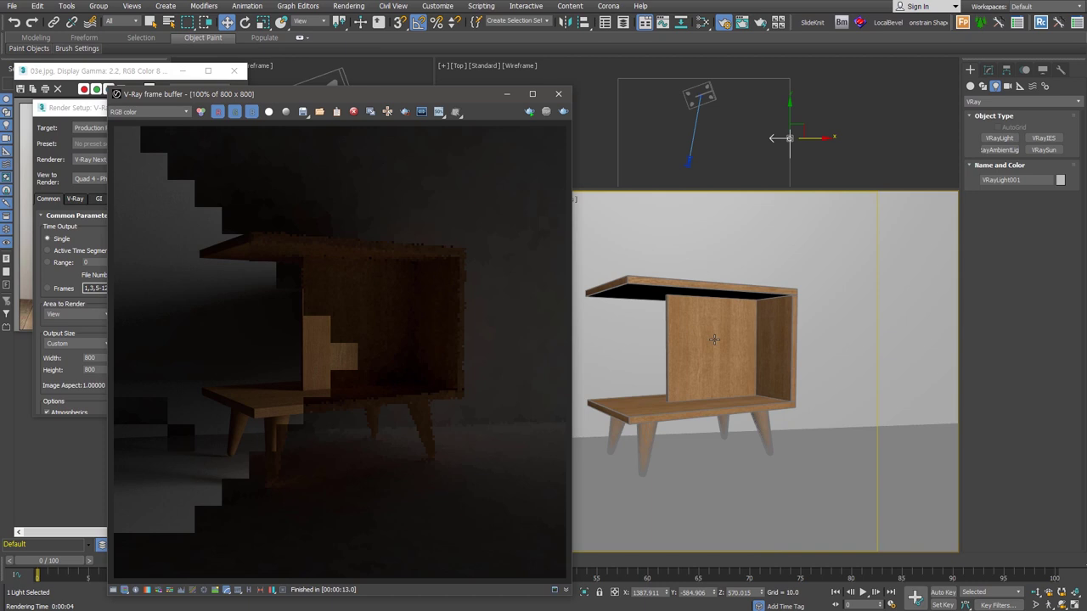
click(714, 339)
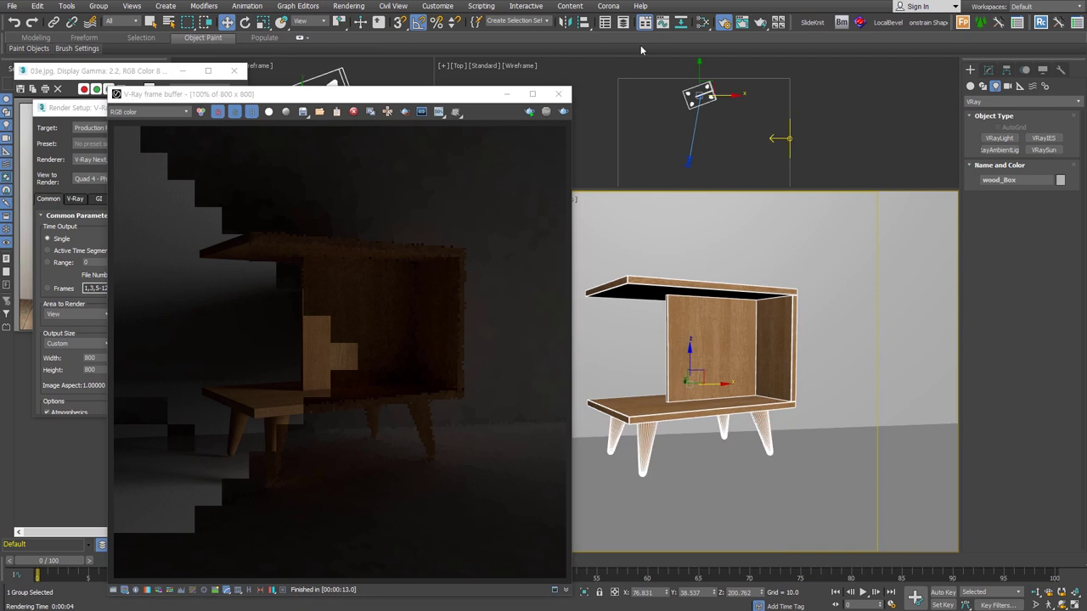
- Align wood_Box's minimum Z to Plane001's minimum Z using Alt+A
key(alt+a)
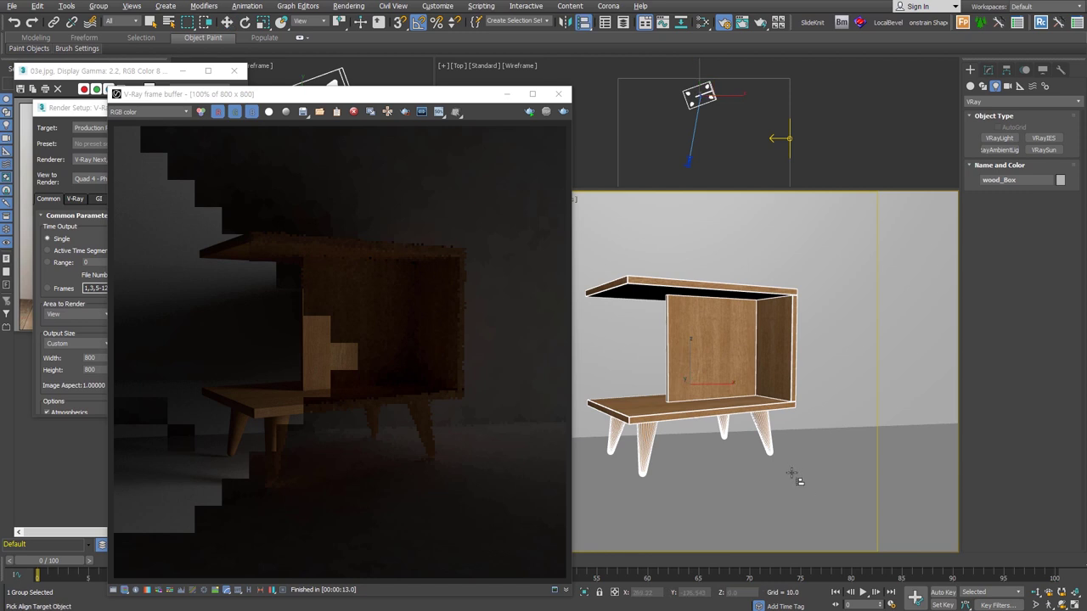
click(802, 490)
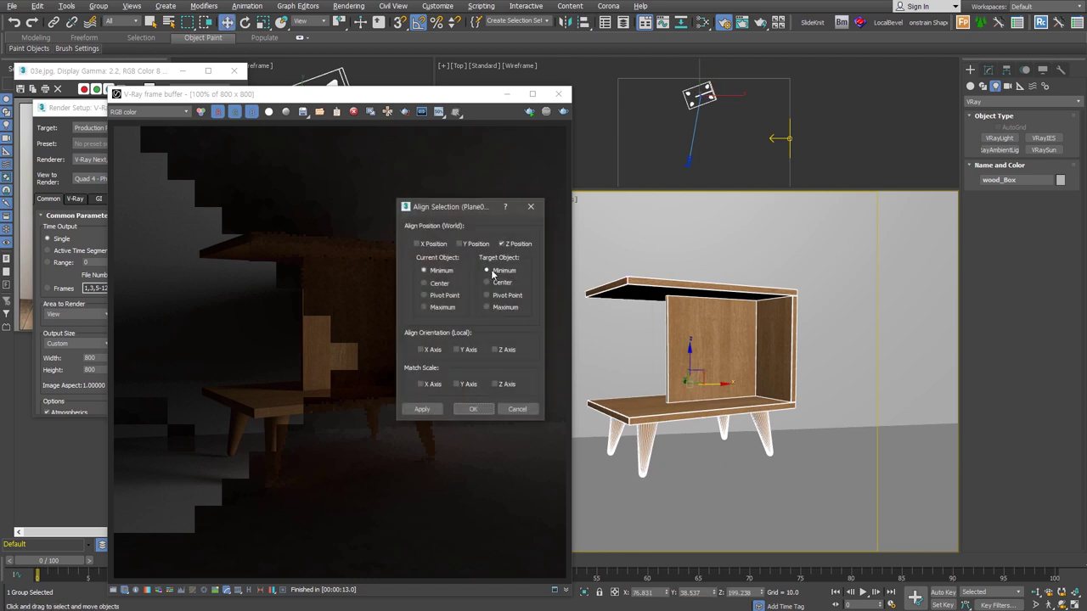
click(473, 409)
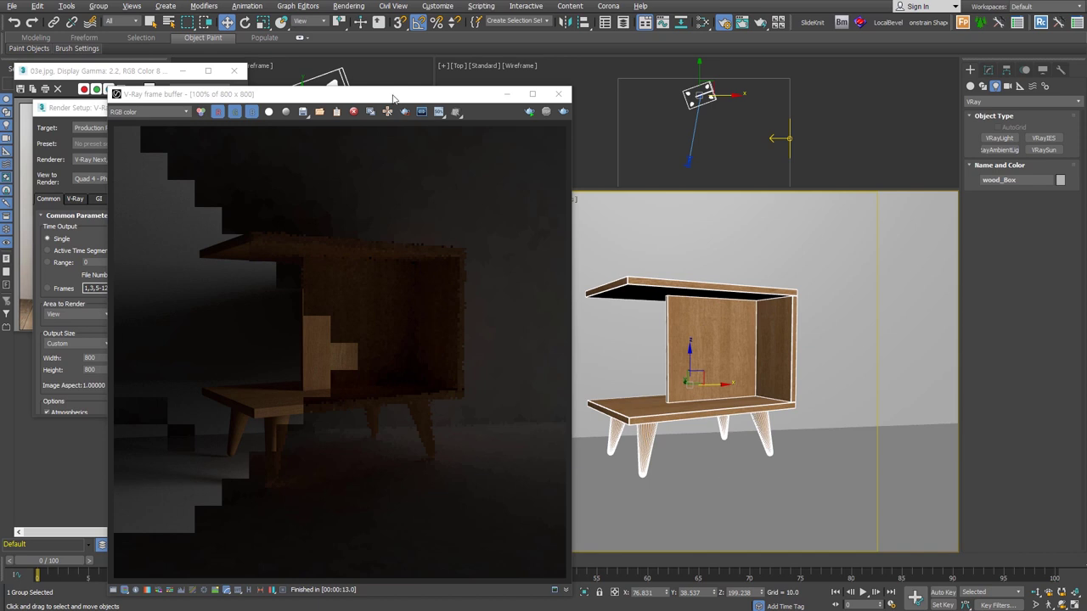
drag(393, 99, 593, 62)
- Inspect V-Ray Color mapping and the GI Irradiance map, then view the Render Elements list
click(76, 199)
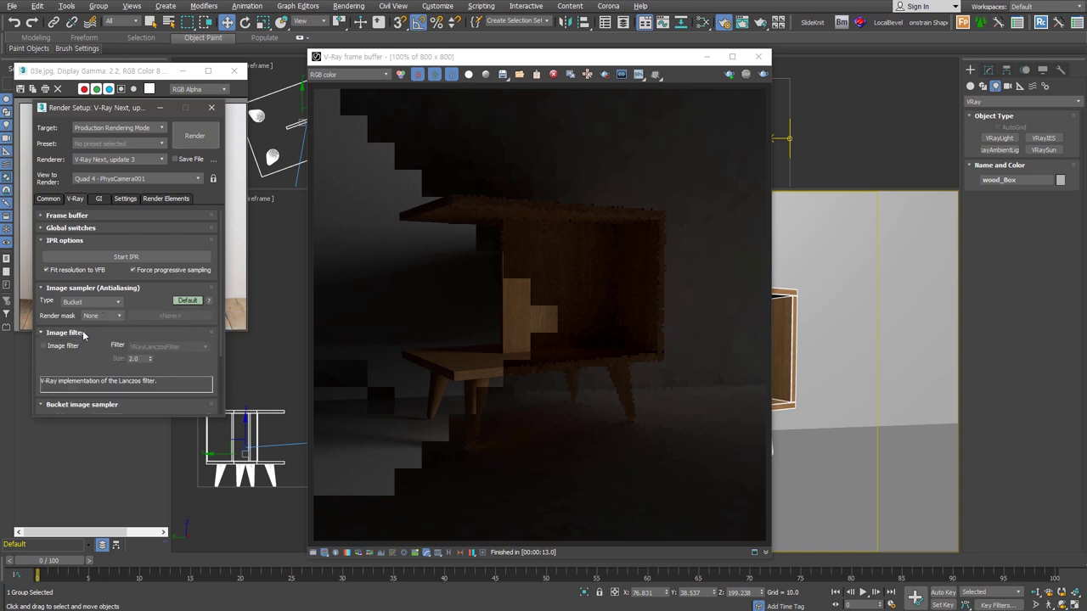
click(125, 346)
click(125, 378)
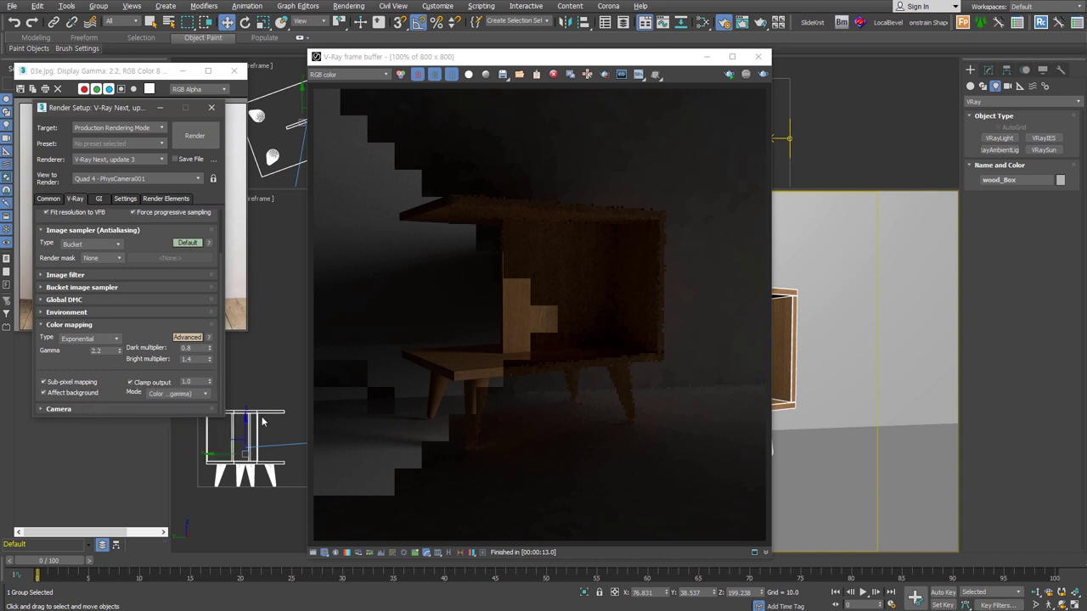
click(101, 199)
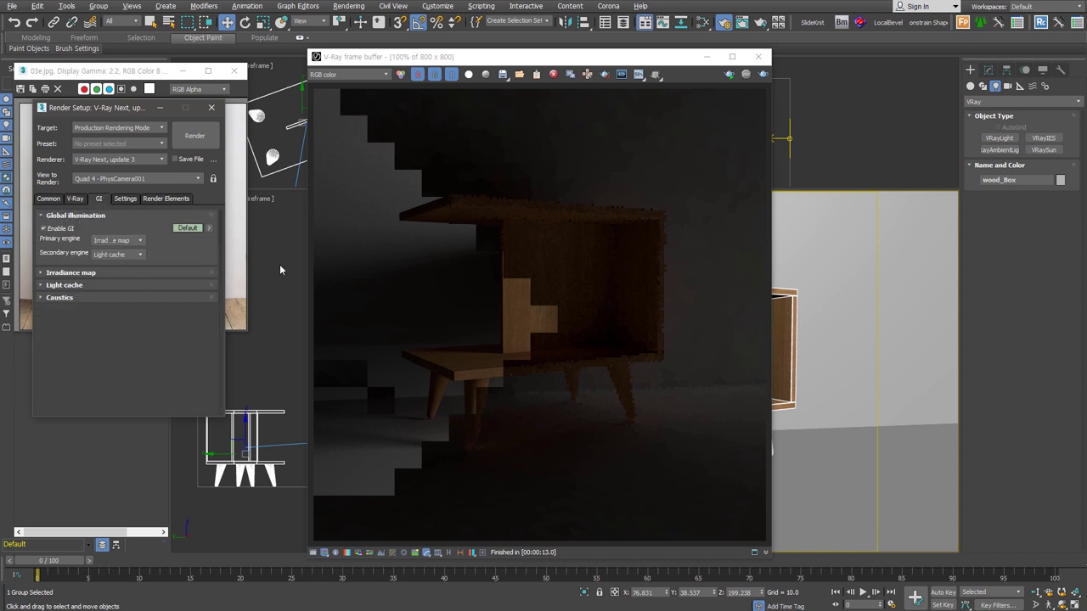
click(134, 272)
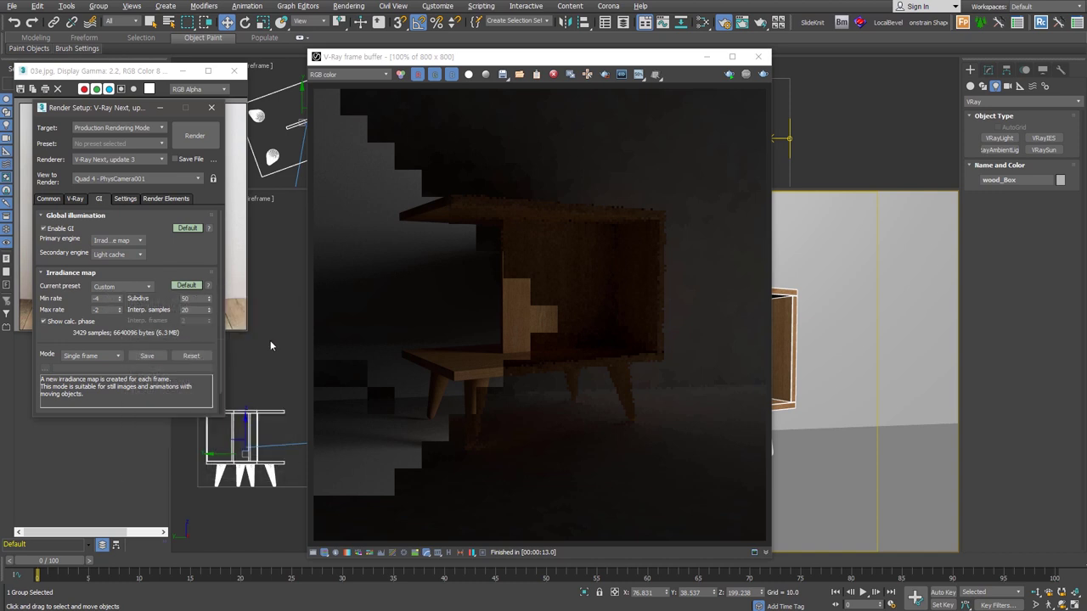
scroll(180, 381, down, 5)
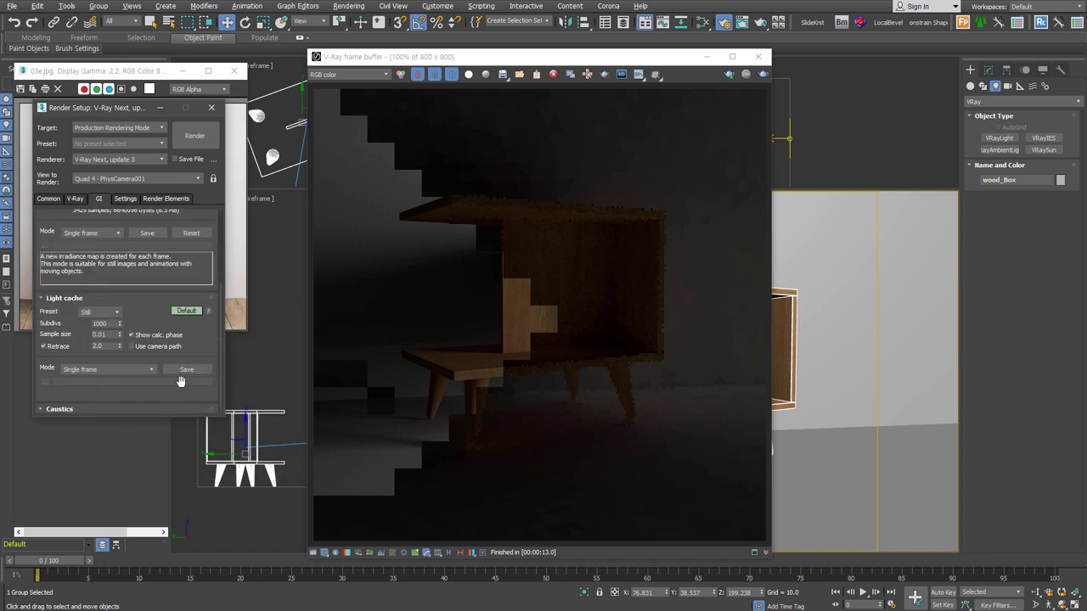
click(169, 199)
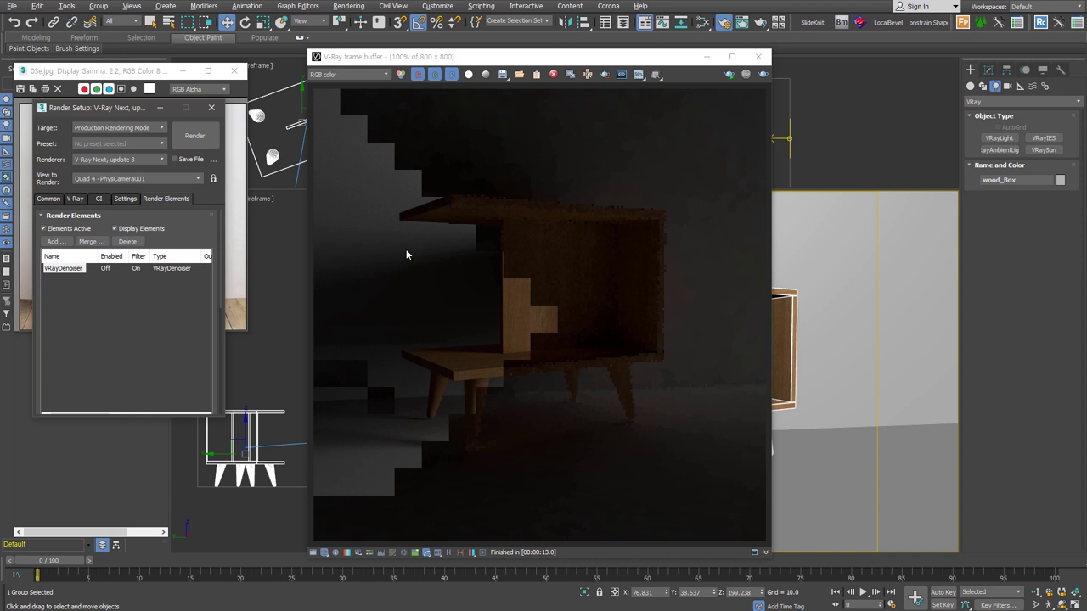
- Copy VRayLight001 to the table's opposite side as VRayLight002, rotate it, and set multiplier 50
key(F10)
drag(643, 56, 678, 54)
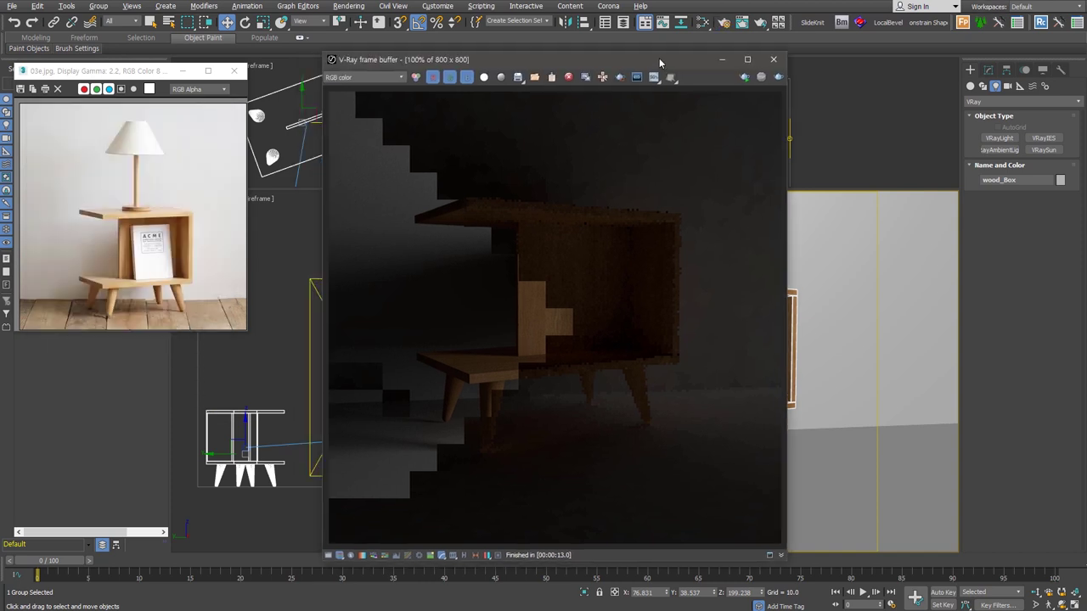
click(321, 295)
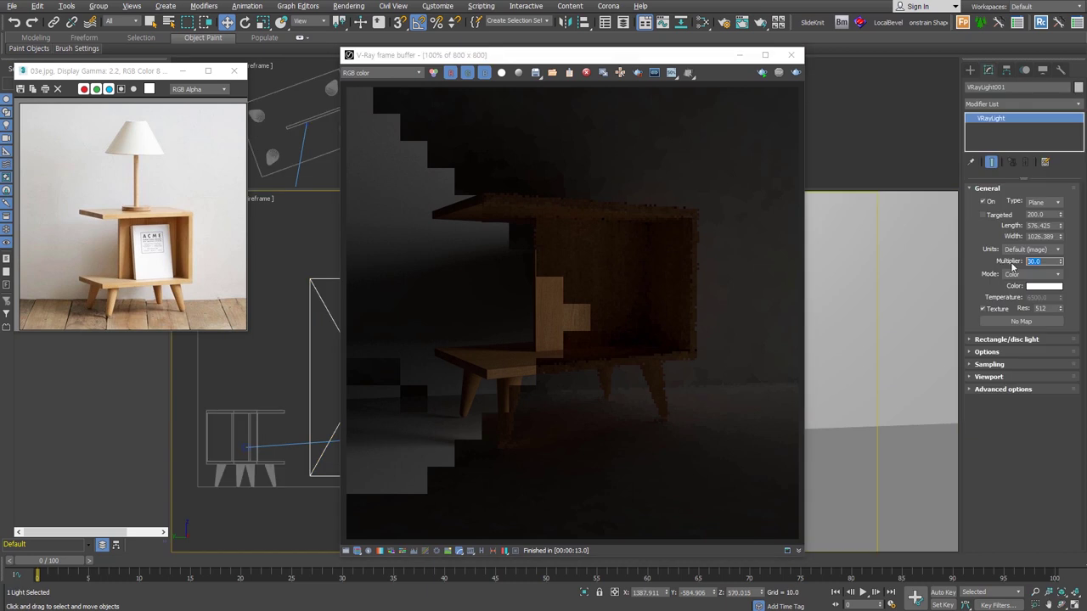
click(739, 54)
shift+drag(697, 130, 649, 130)
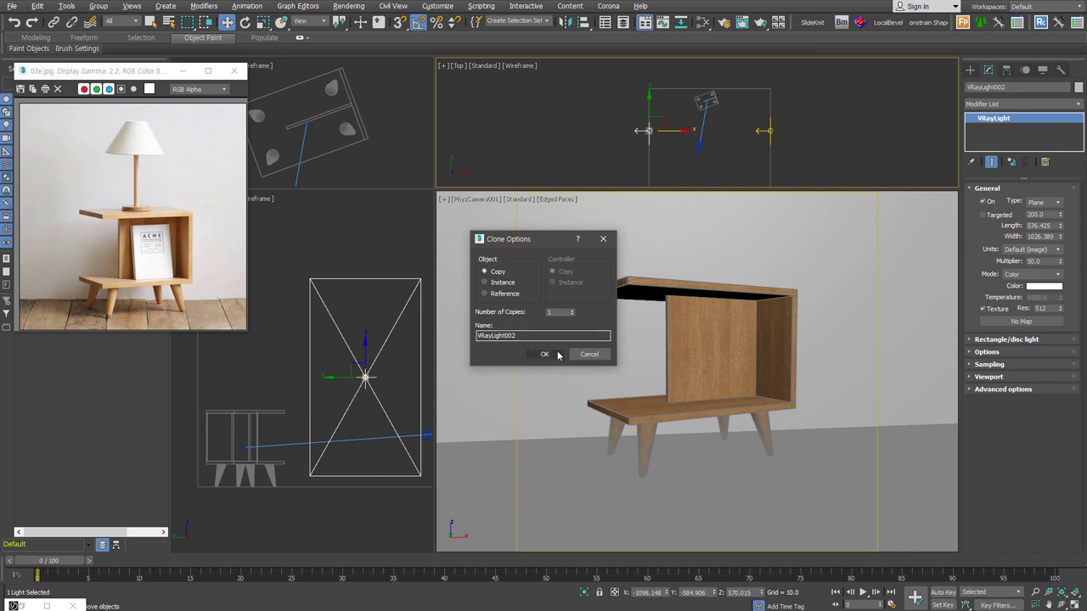
click(544, 354)
right_click(652, 128)
click(689, 139)
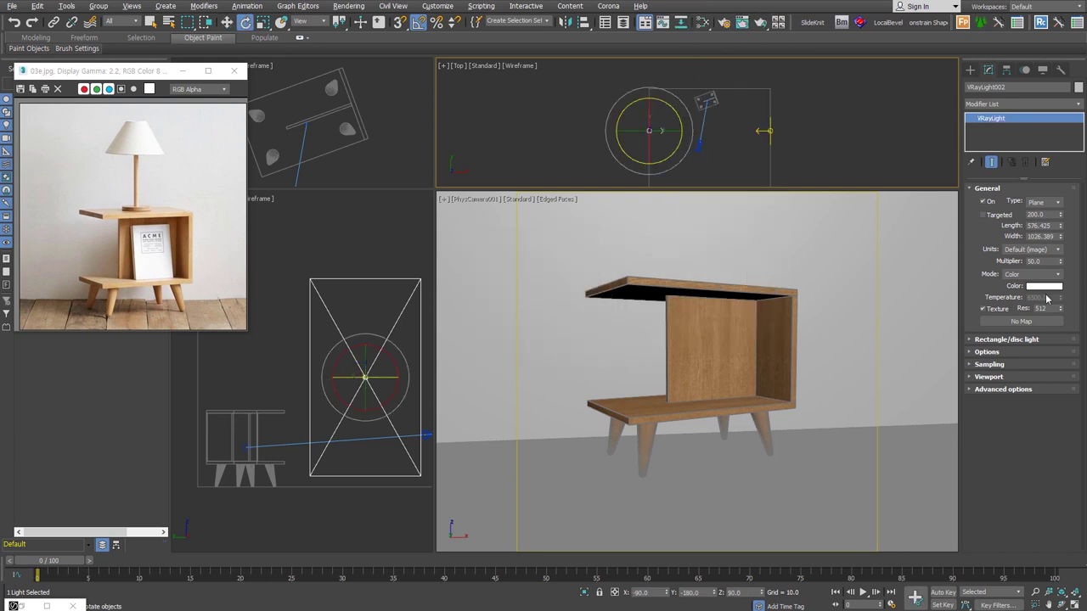
double_click(1051, 261)
click(490, 205)
- Select the physical camera, check its shutter duration, and run a test render of the camera view
click(478, 201)
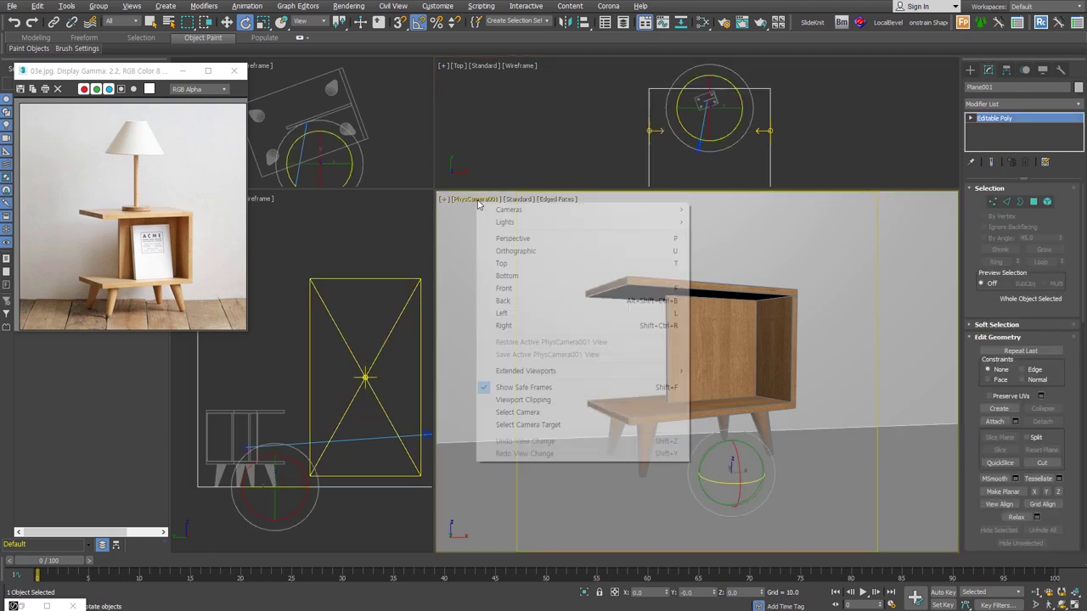
click(517, 412)
double_click(1037, 269)
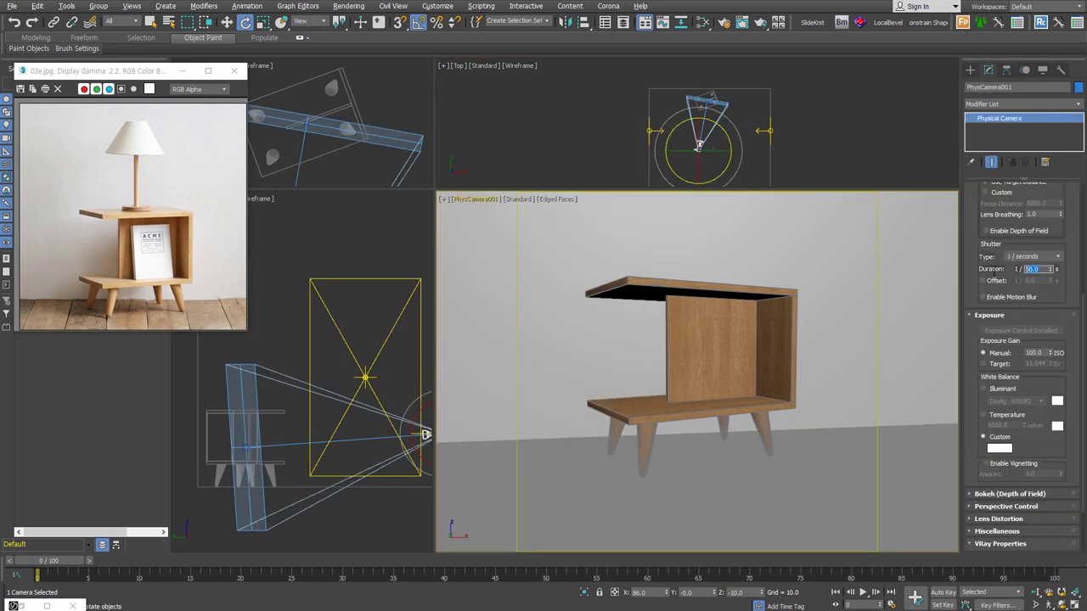
right_click(808, 373)
click(778, 386)
click(760, 21)
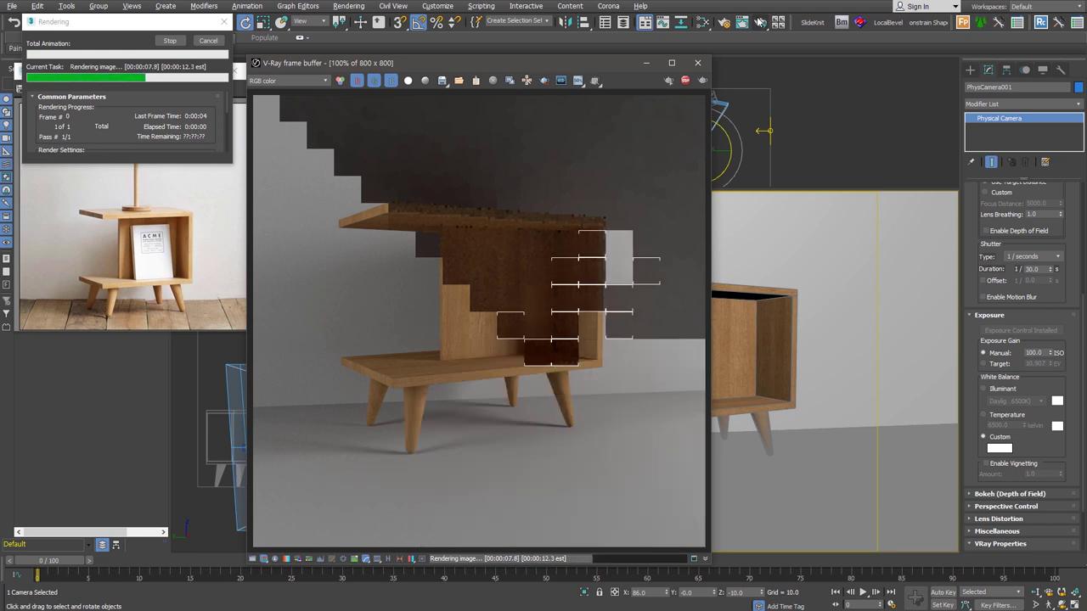
click(697, 62)
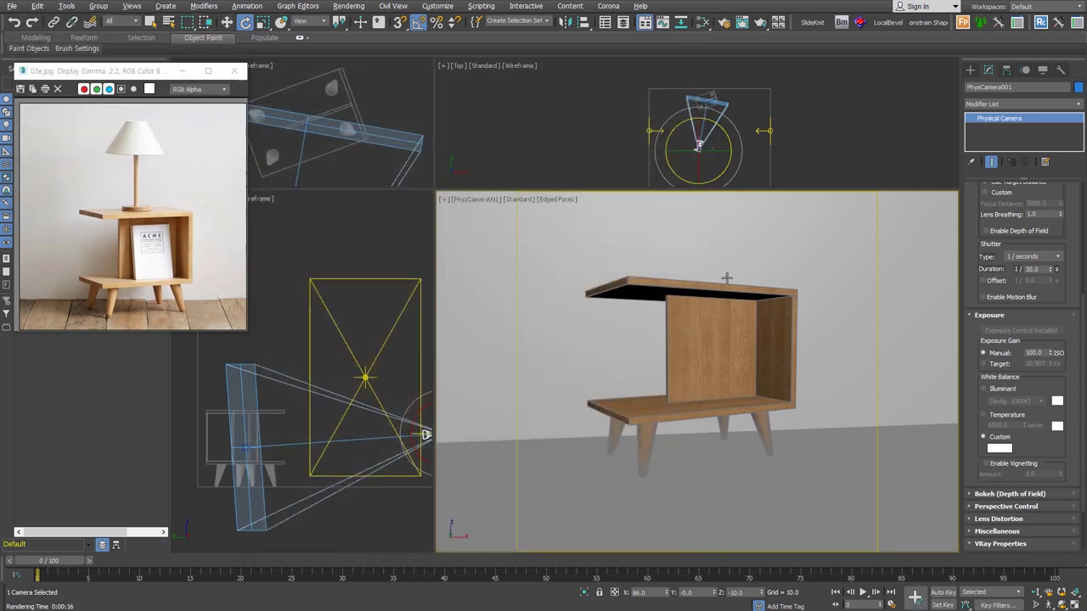
- Pull the camera farther back from the table and widen its field of view
scroll(980, 263, up, 5)
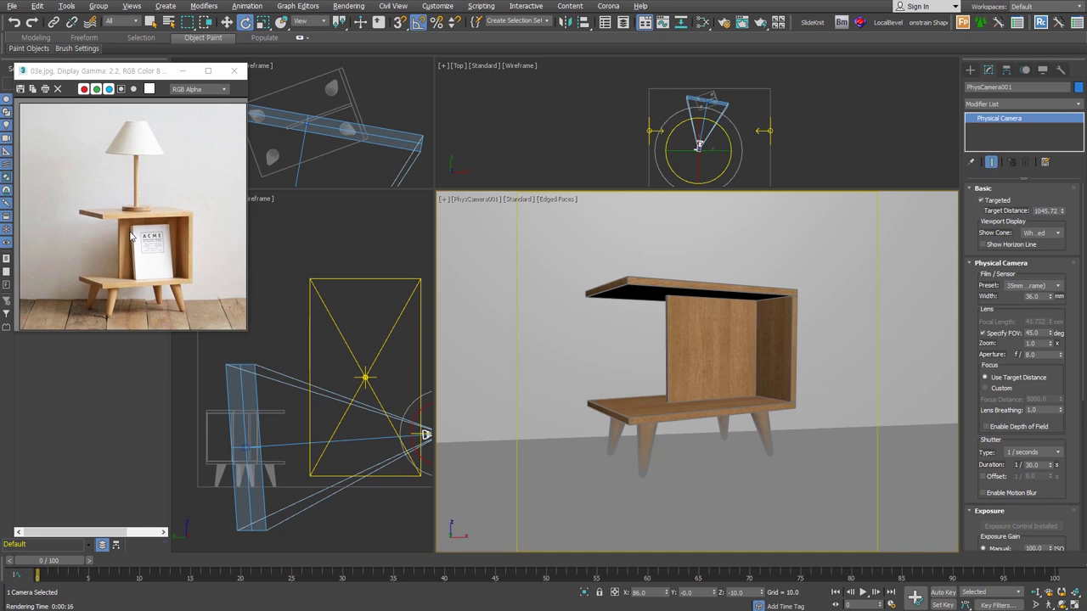
key(w)
drag(699, 144, 704, 211)
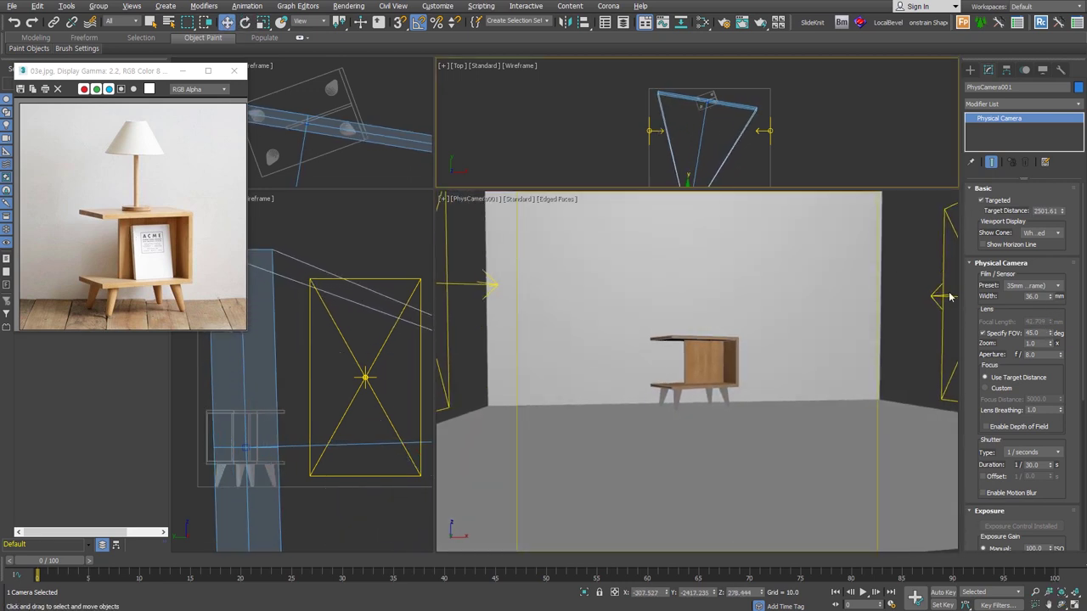
mouse_move(1054, 332)
mouse_down()
mouse_move(1048, 323)
mouse_move(1048, 347)
mouse_up()
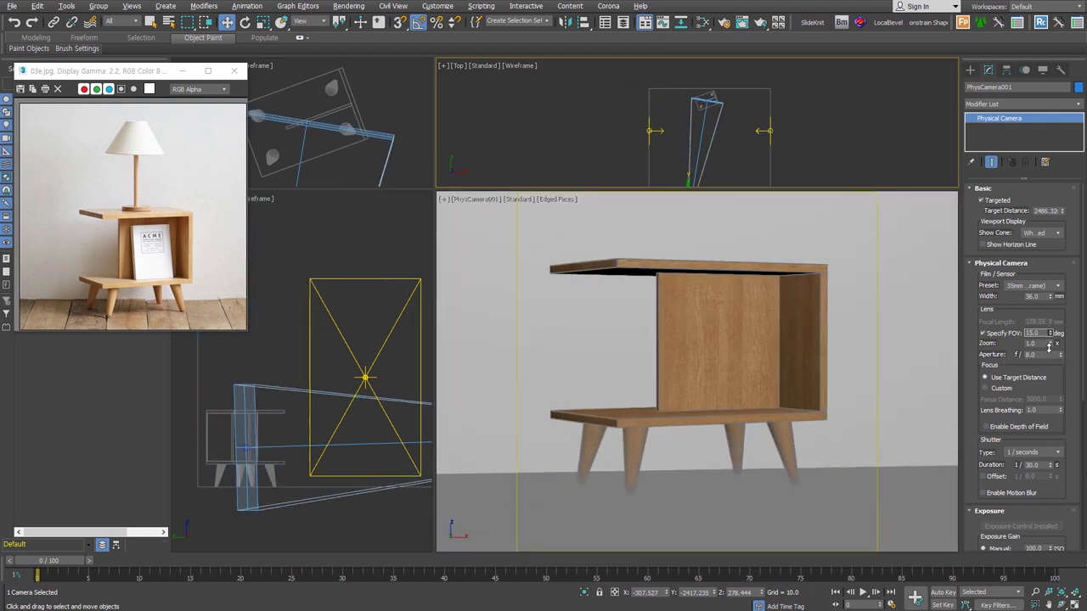
text(19)
- Use Walk Through in the PhysCamera view to turn the camera until the nightstand is centred
click(1061, 605)
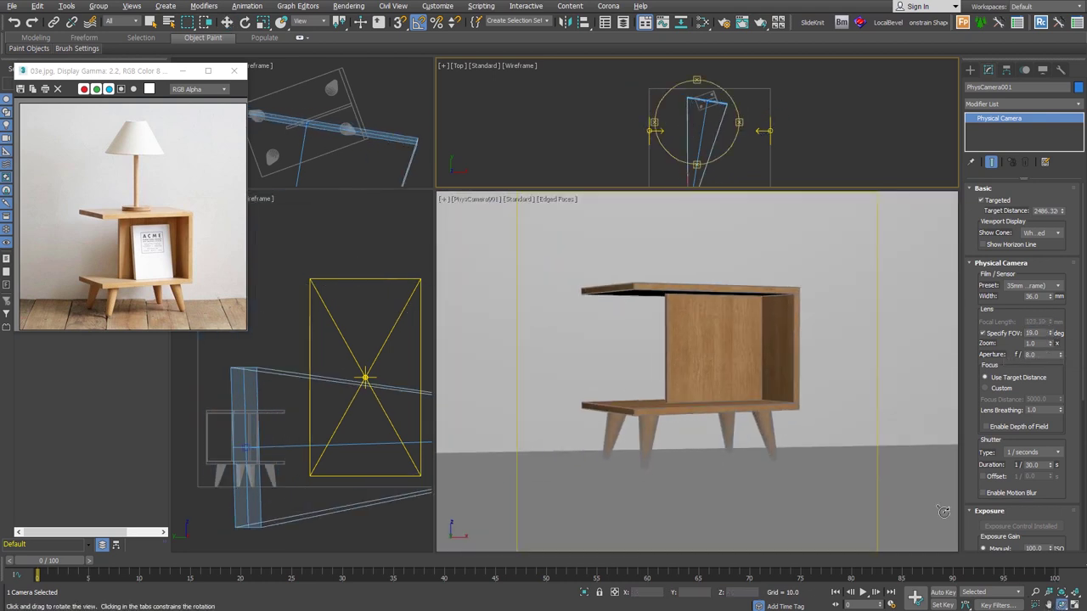
right_click(696, 356)
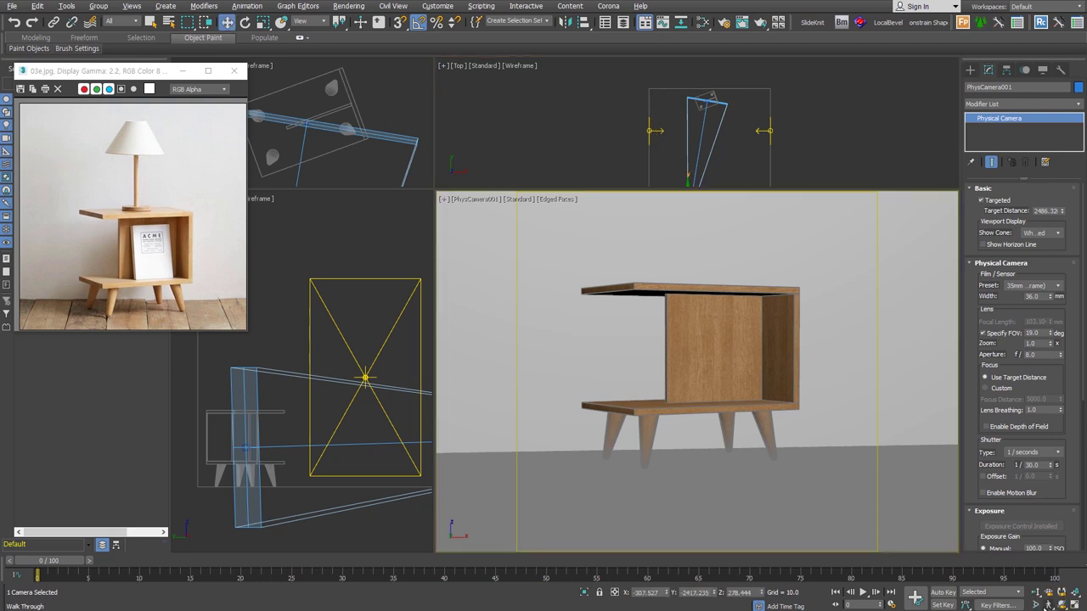
drag(1049, 605, 1050, 592)
mouse_move(720, 361)
mouse_down()
mouse_move(716, 379)
mouse_move(718, 348)
mouse_move(715, 379)
mouse_up()
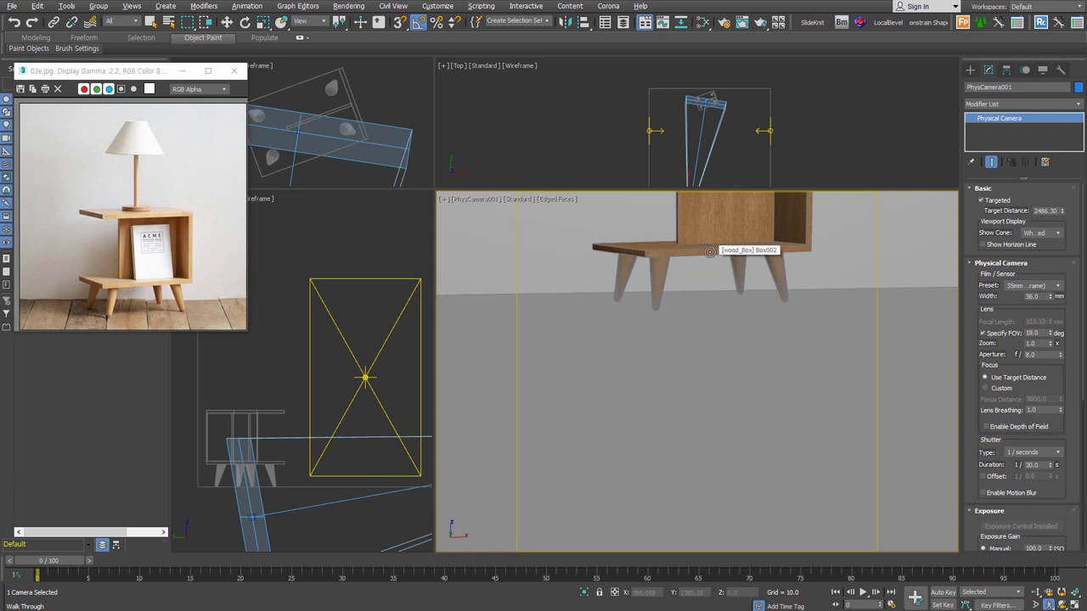
mouse_move(710, 251)
mouse_down()
mouse_move(696, 393)
mouse_move(722, 379)
mouse_up()
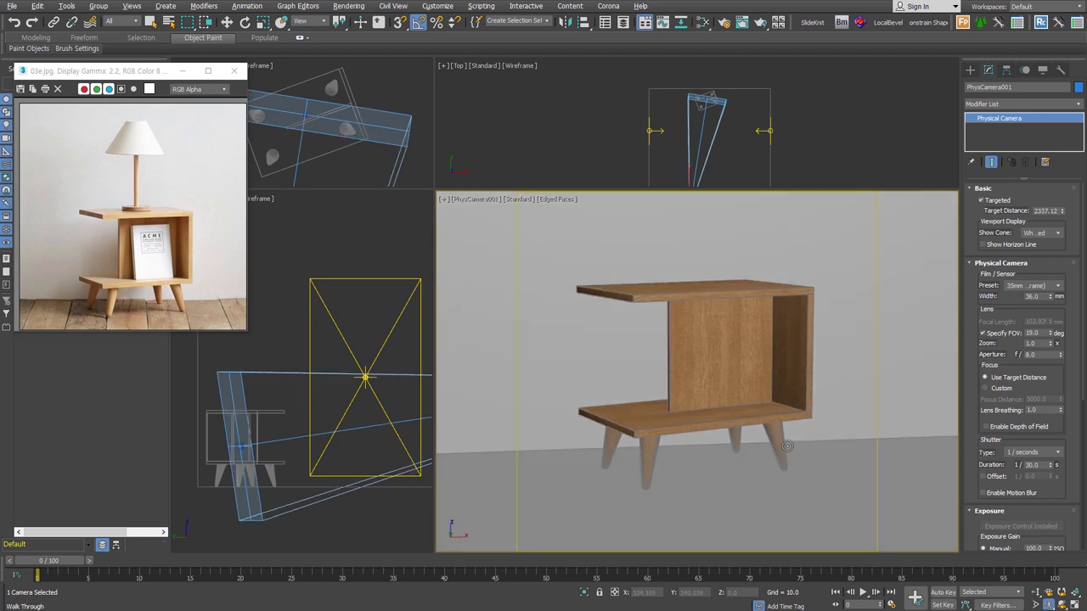
key(Escape)
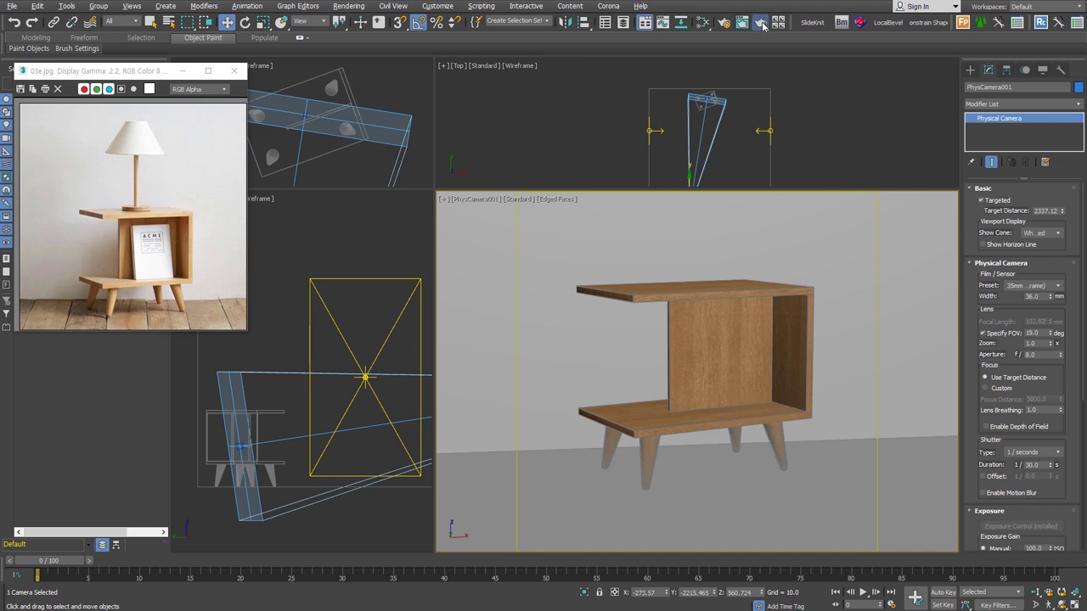
- Render the camera view, start V-Ray interactive rendering, and select VRayLight002
key(shift+q)
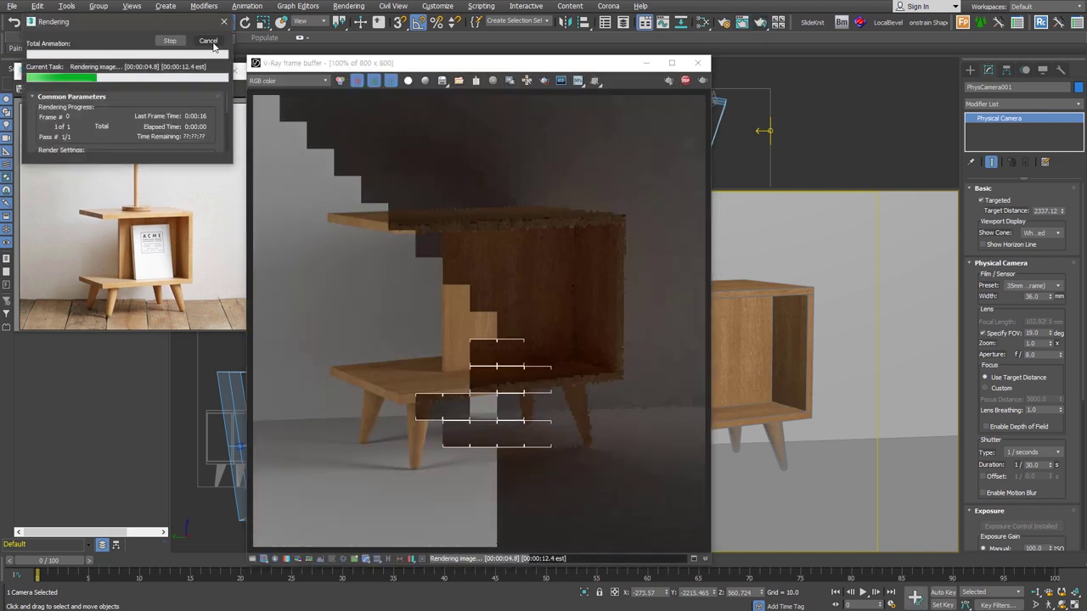
drag(539, 63, 393, 66)
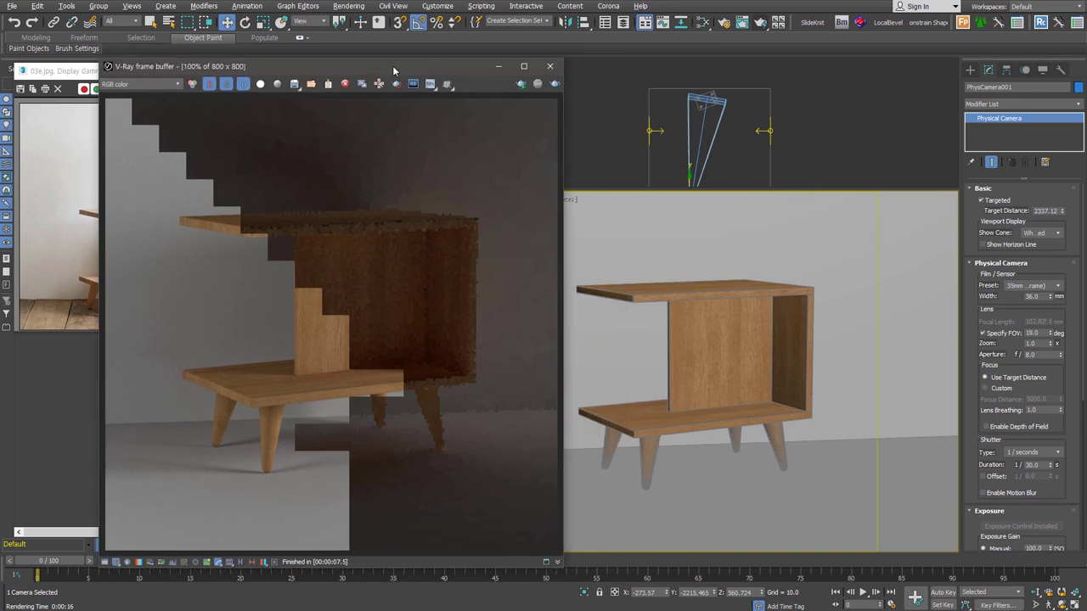
click(521, 88)
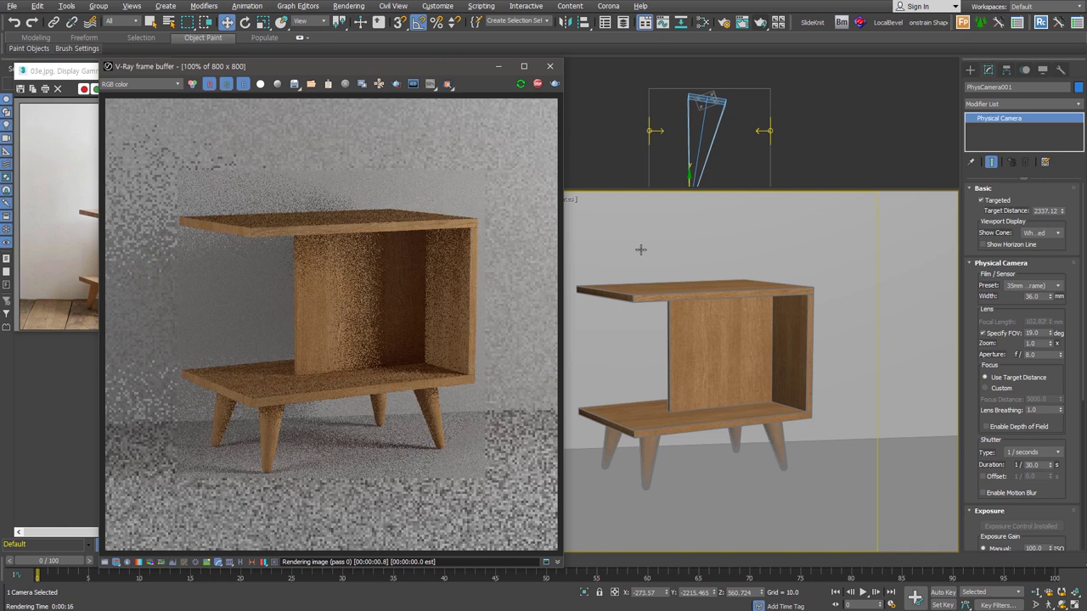
click(654, 130)
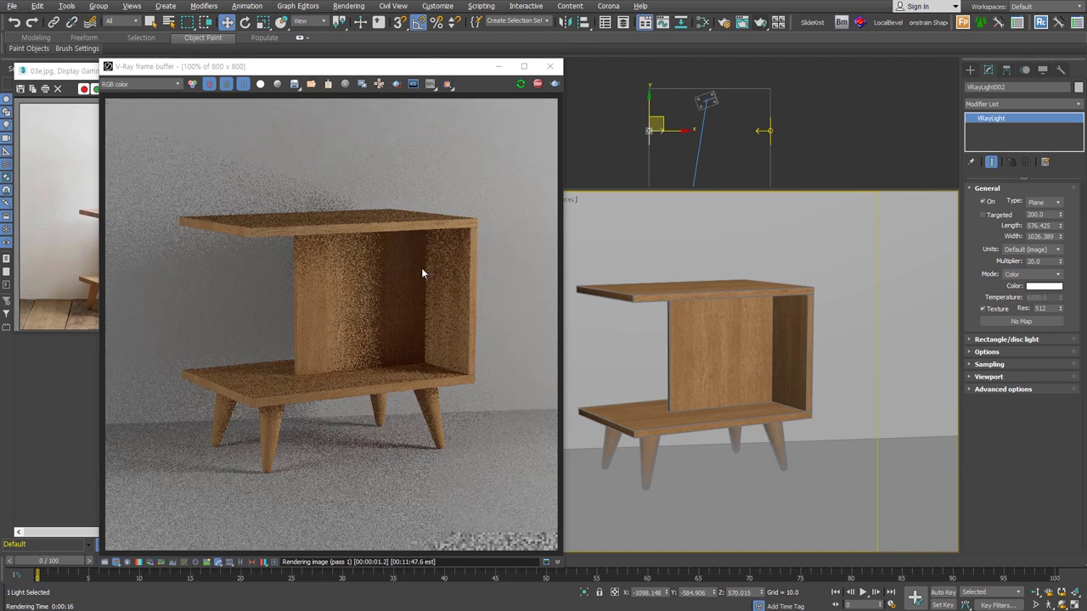
- Lock rendering to the camera view in the render settings
drag(470, 65, 619, 77)
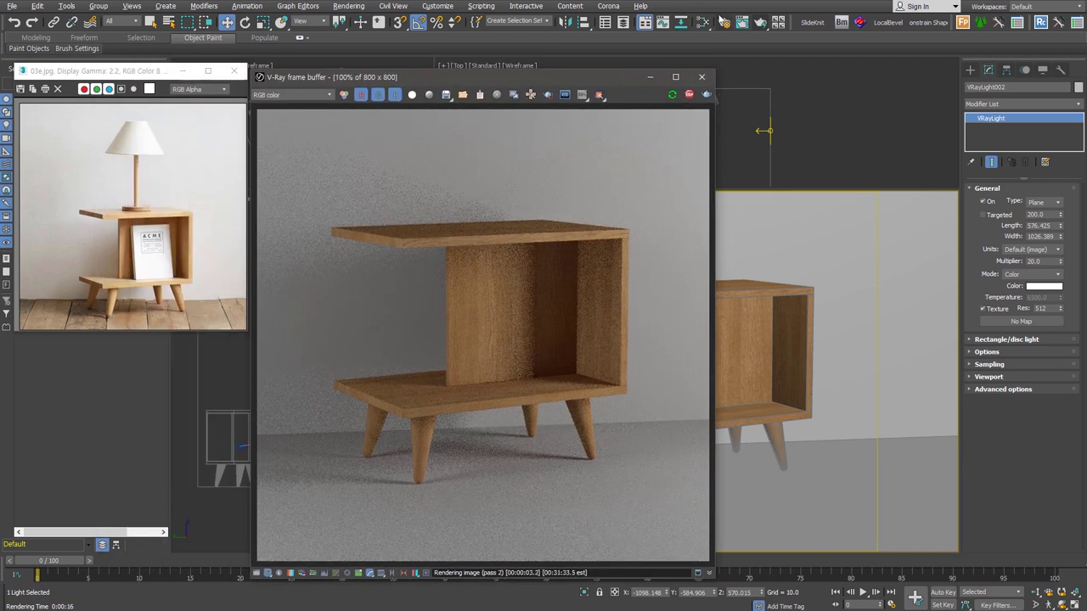
key(F10)
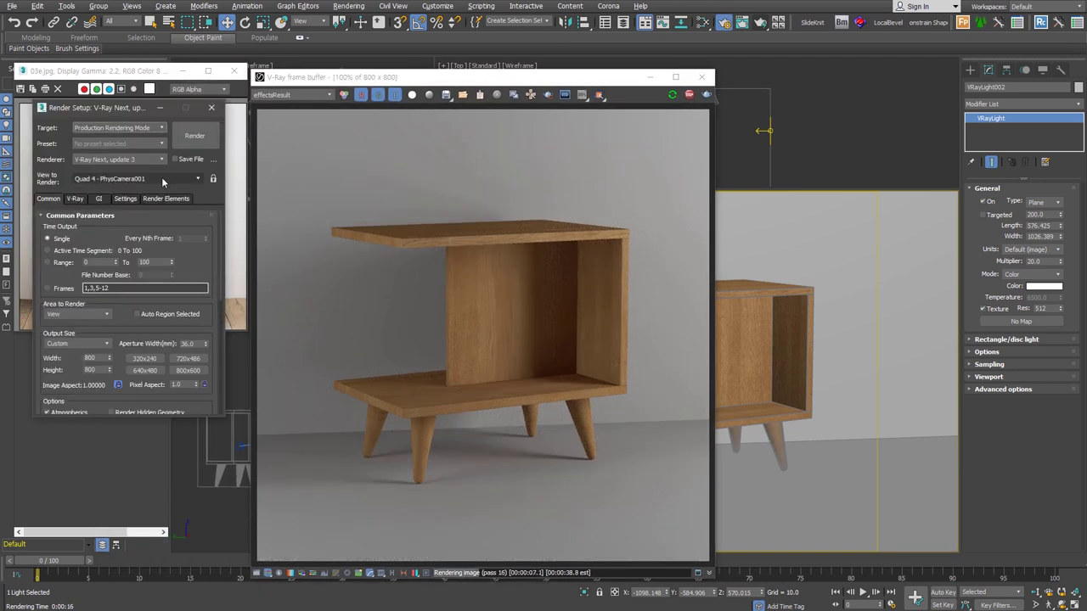
click(214, 180)
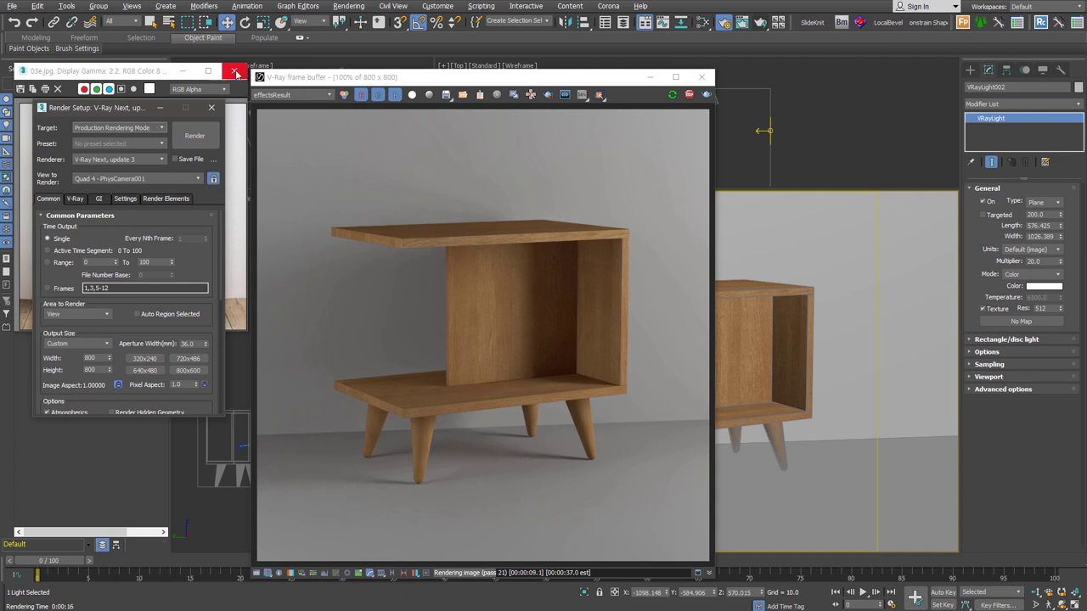
key(F10)
drag(570, 83, 346, 93)
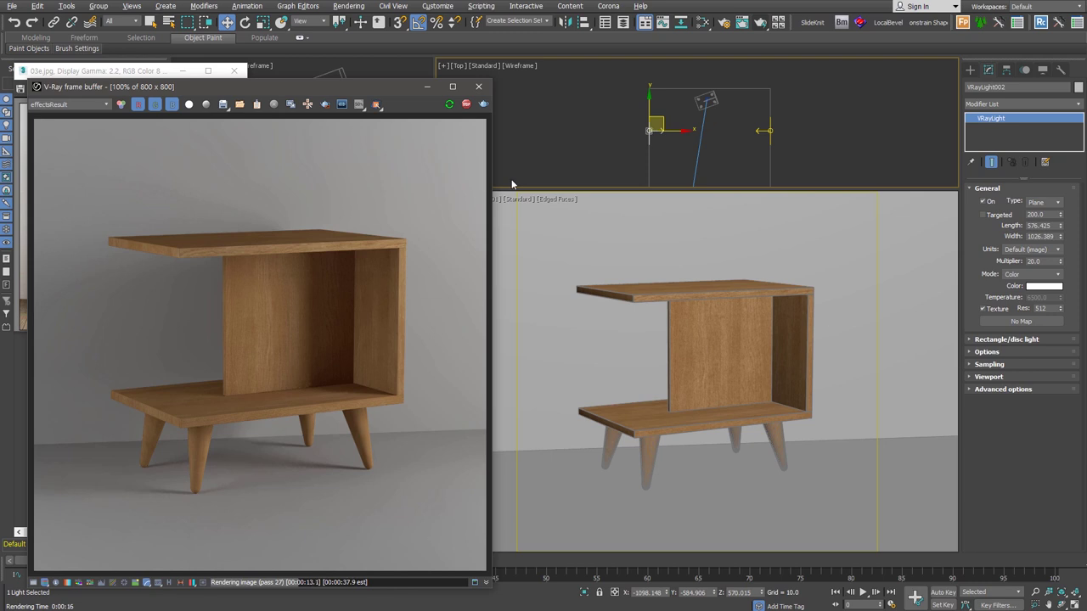
- Set VRayLight002's multiplier to 10, shift it left, and tint it dark blue-grey
double_click(1037, 261)
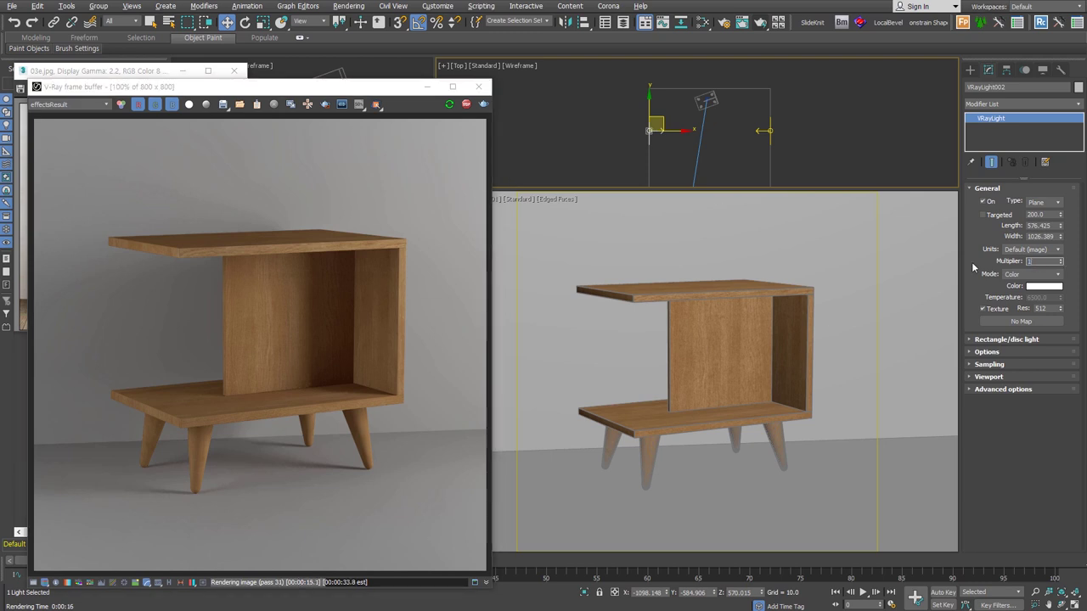
text(0)
key(Return)
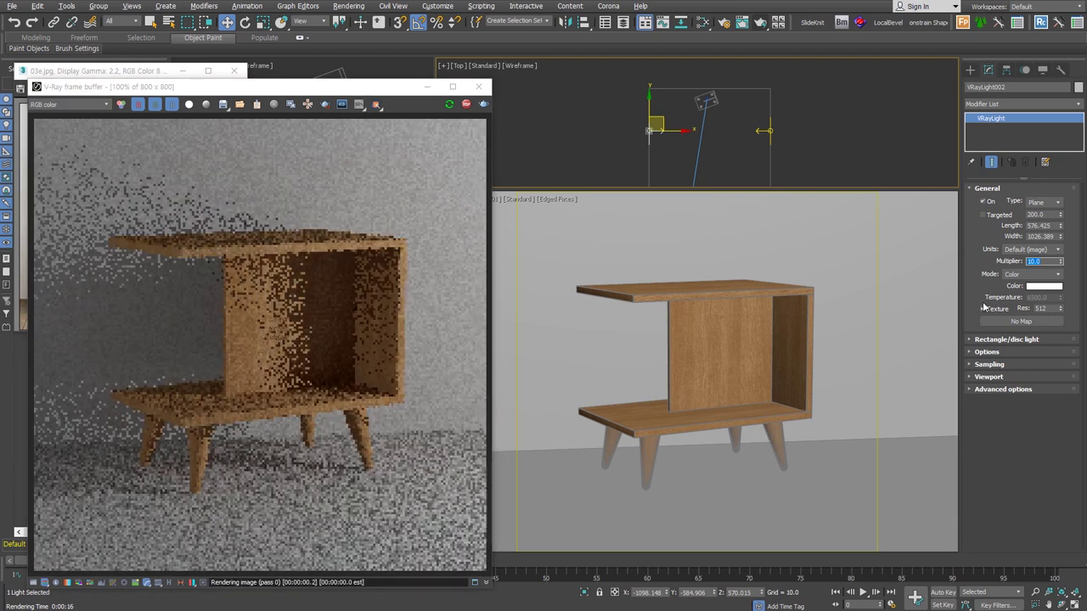
drag(670, 130, 611, 130)
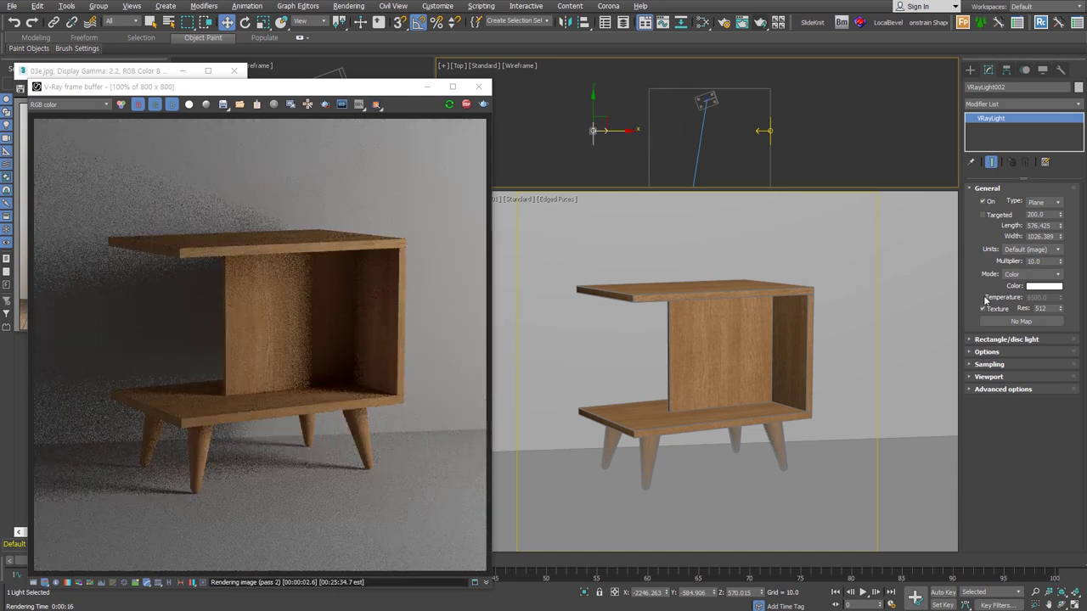
click(1057, 287)
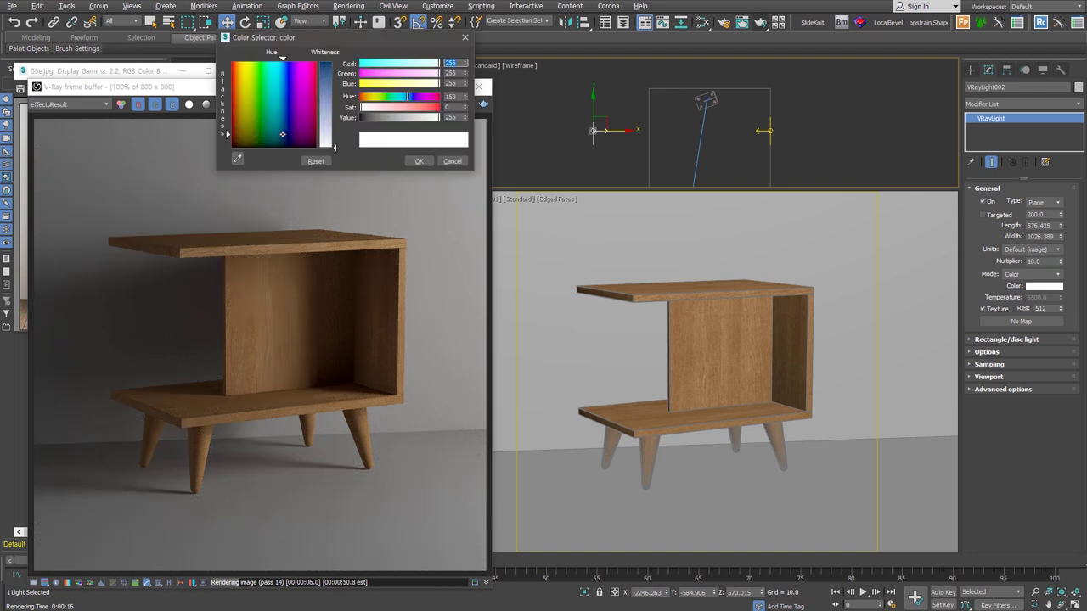
drag(325, 146, 325, 75)
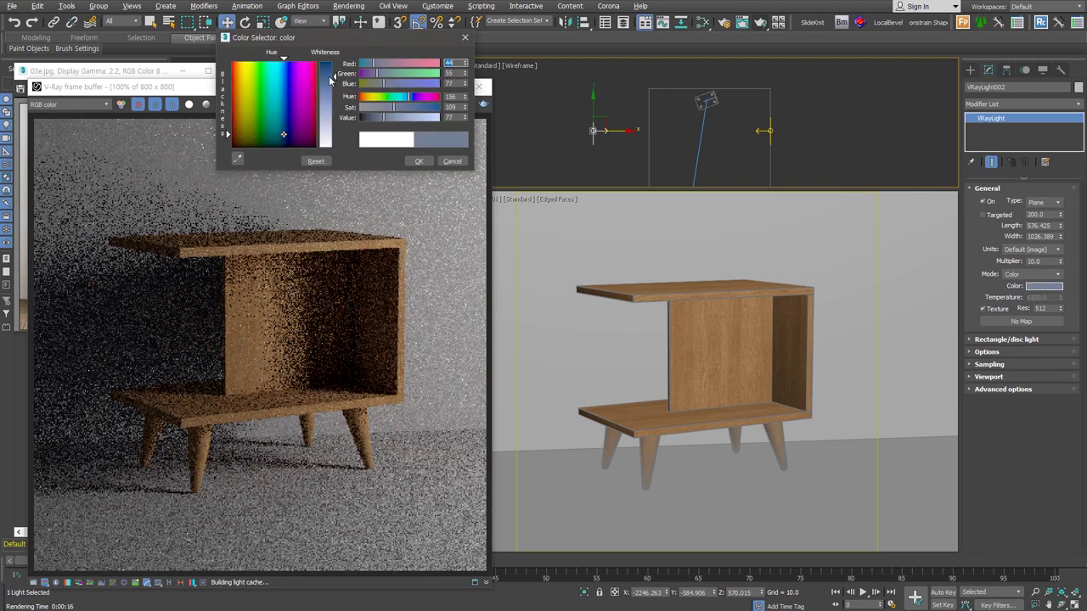
click(418, 162)
- Make VRayLight001 near-white with multiplier 70 and nudge it slightly upward
click(764, 130)
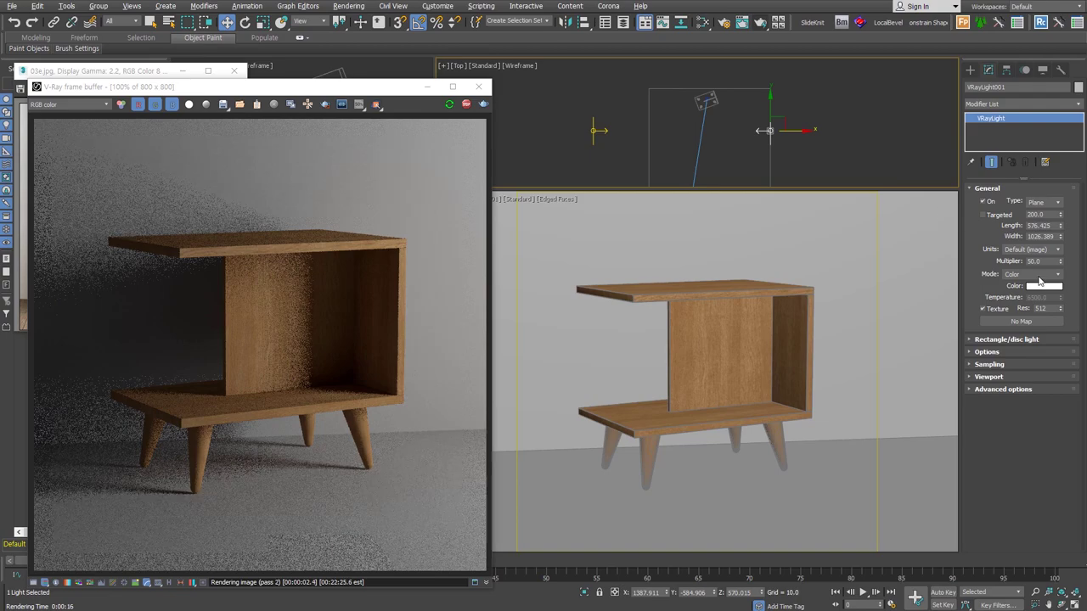
click(1043, 287)
drag(333, 117, 333, 137)
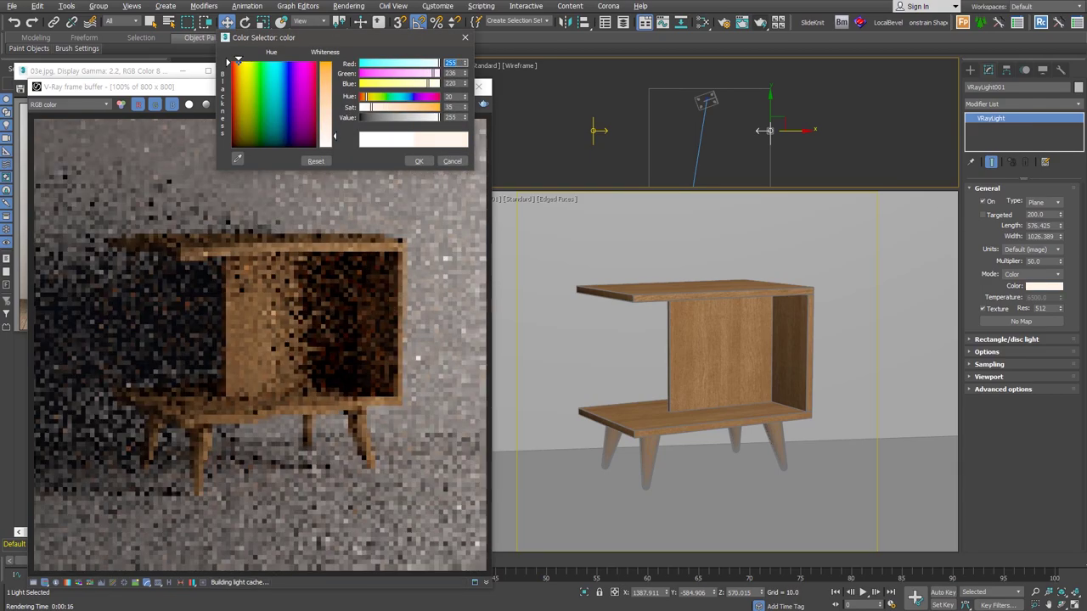
click(418, 162)
double_click(1034, 260)
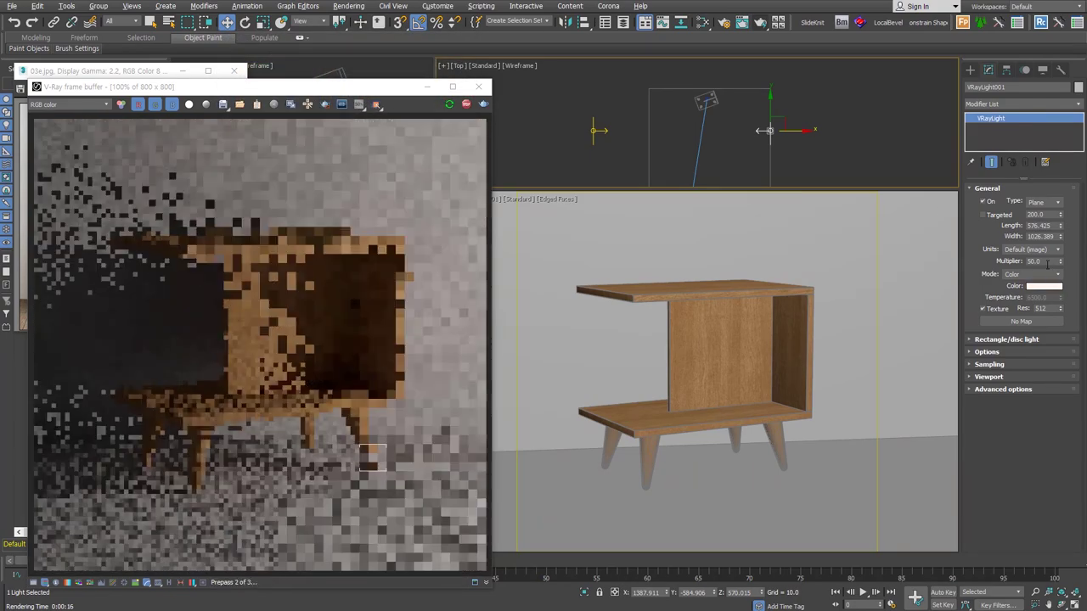
text(70)
key(Return)
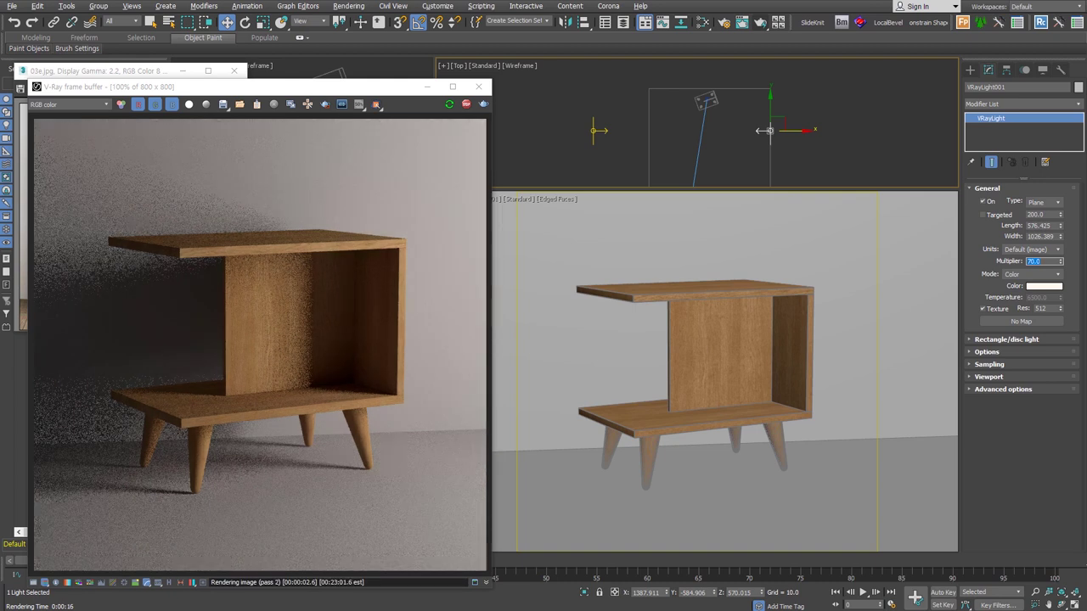
drag(350, 86, 598, 89)
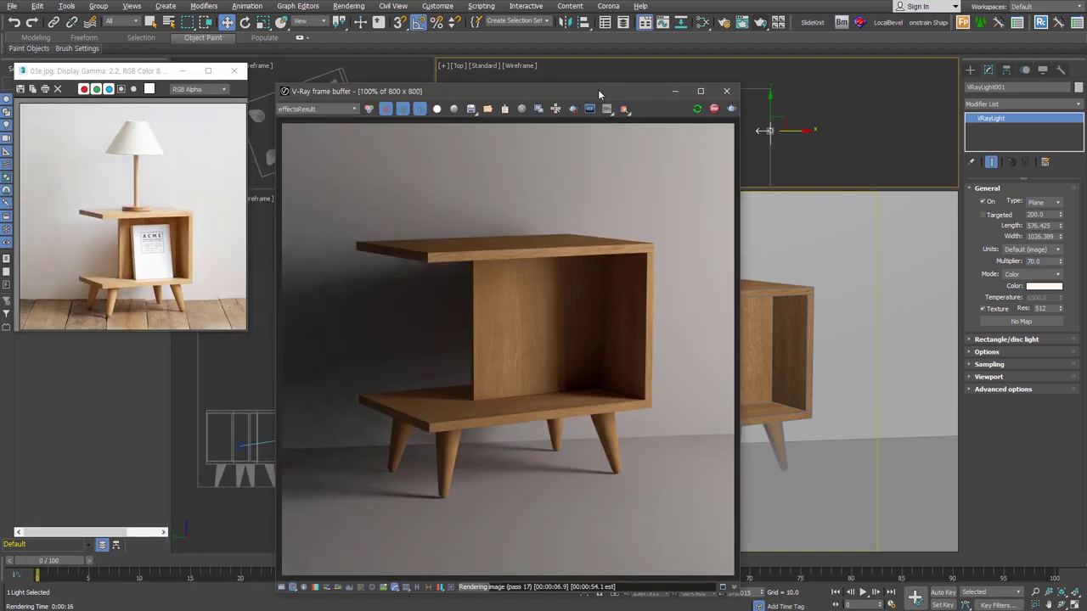
drag(769, 110, 768, 97)
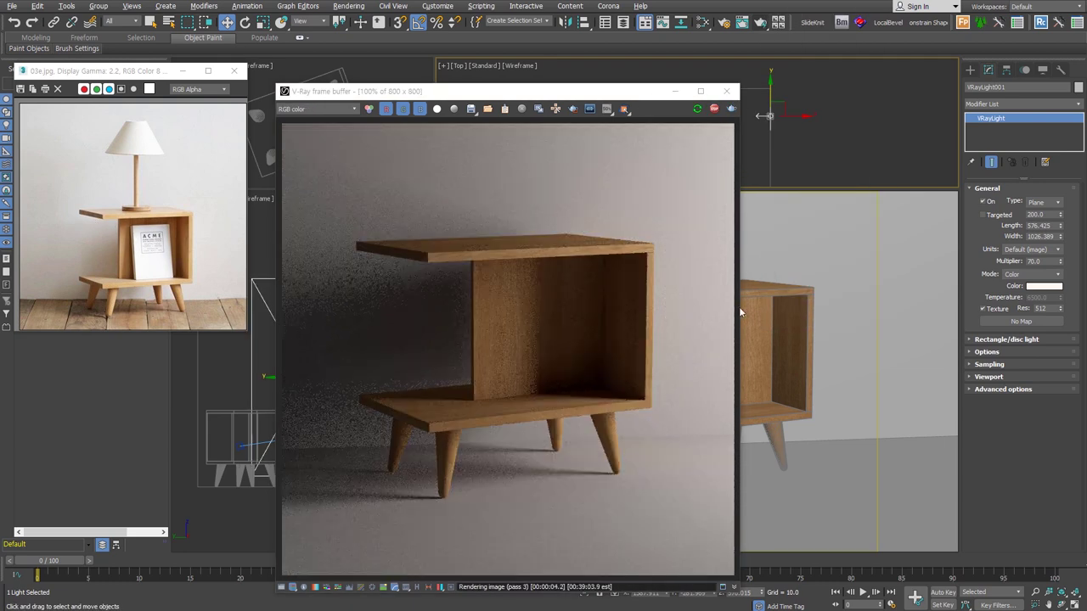
drag(642, 92, 705, 61)
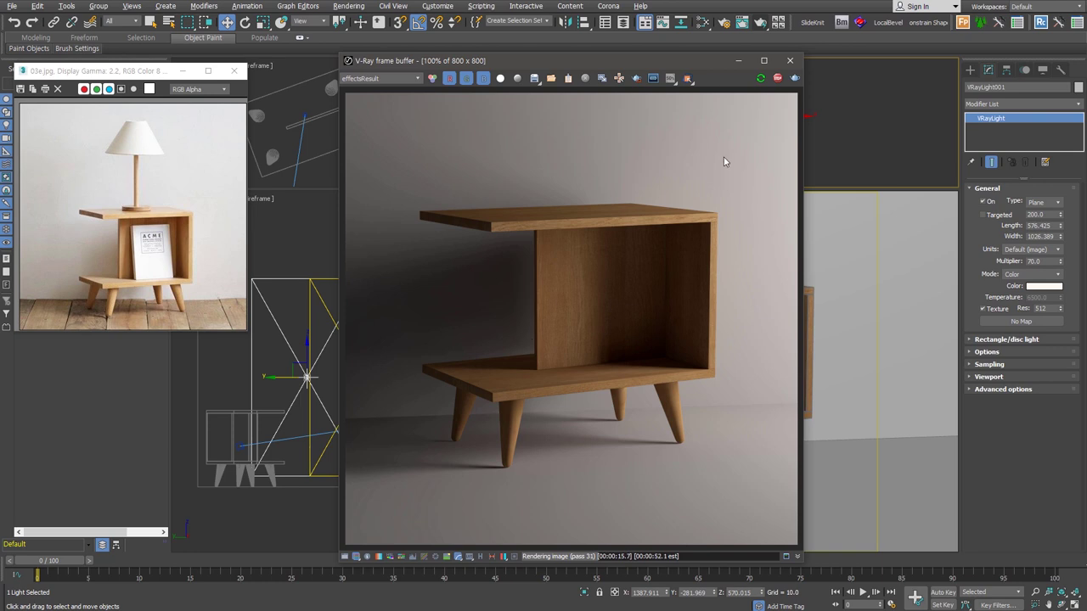
- Use Render Last in the V-Ray frame buffer to produce the final image
click(796, 79)
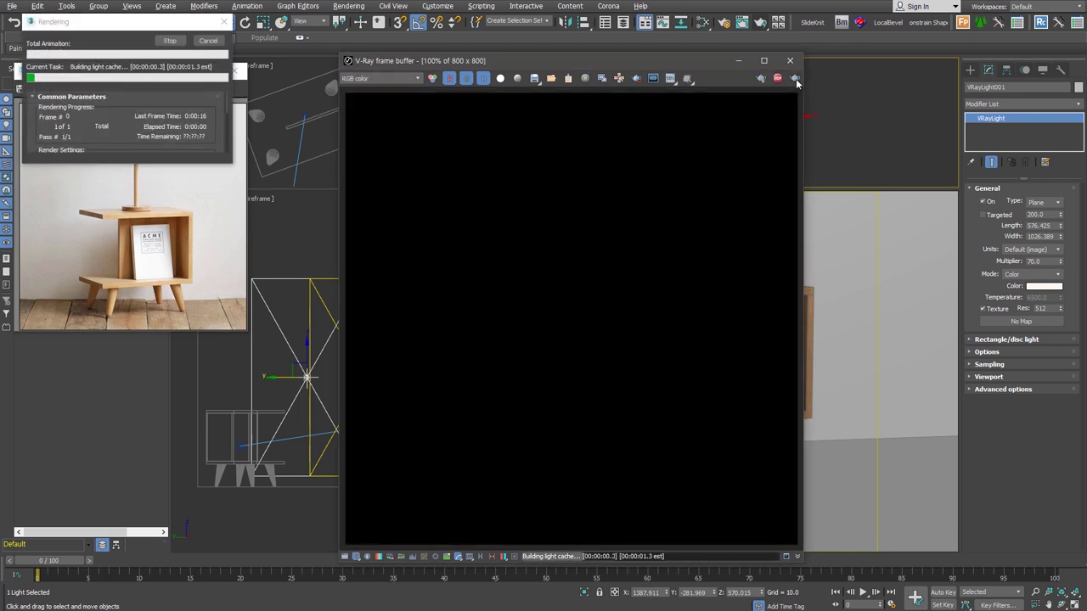